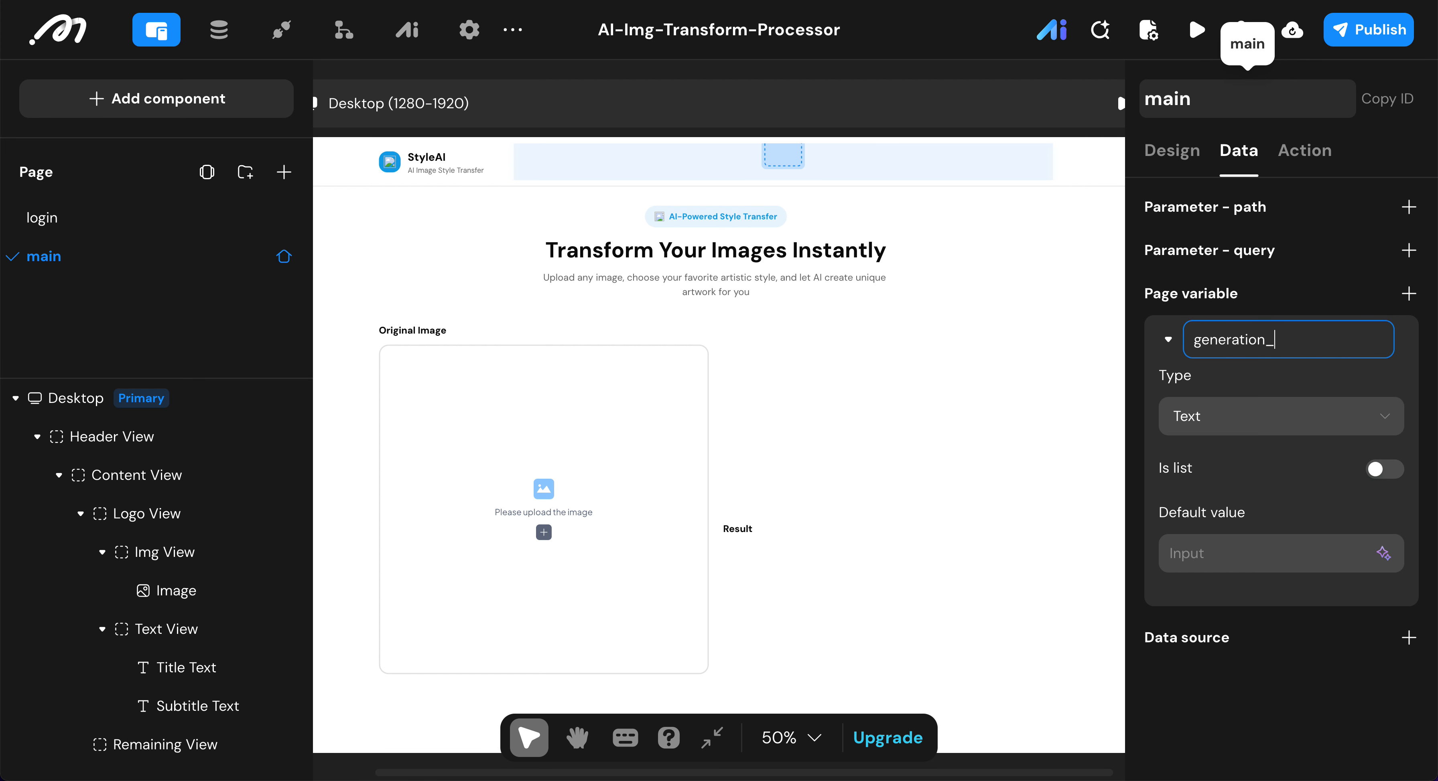
- Complete the page variable's name as generation_status and set its default value to idle
type("status")
left_click(1205, 552)
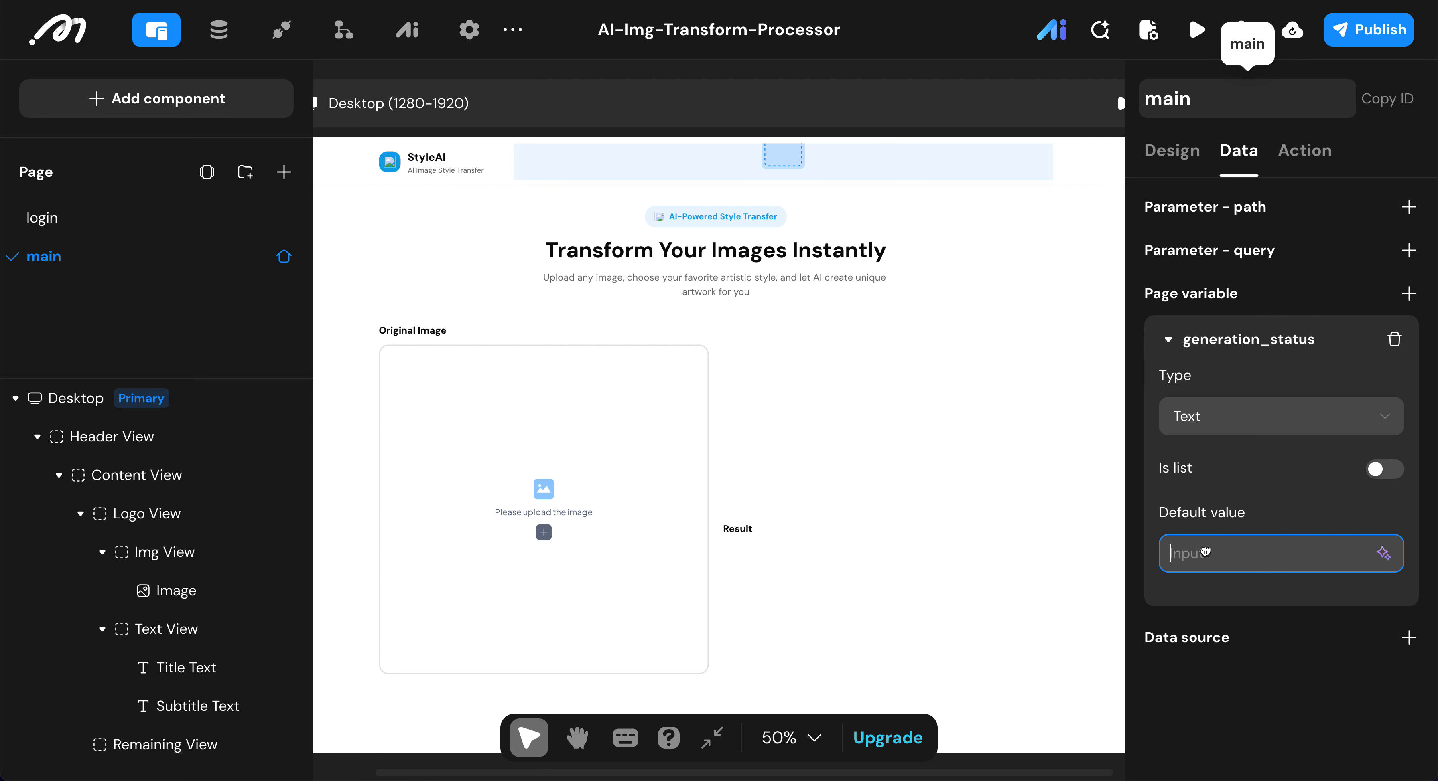
type("idle")
- Add a second page variable named result_image with the type Image
left_click(1409, 293)
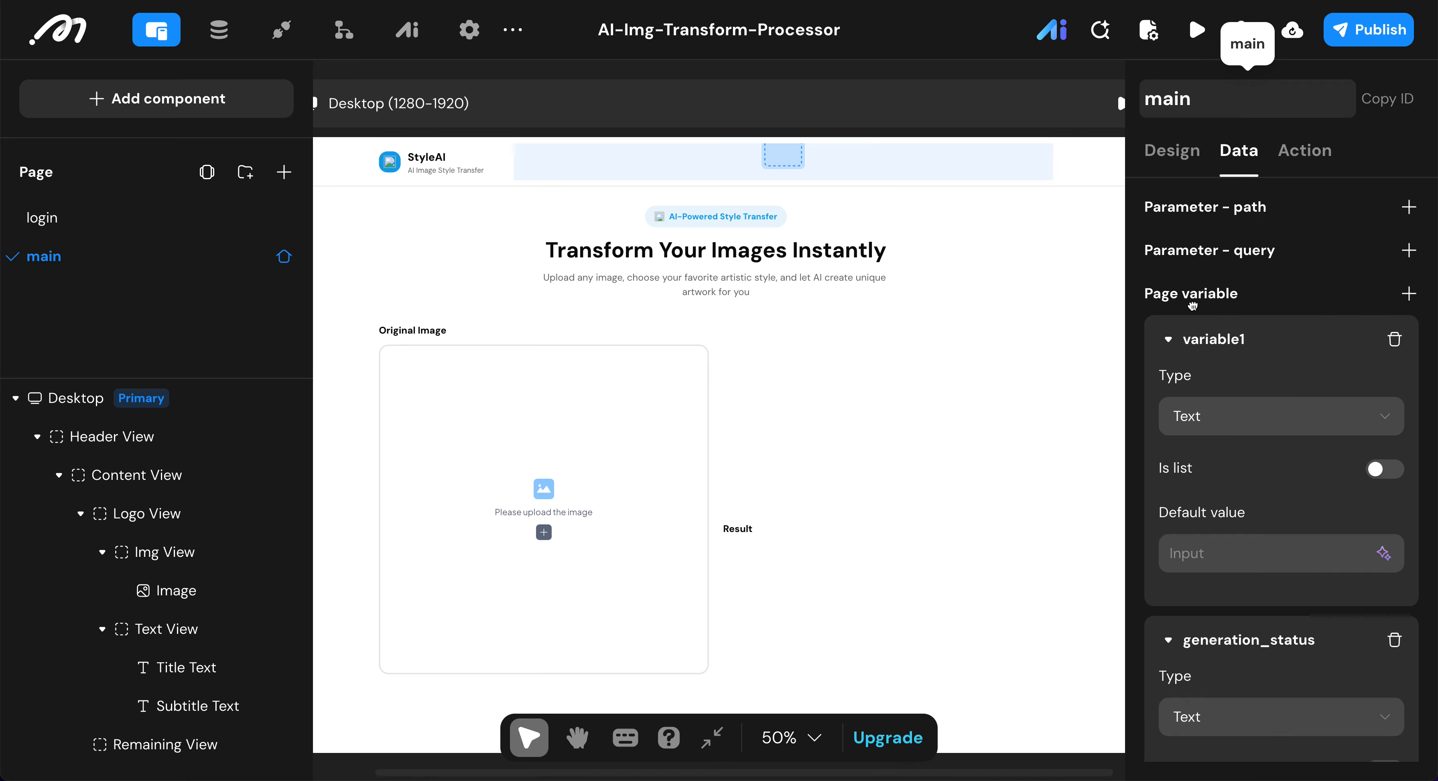
double_click(1223, 342)
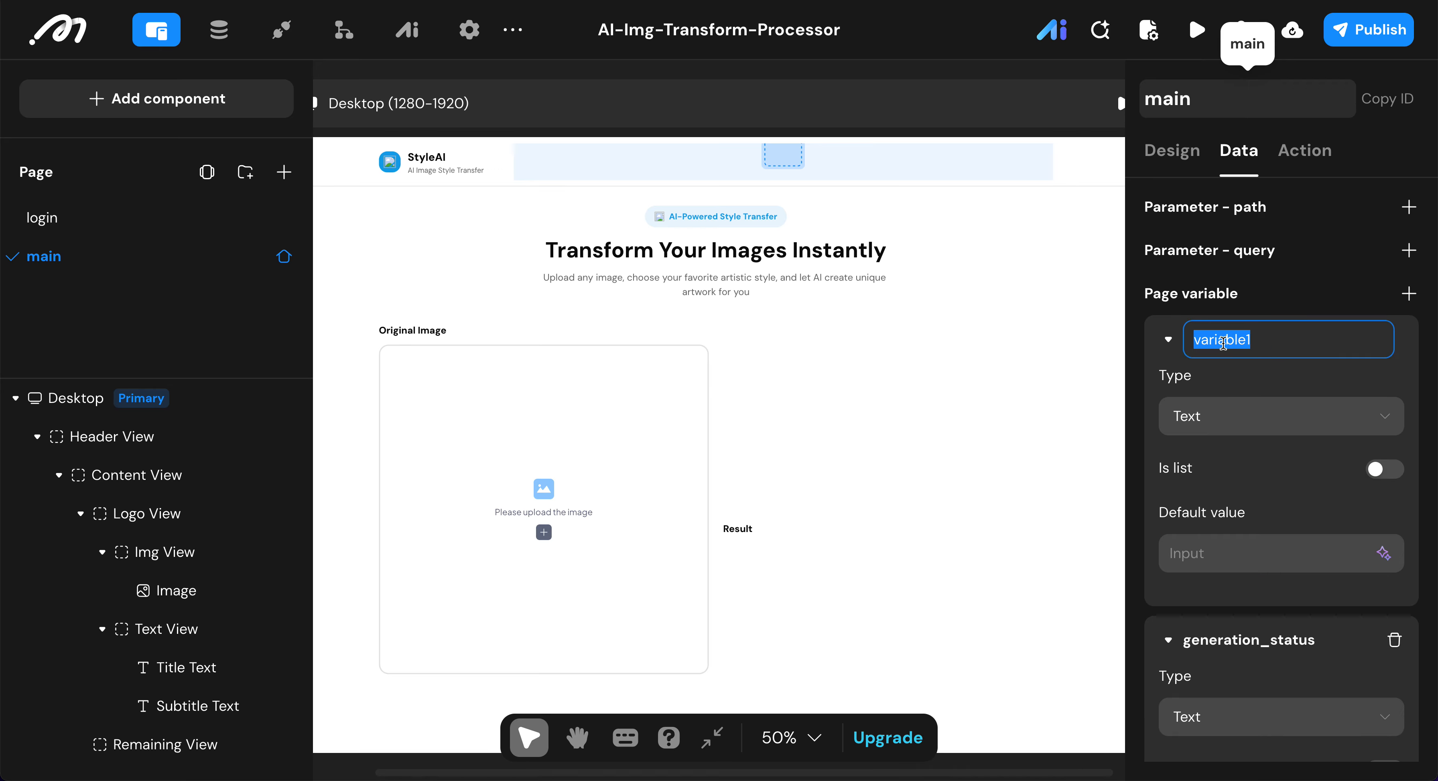
key("BackSpace")
type("re")
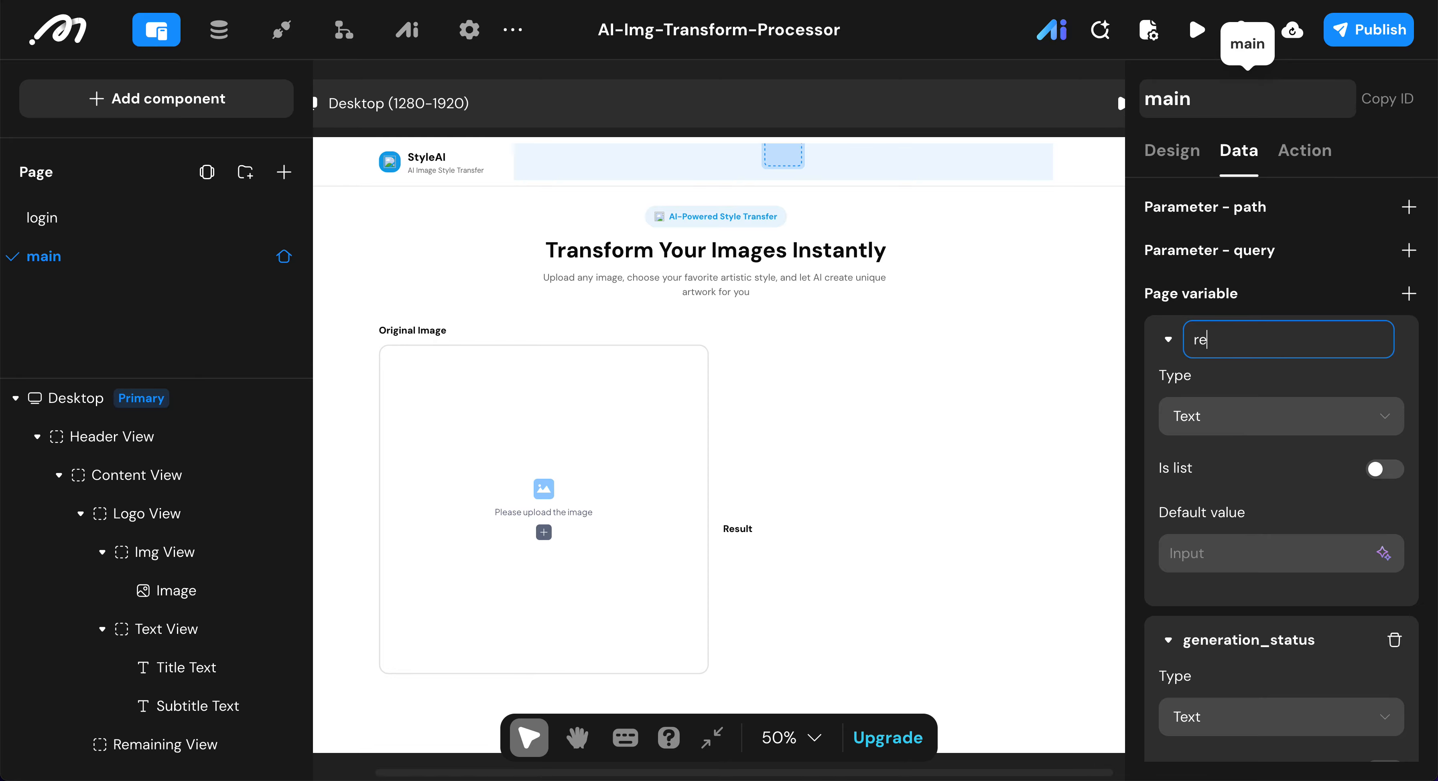
type("sult_image")
left_click(1224, 413)
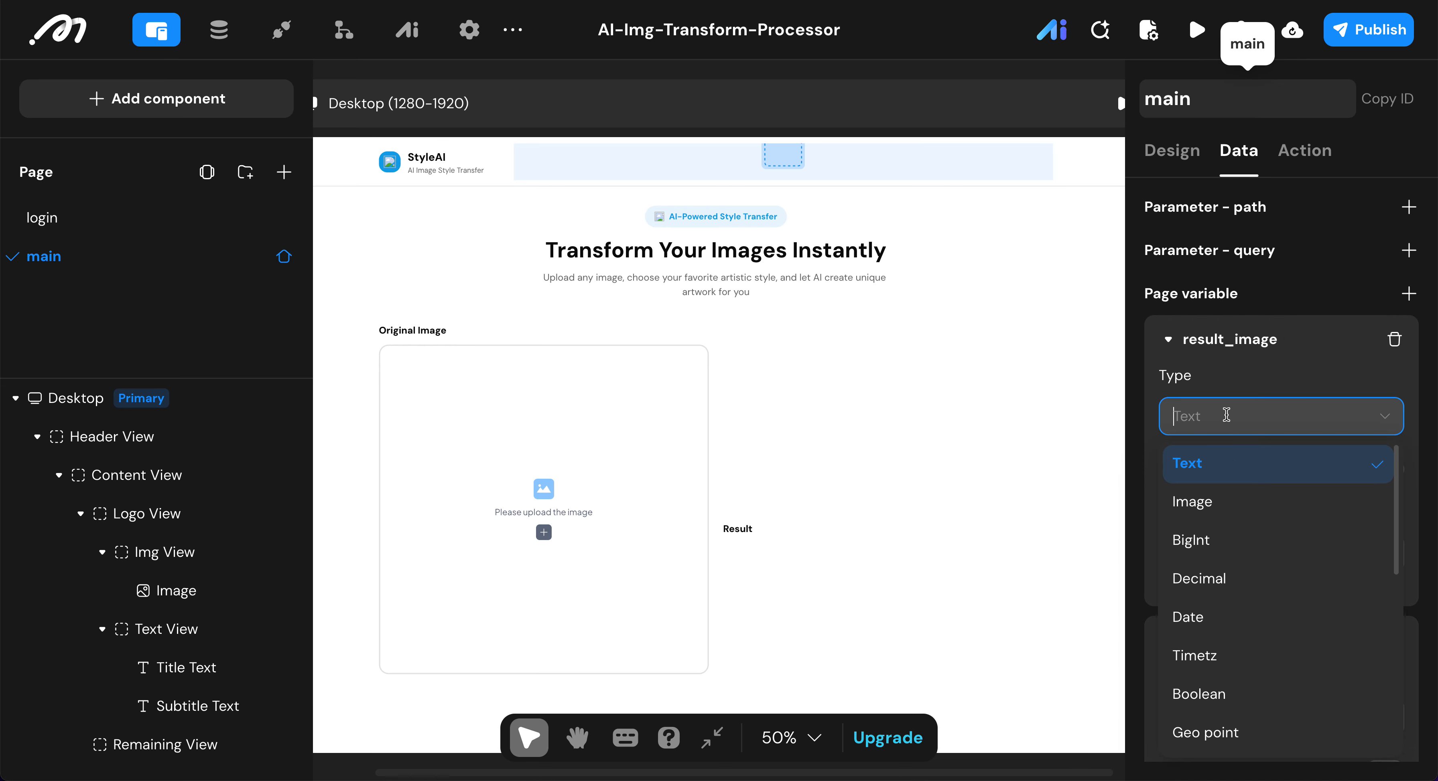
left_click(1214, 505)
scroll(1212, 552, "down", 2)
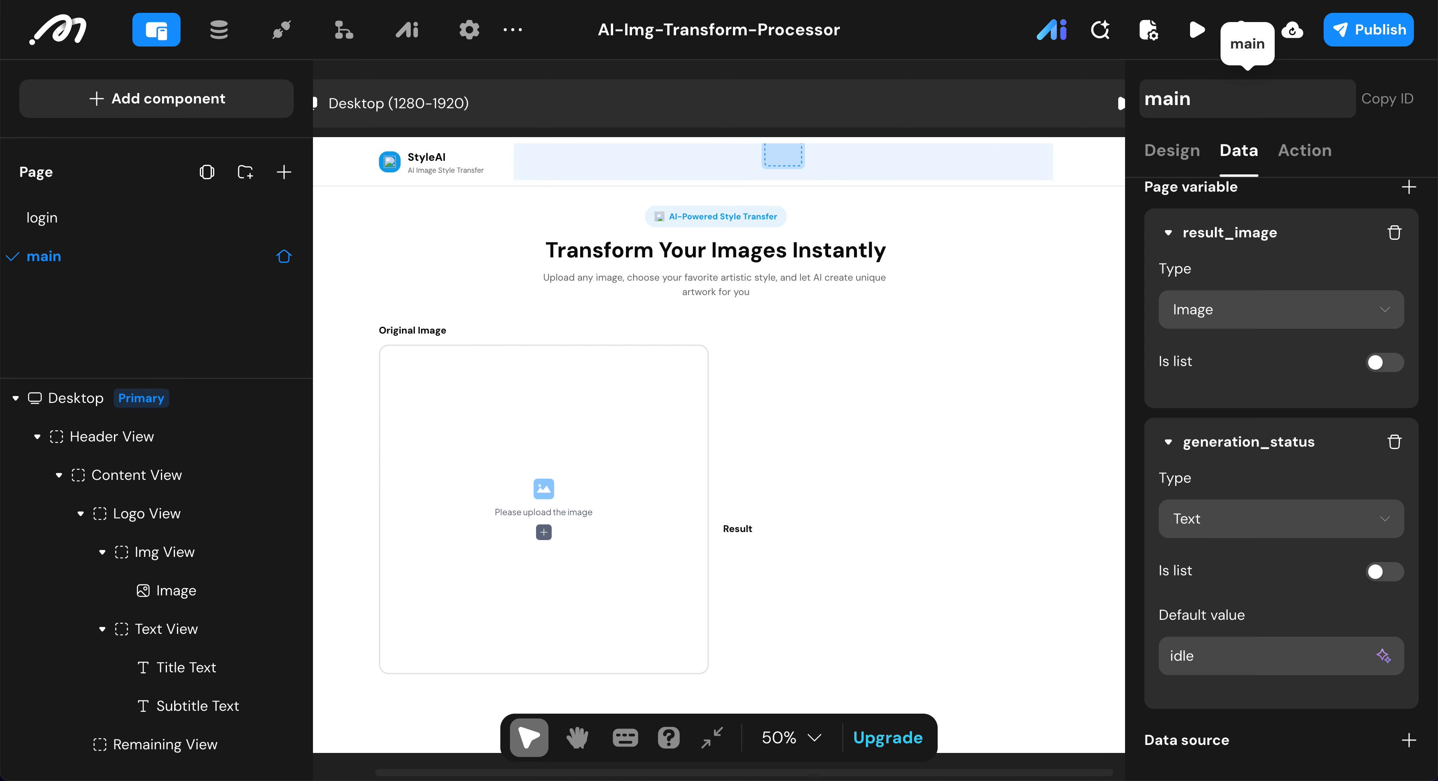
- Add a conditional view inside the Result View of the main page
scroll(857, 479, "down", 1)
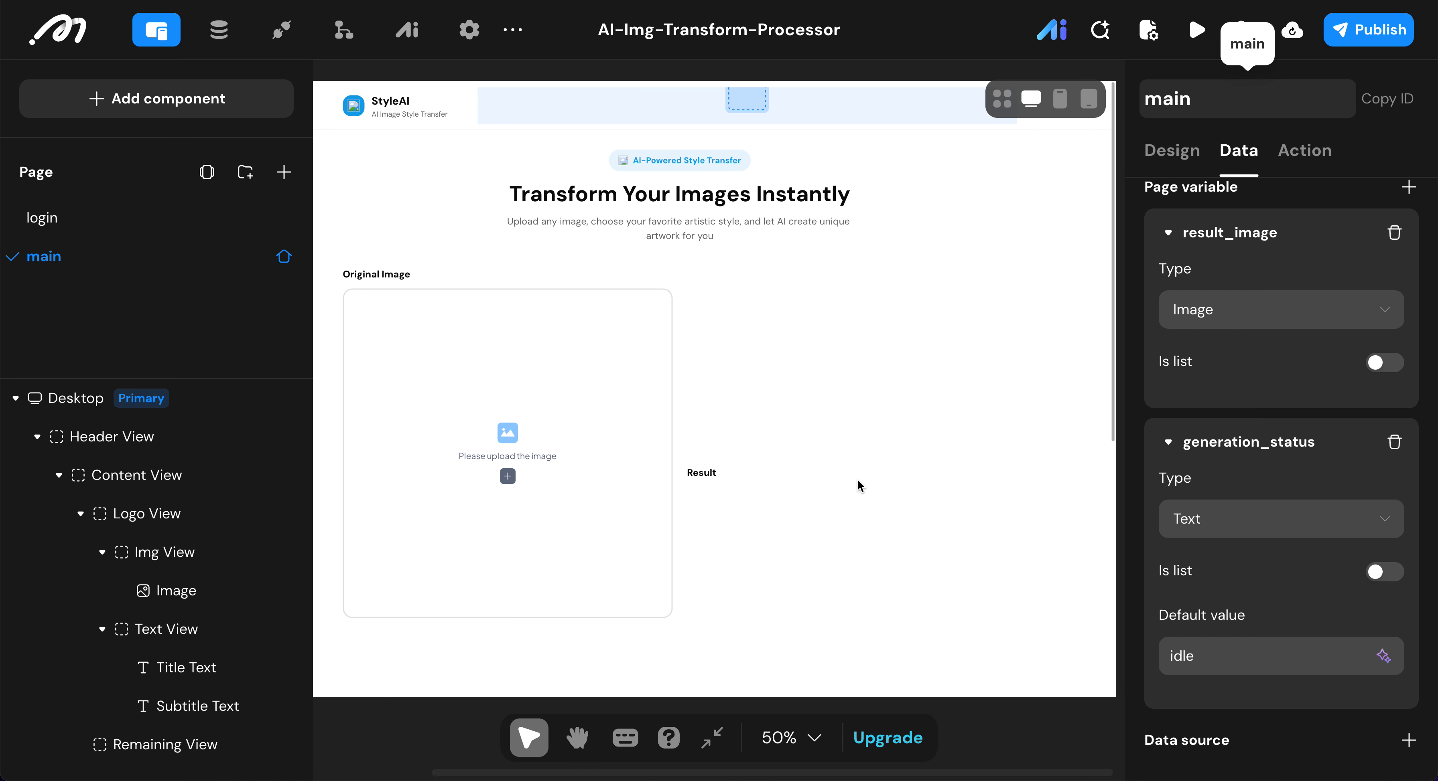
left_click(810, 451)
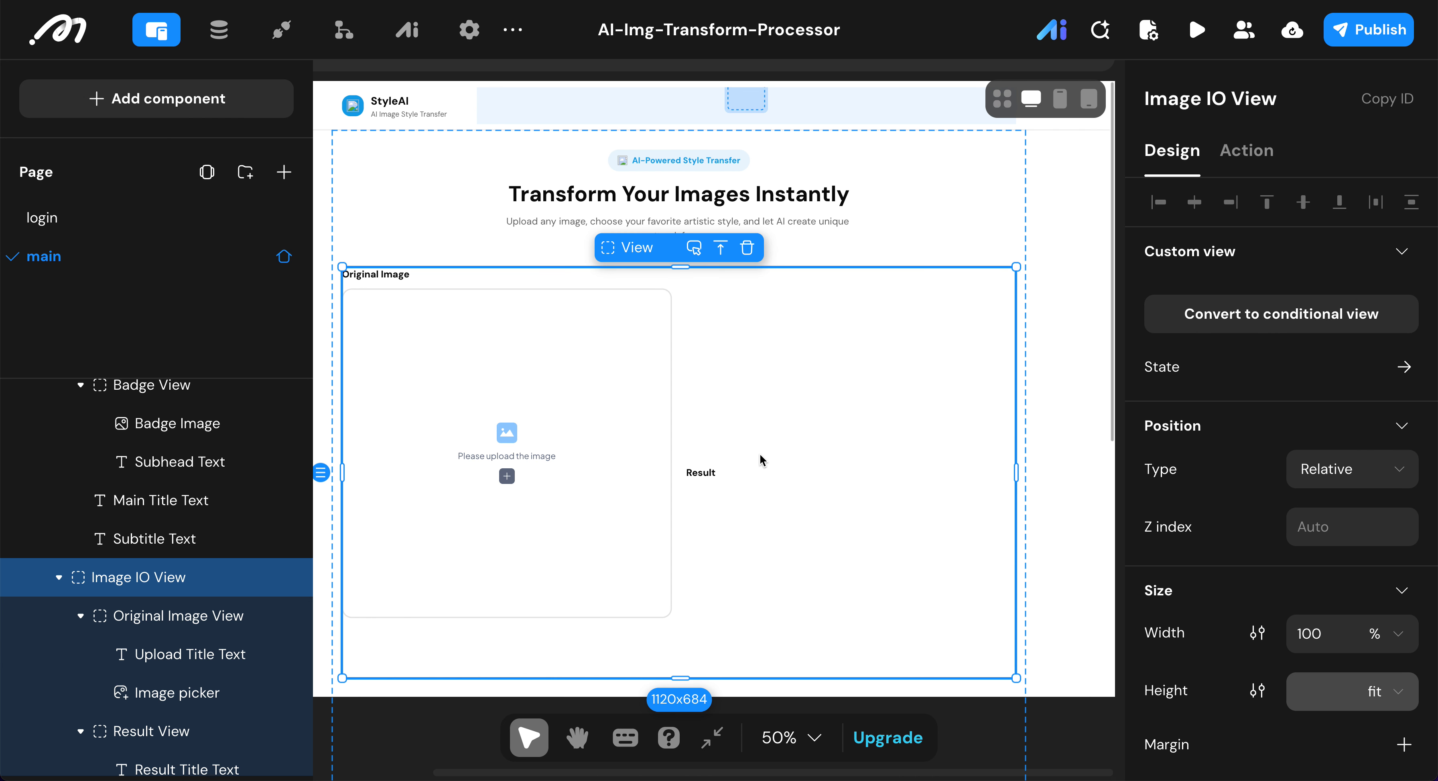
left_click(775, 474)
scroll(154, 653, "down", 3)
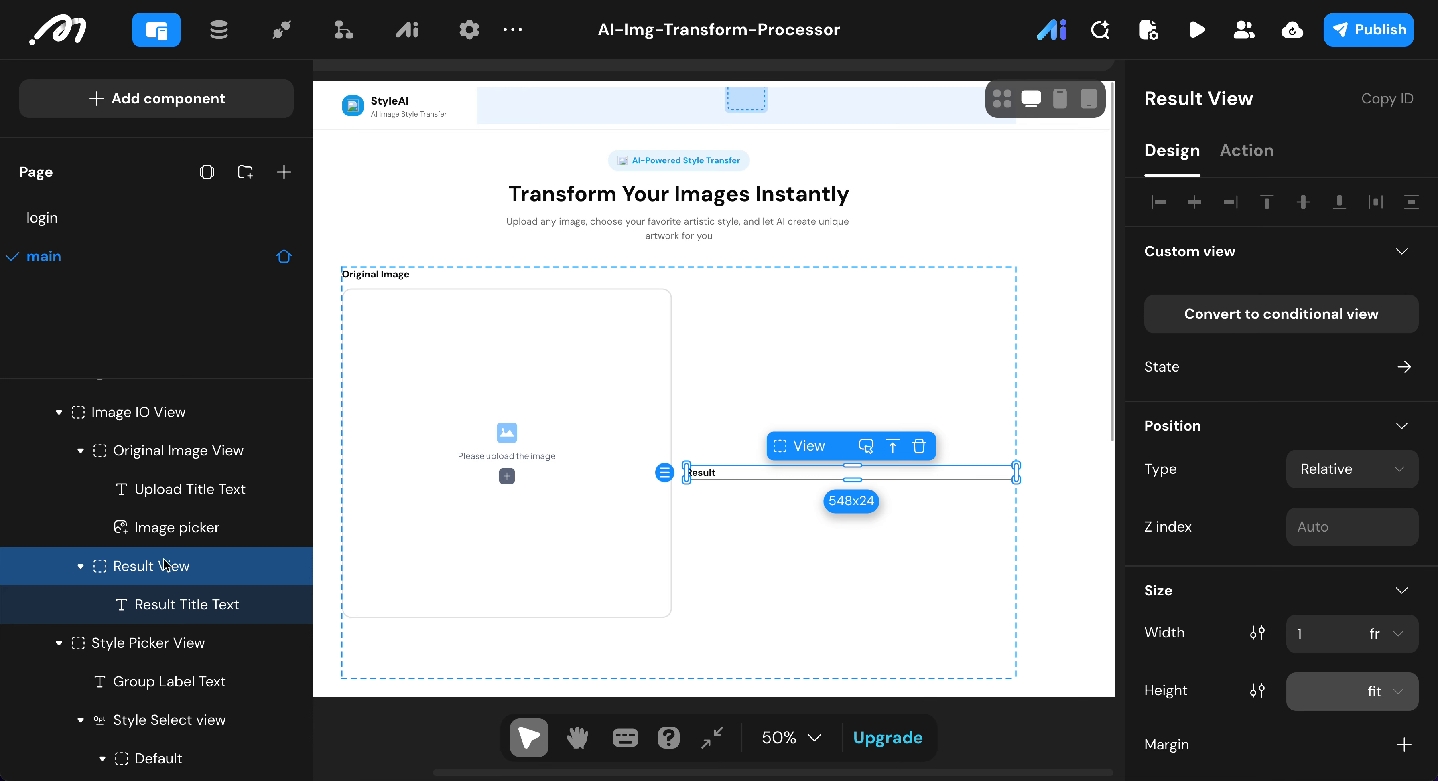
left_click(254, 99)
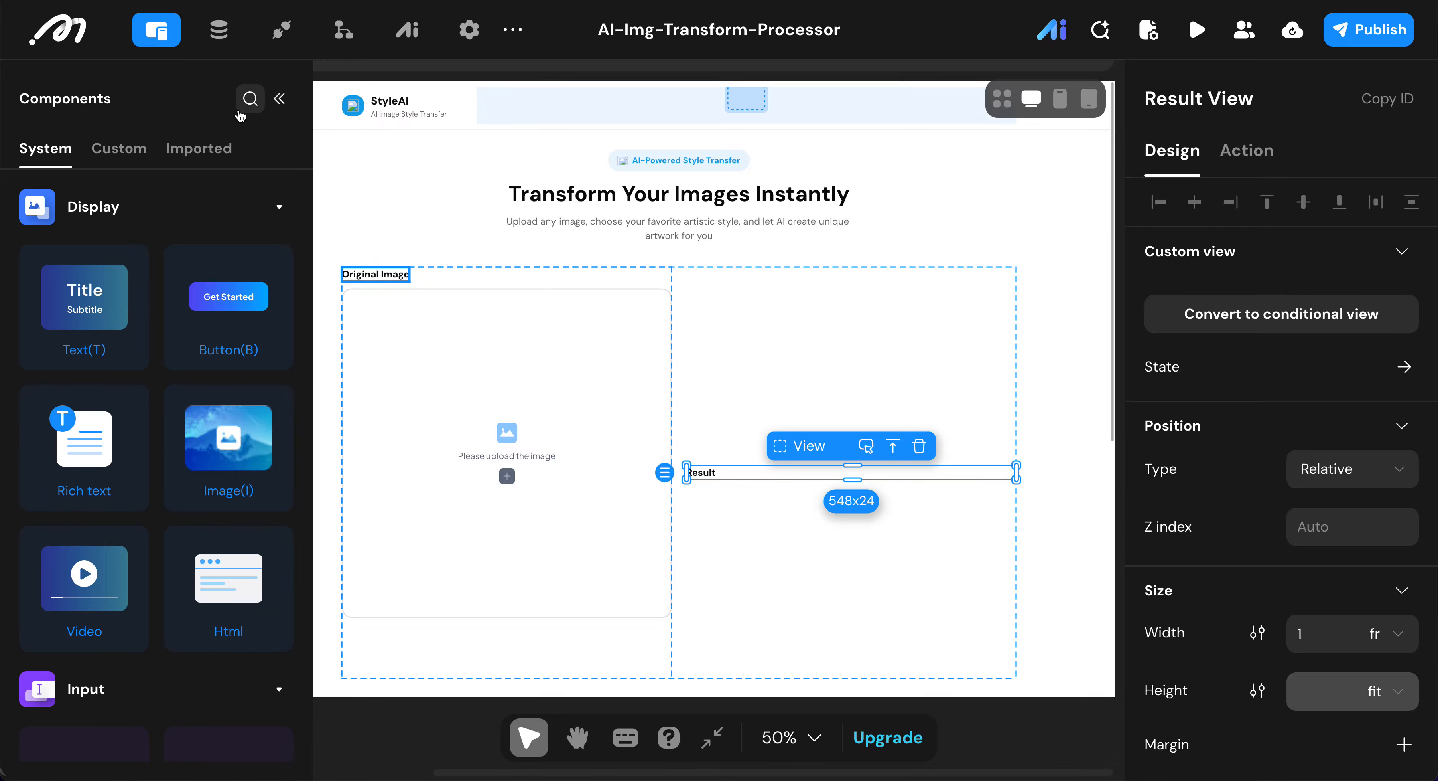
scroll(131, 510, "up", 4)
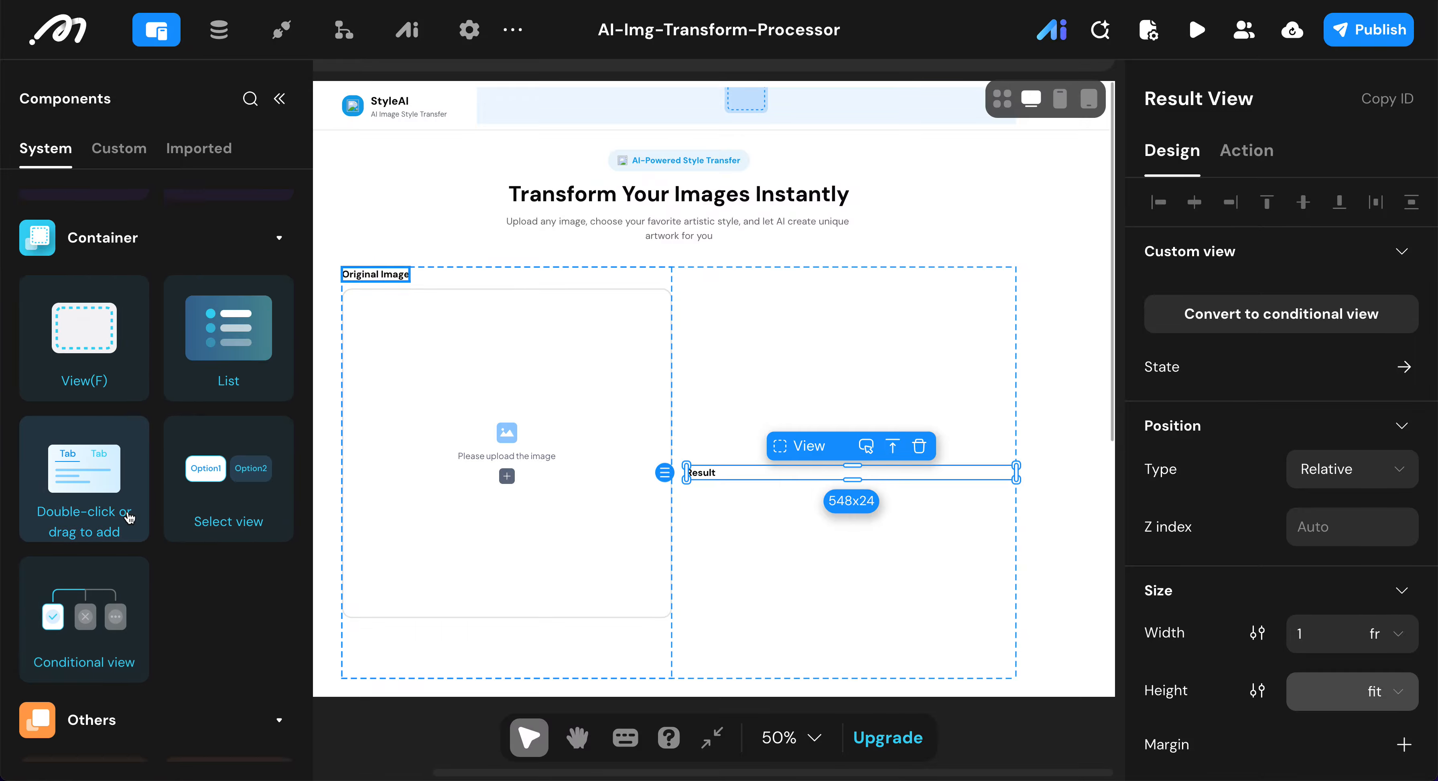
scroll(123, 517, "down", 2)
double_click(98, 508)
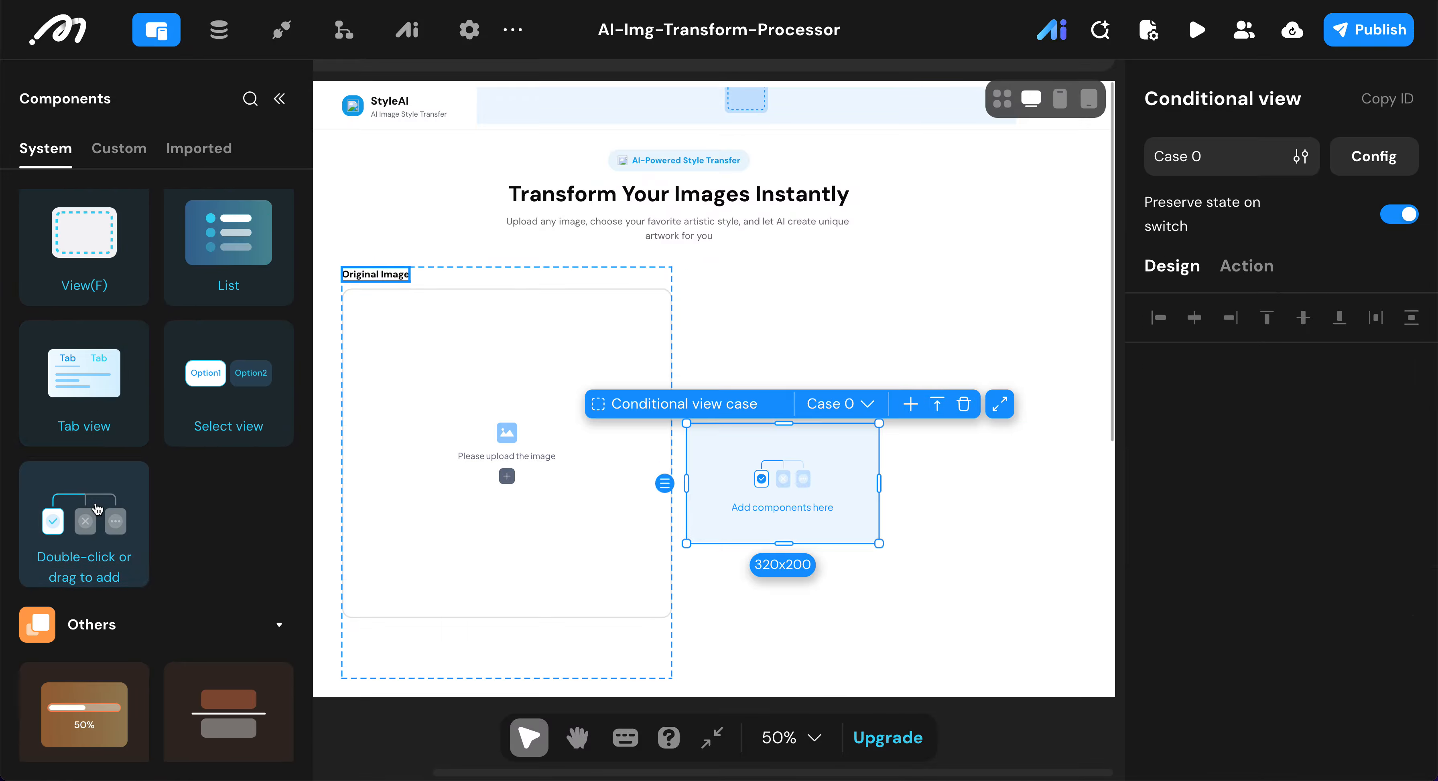
- Add two more cases to the new conditional view's configuration
left_click(1376, 151)
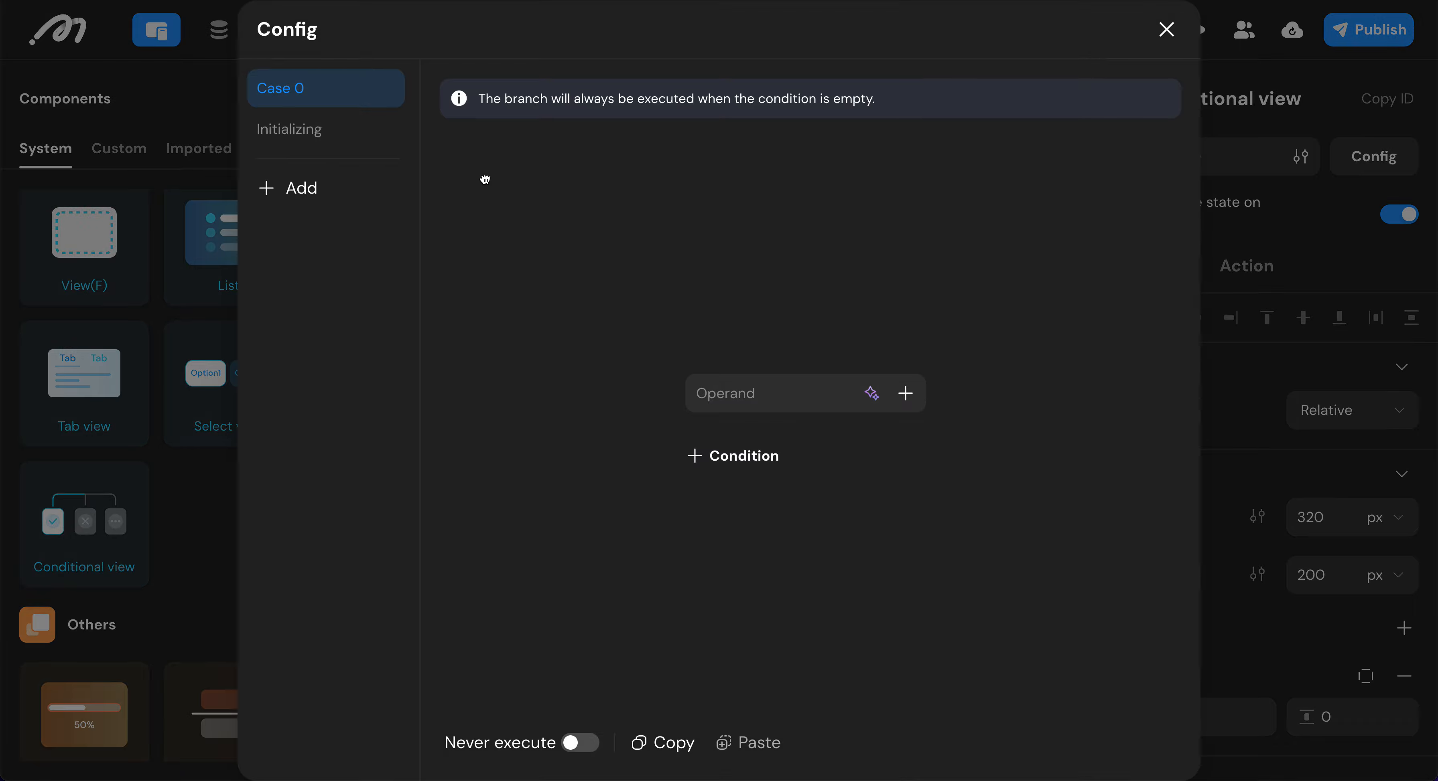
left_click(280, 185)
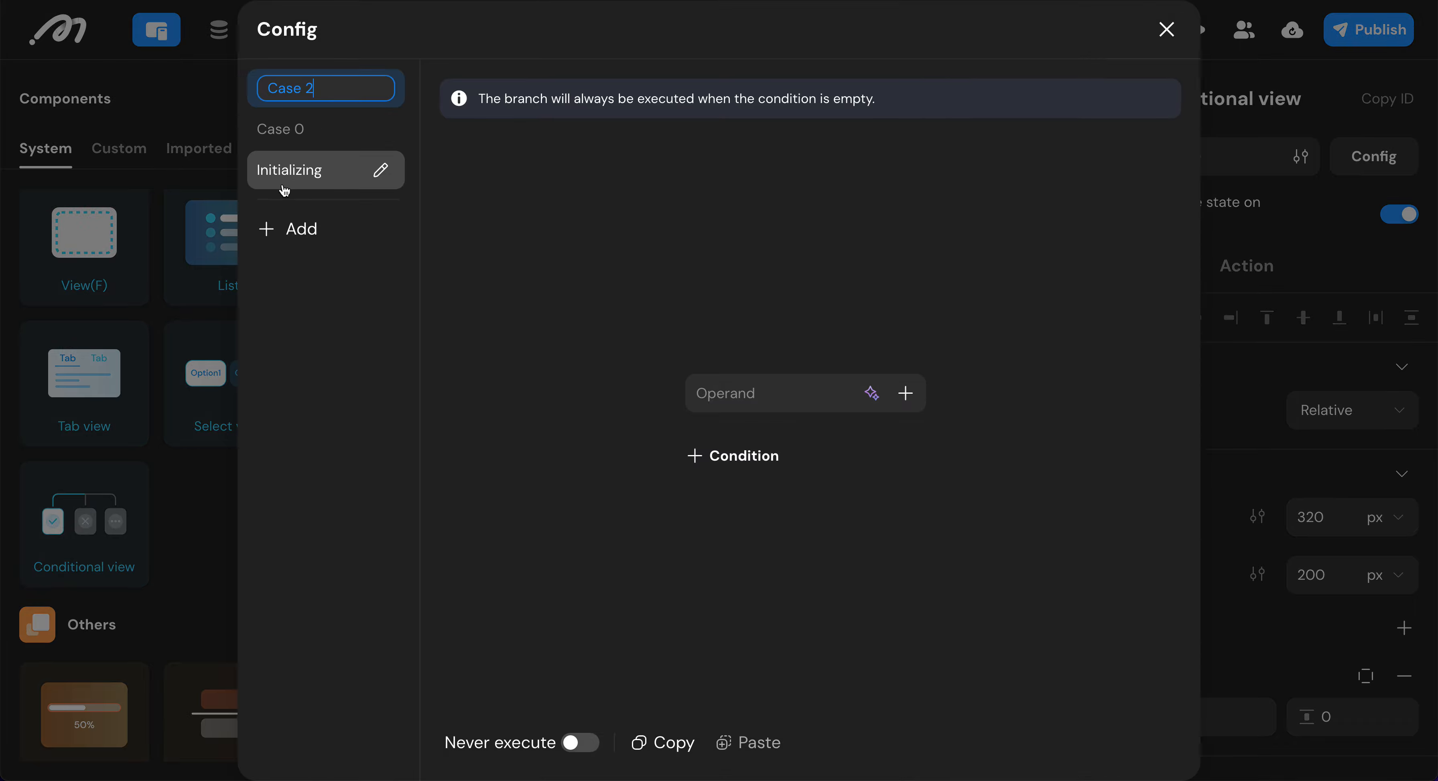
left_click(288, 228)
- Rename the conditional view's newest case, Case 3, as Processing
triple_click(366, 85)
key("BackSpace")
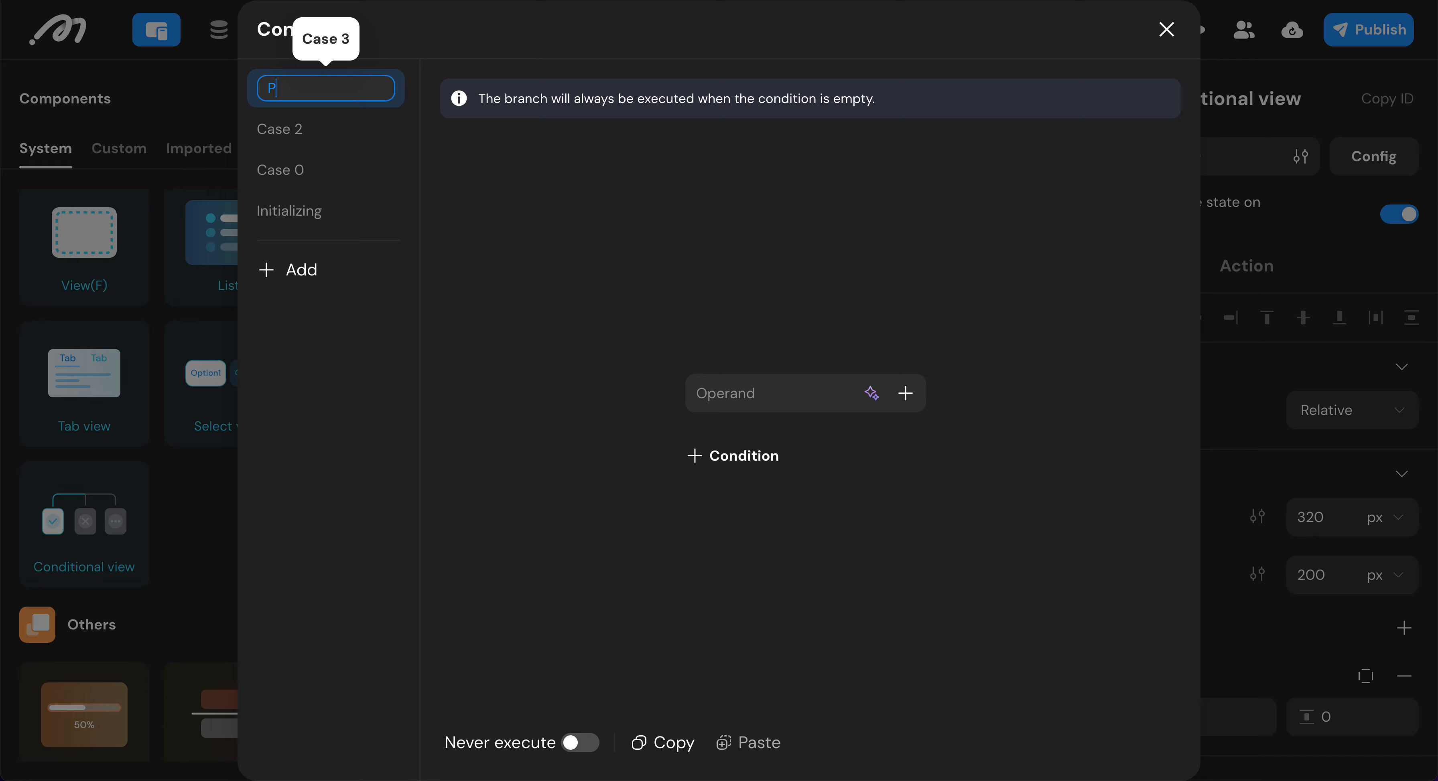
type("Pr")
type("cd")
type("e")
key("BackSpace")
key("BackSpace")
type("ess")
key("BackSpace")
key("BackSpace")
key("BackSpace")
type("oc")
type("e")
key("BackSpace")
type("cessing")
key("BackSpace")
key("BackSpace")
key("BackSpace")
key("BackSpace")
key("BackSpace")
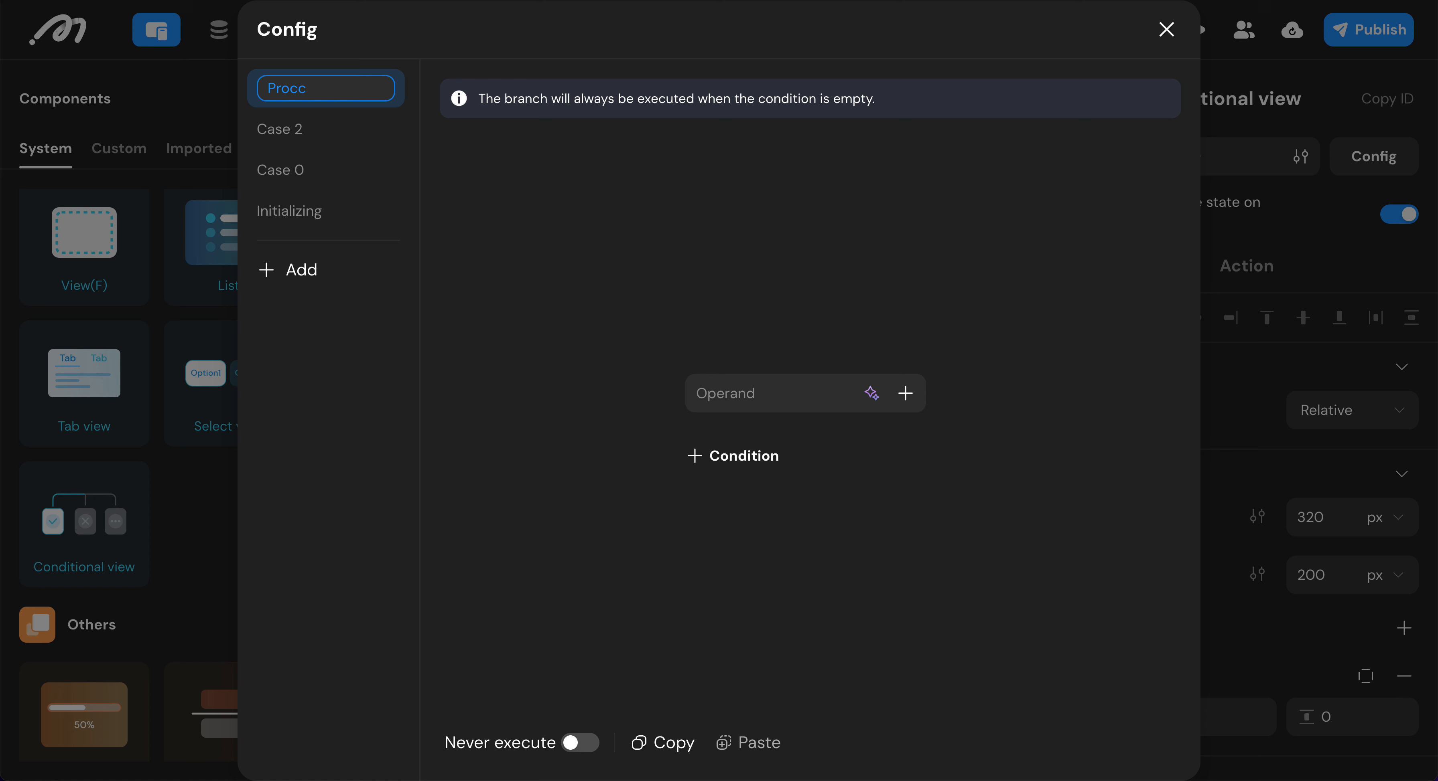
key("Return")
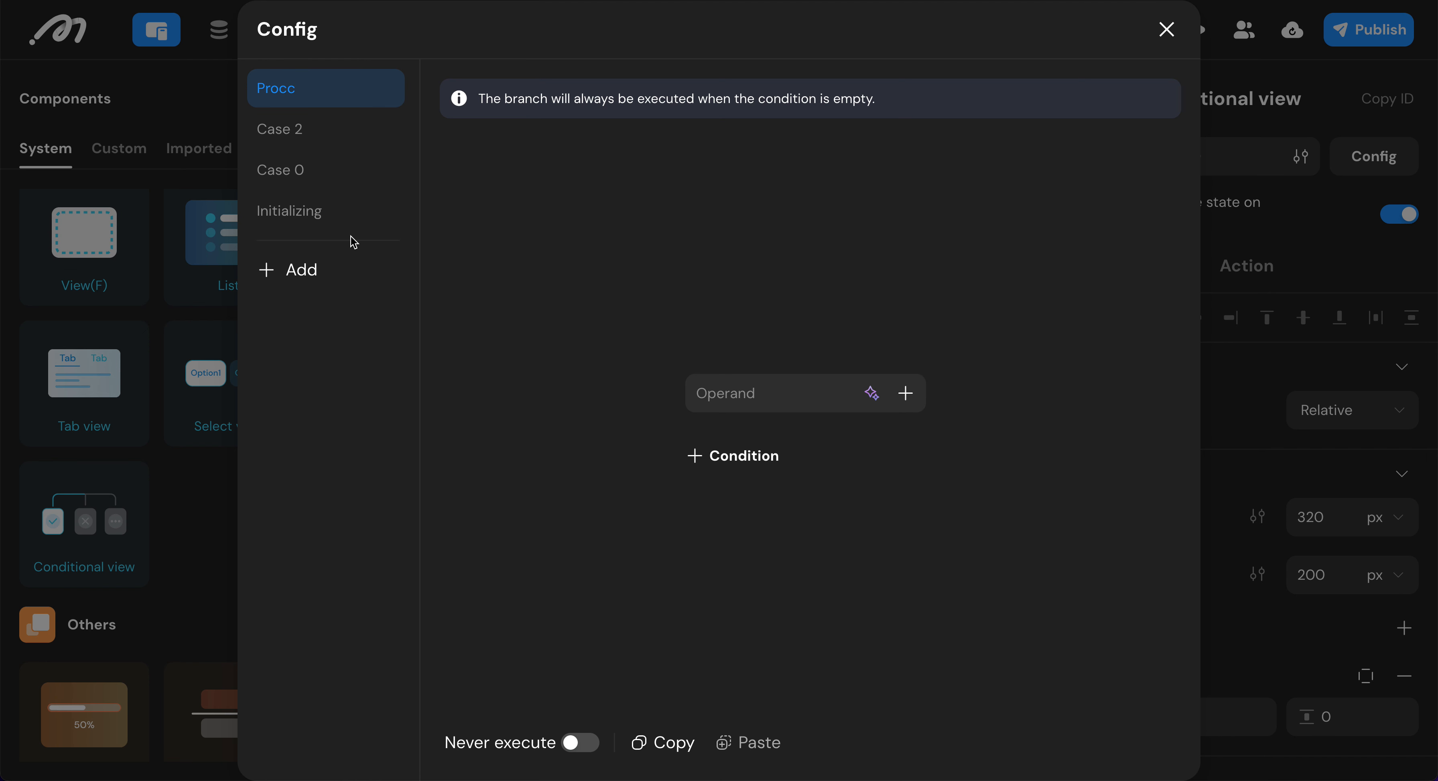
left_click(342, 88)
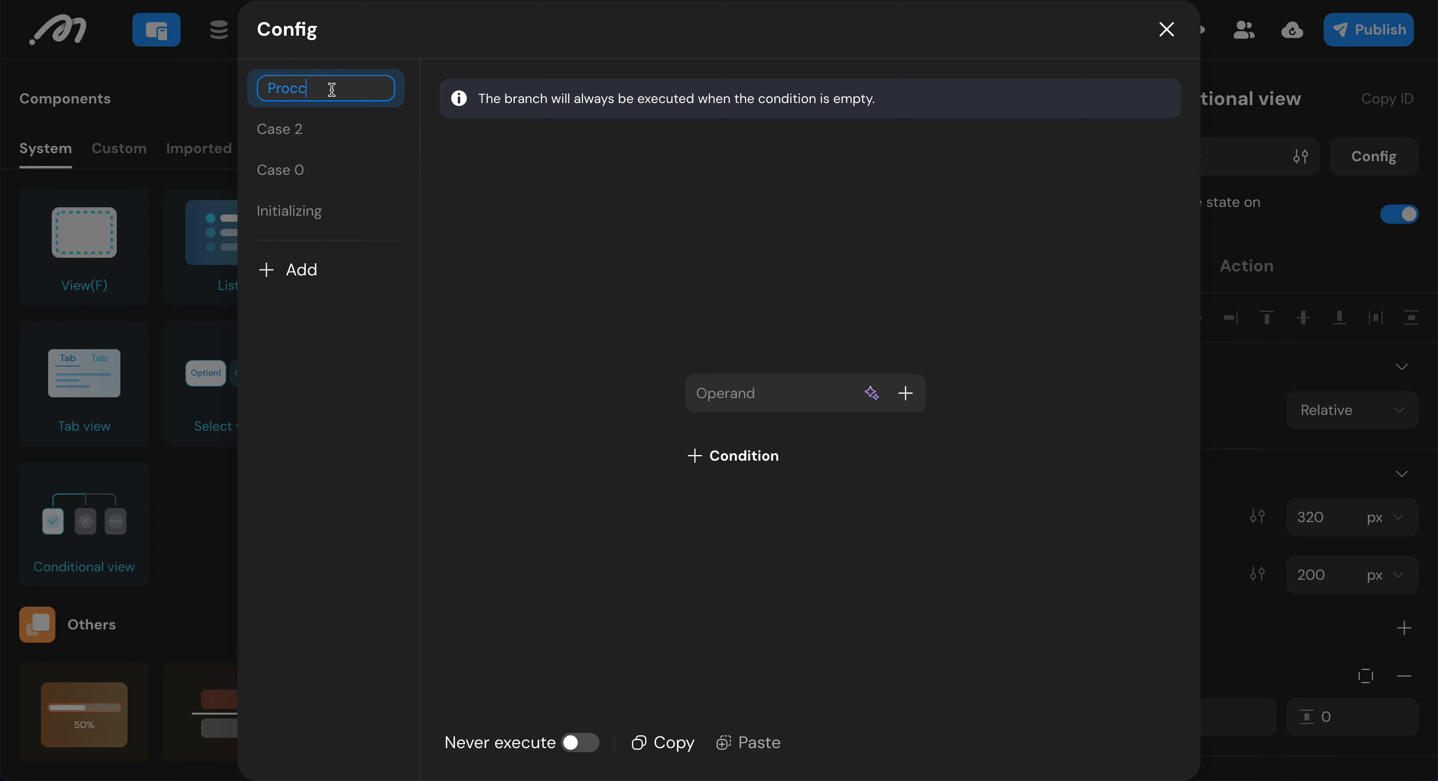
key("BackSpace")
type("e")
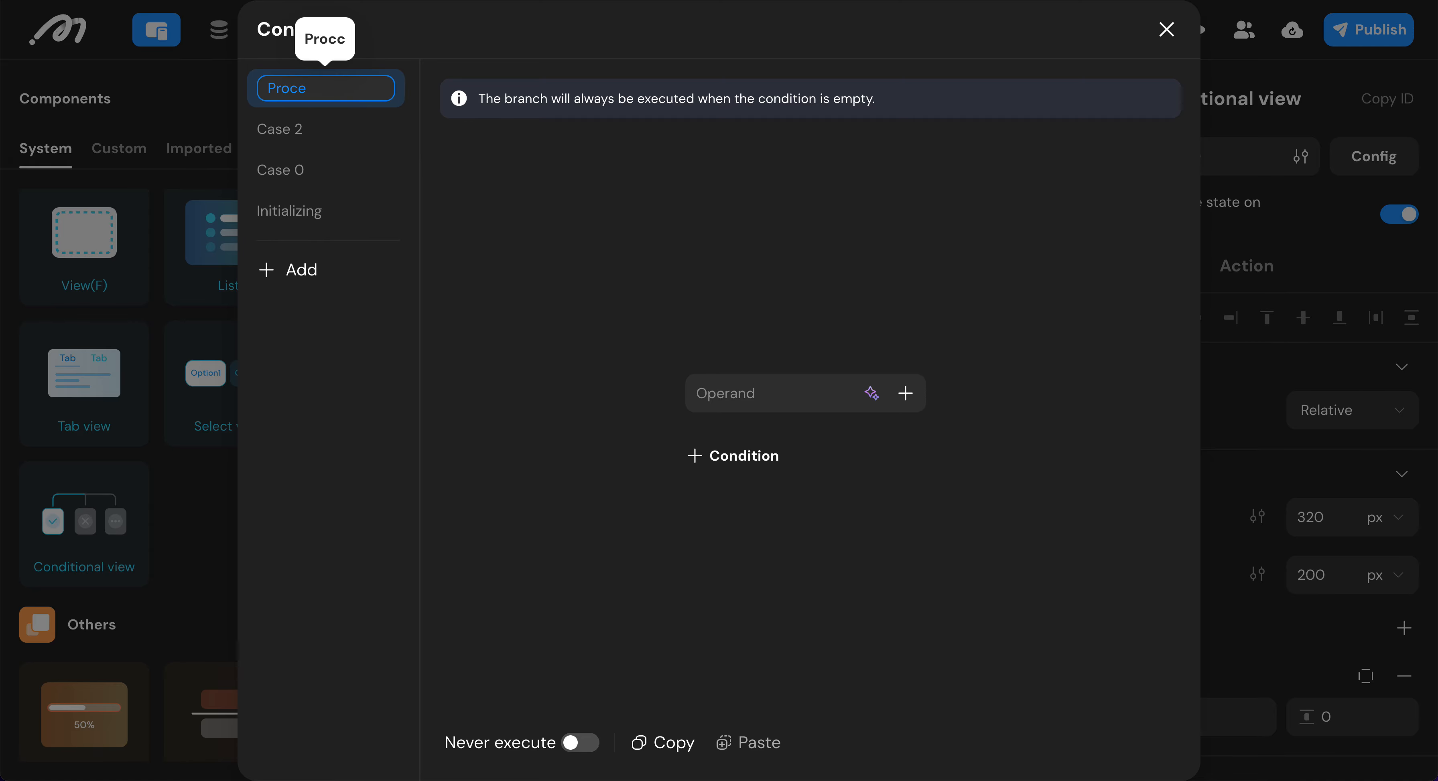
type("ssing")
key("Return")
- Rename Case 2 of the conditional view as Result Display
left_click(341, 130)
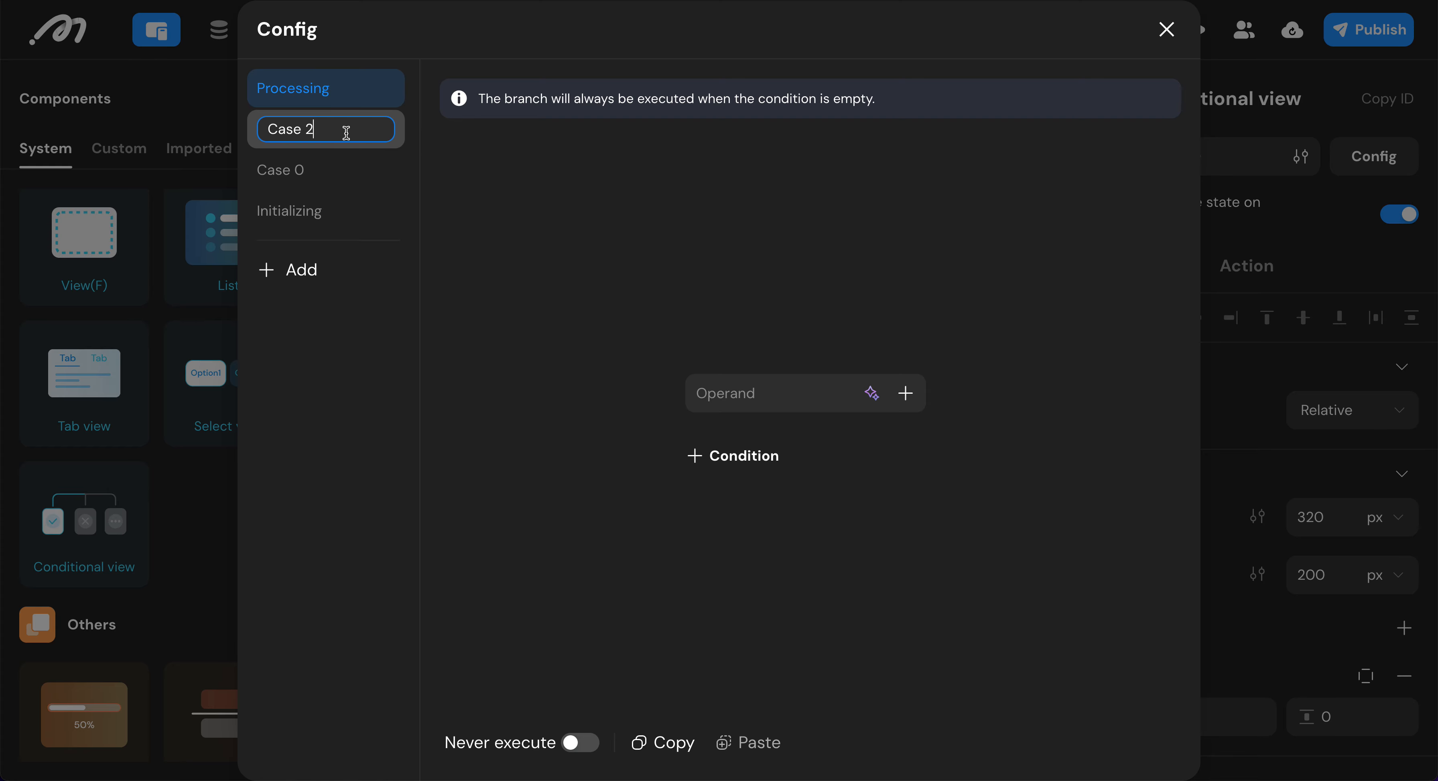
key("ctrl+a")
key("BackSpace")
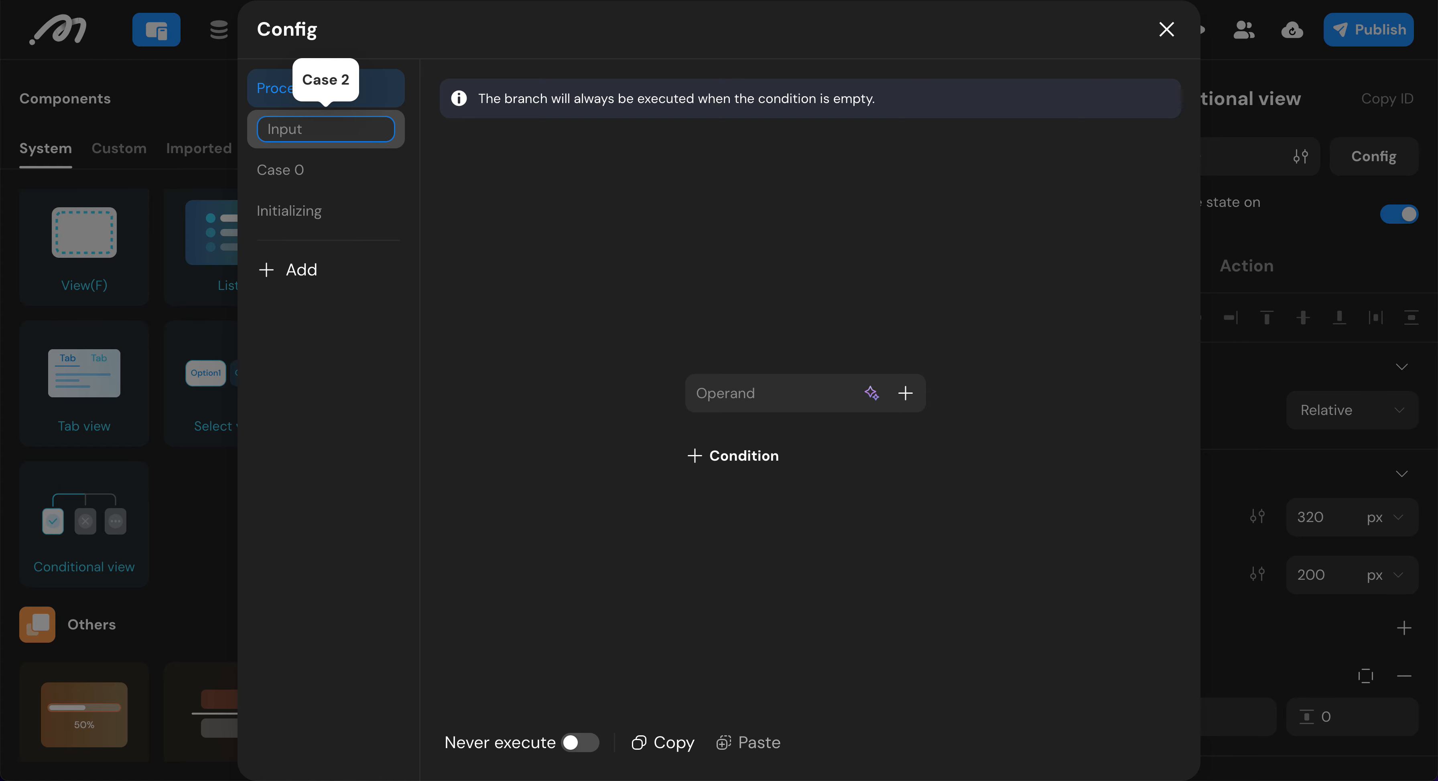
type("Resulr")
key("BackSpace")
type("r")
key("BackSpace")
type("t ")
type("D")
key("BackSpace")
type("Display")
- Rename Case 0 of the conditional view as Empty Result
left_click(342, 168)
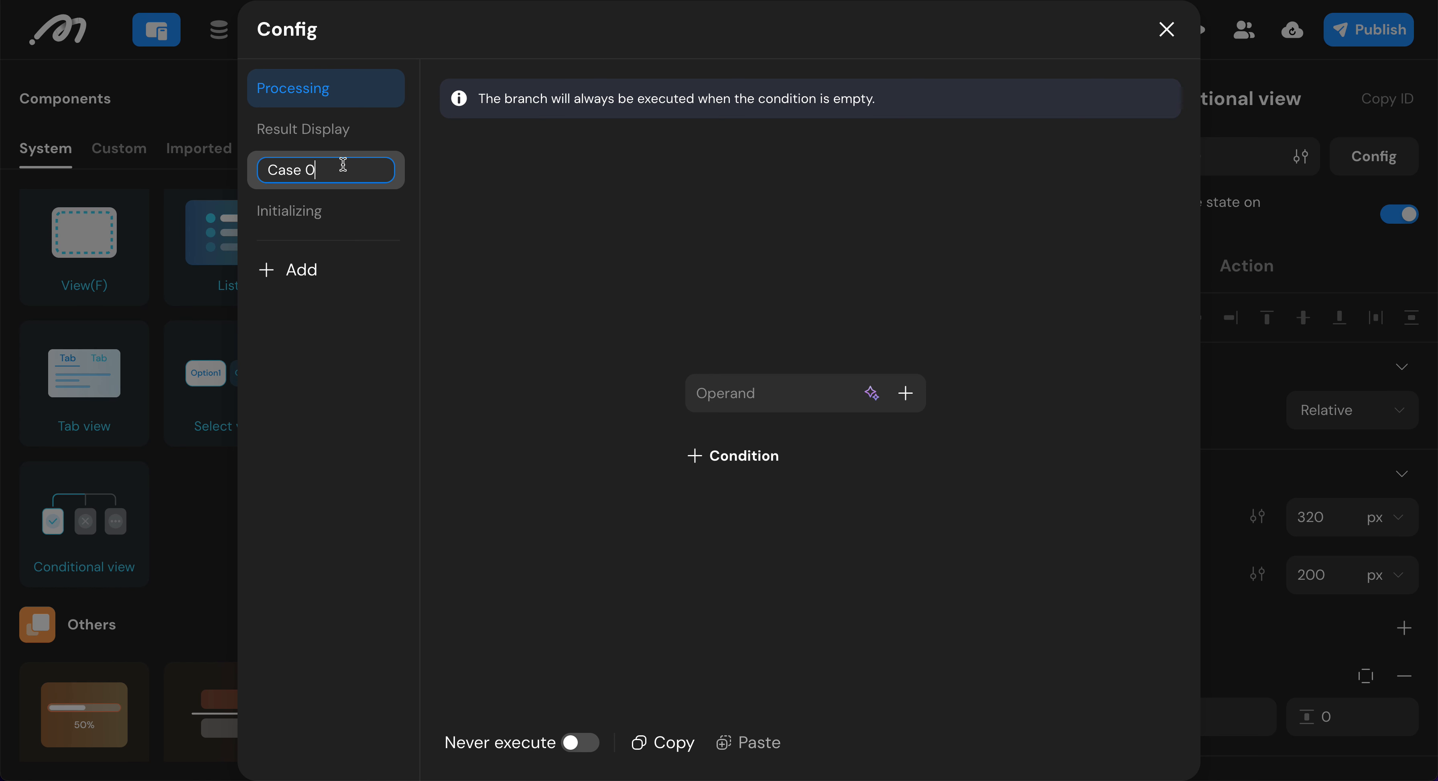
key("ctrl+a")
key("BackSpace")
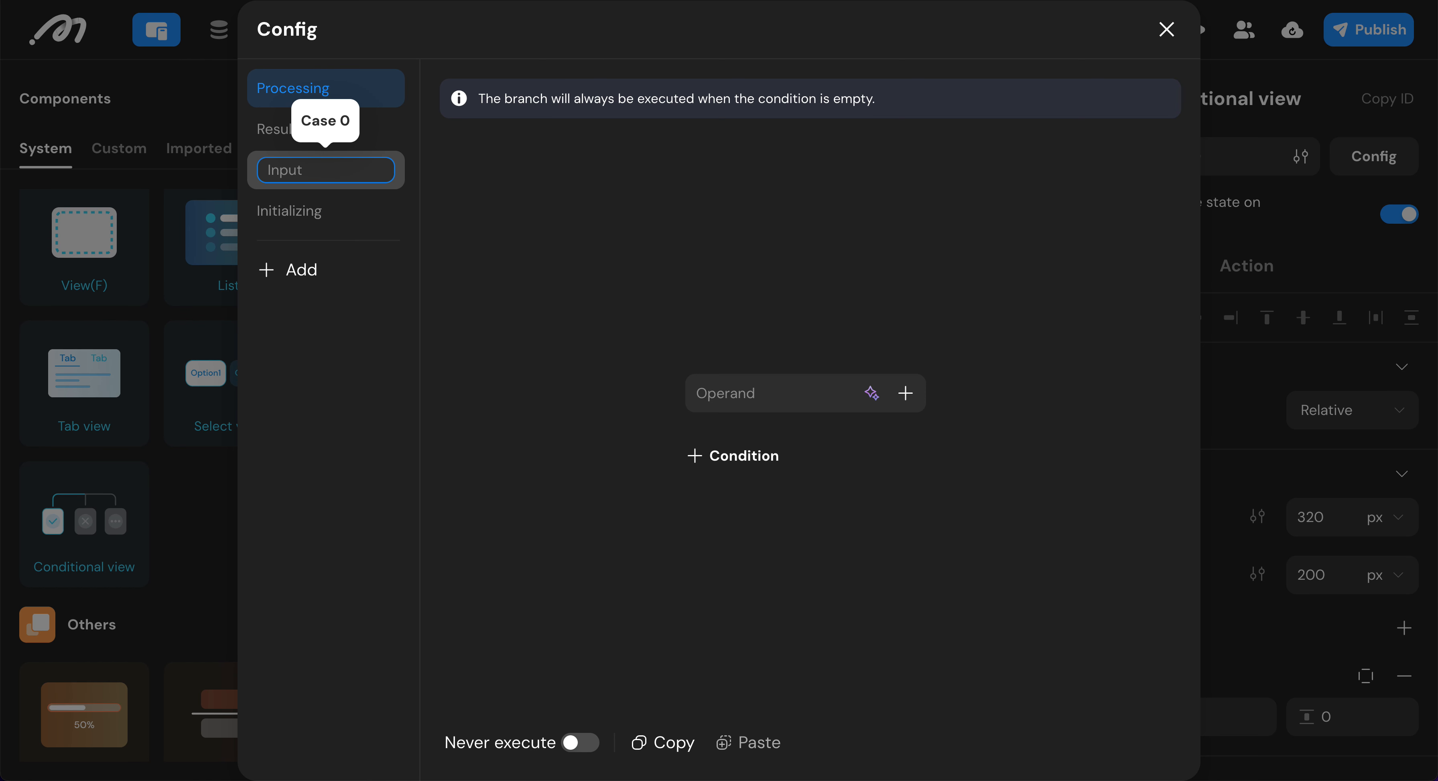
type("Empty Result")
key("Return")
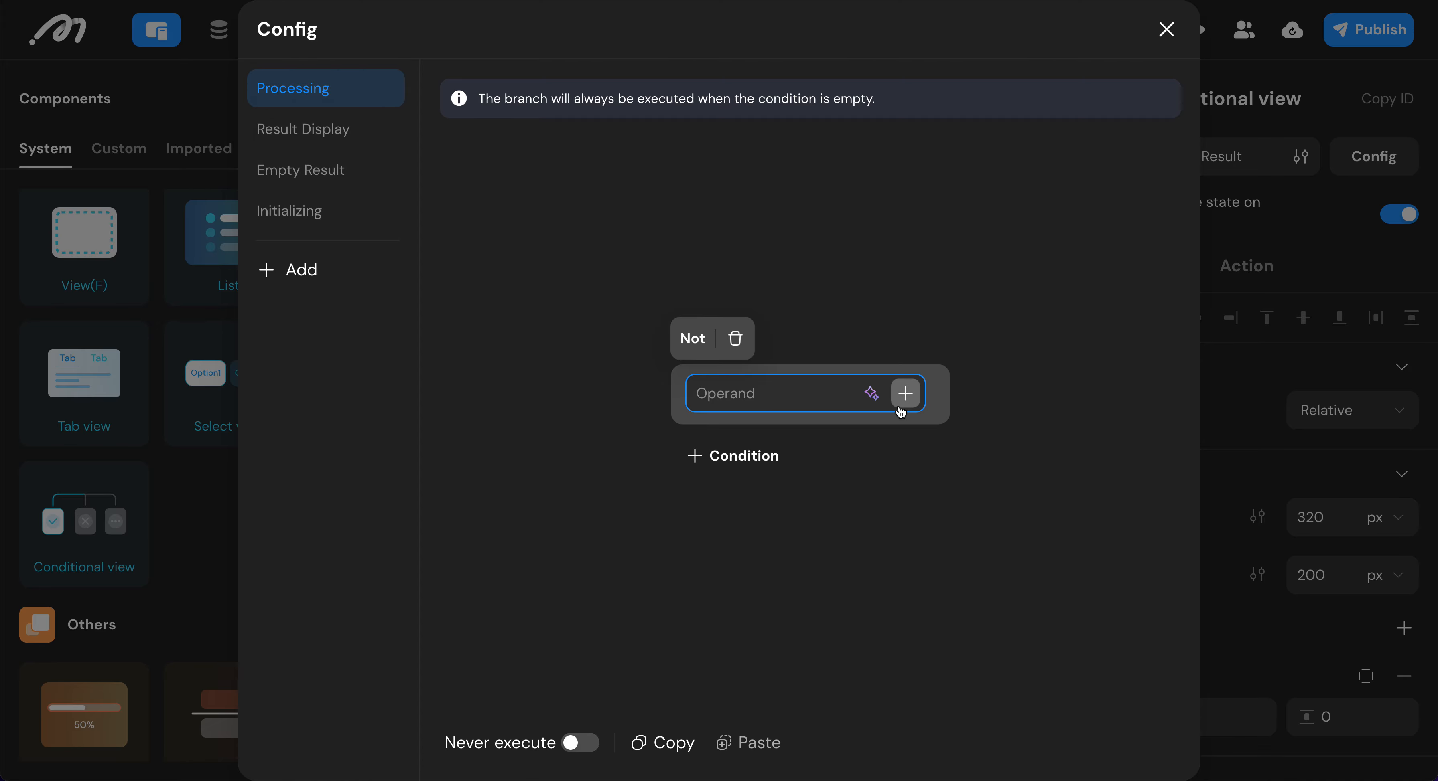
- Set the Processing case's condition to page variable generation_status equal to processing
left_click(904, 395)
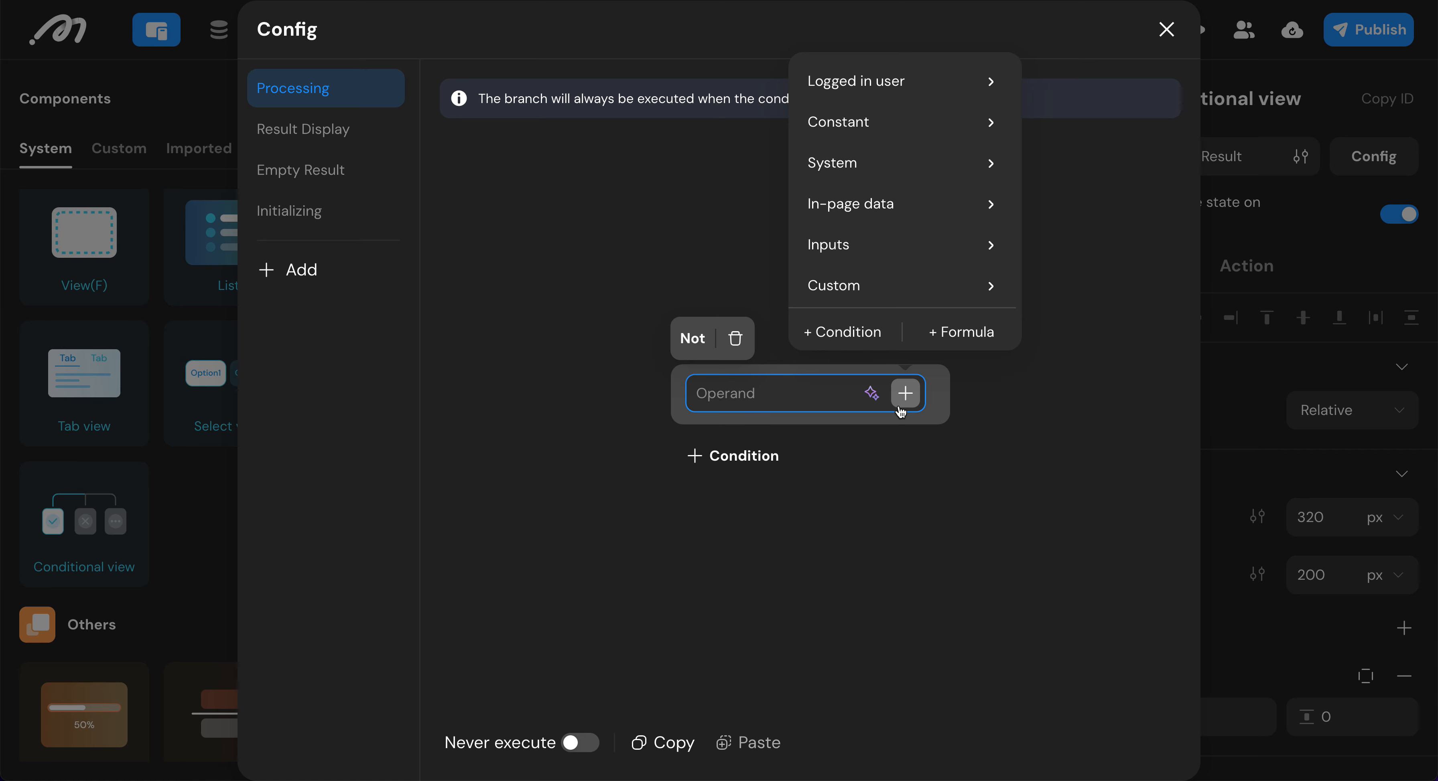
left_click(905, 204)
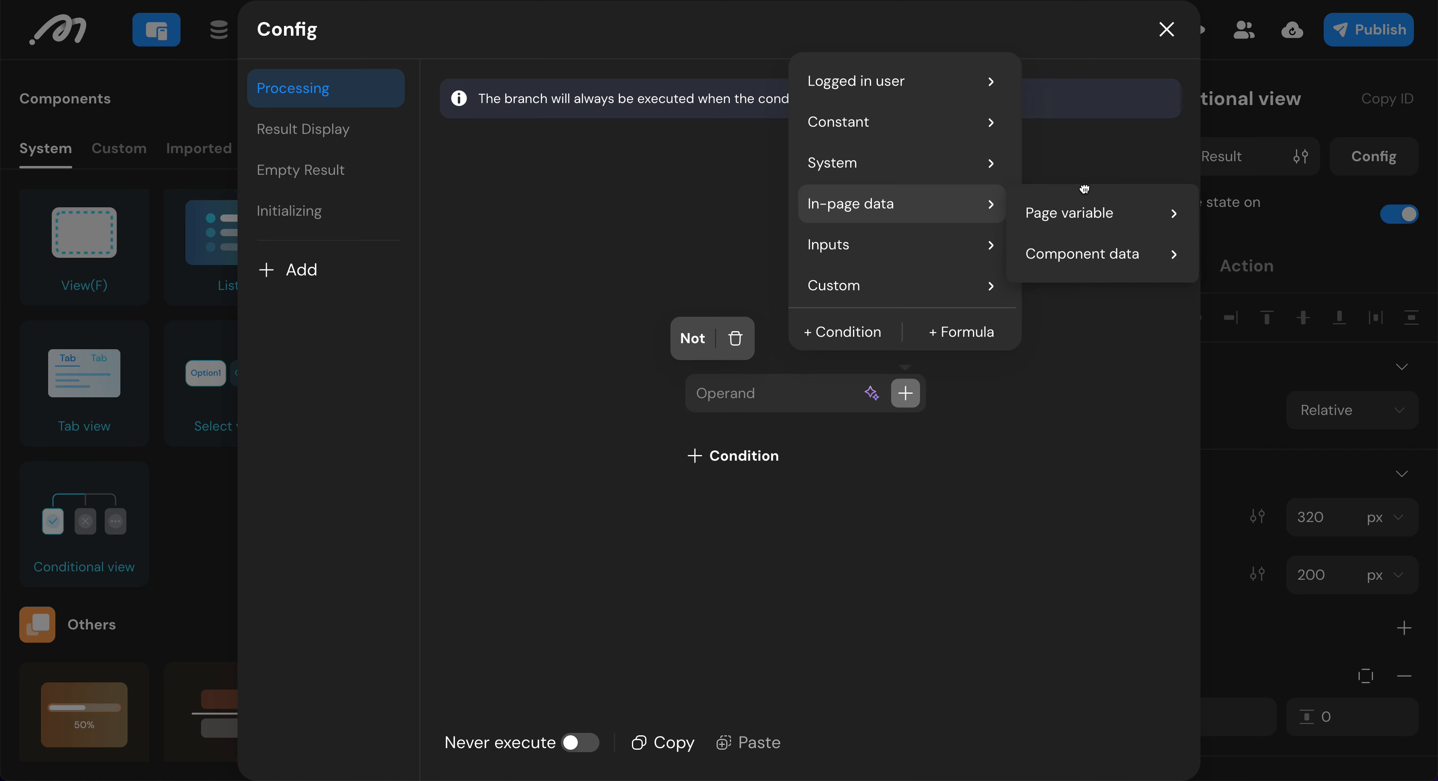
left_click(1088, 215)
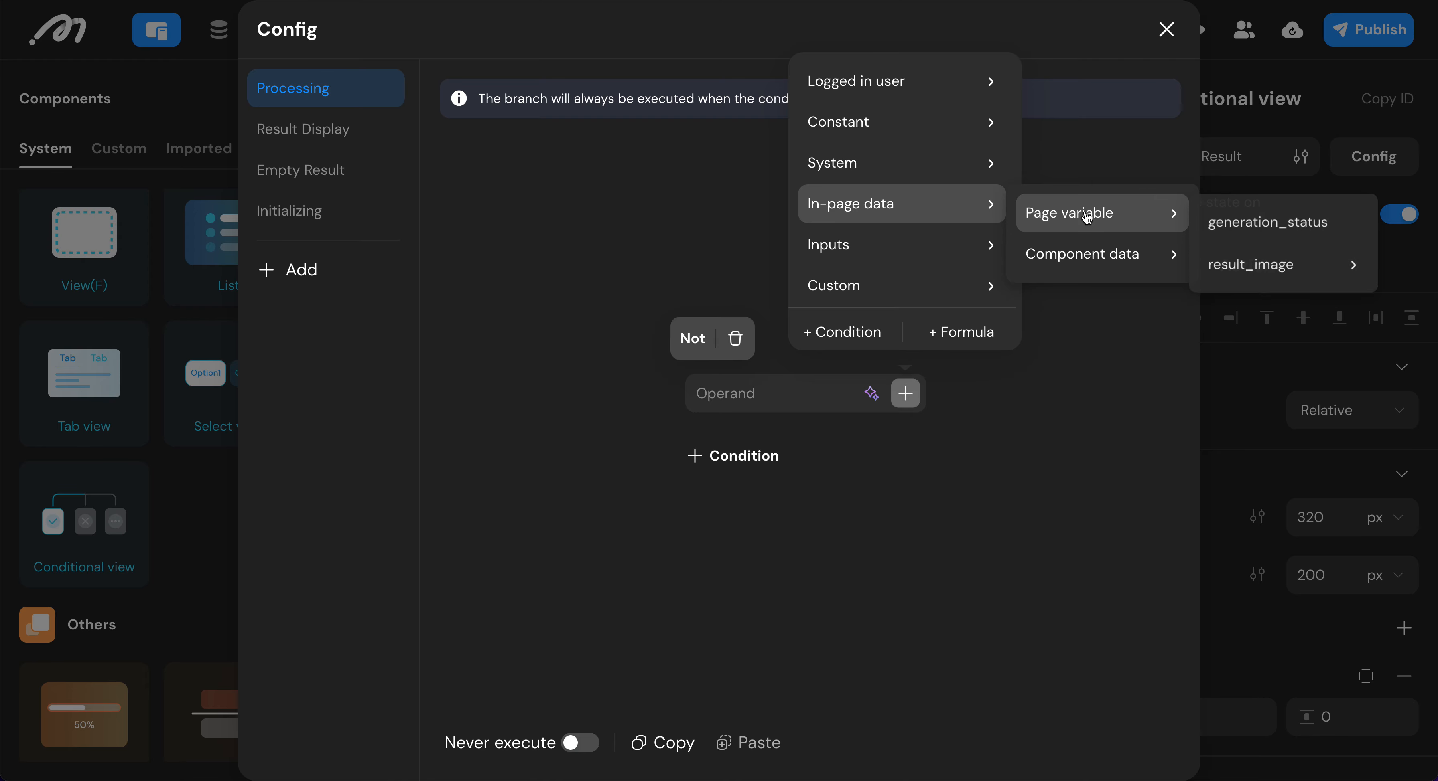
left_click(1273, 226)
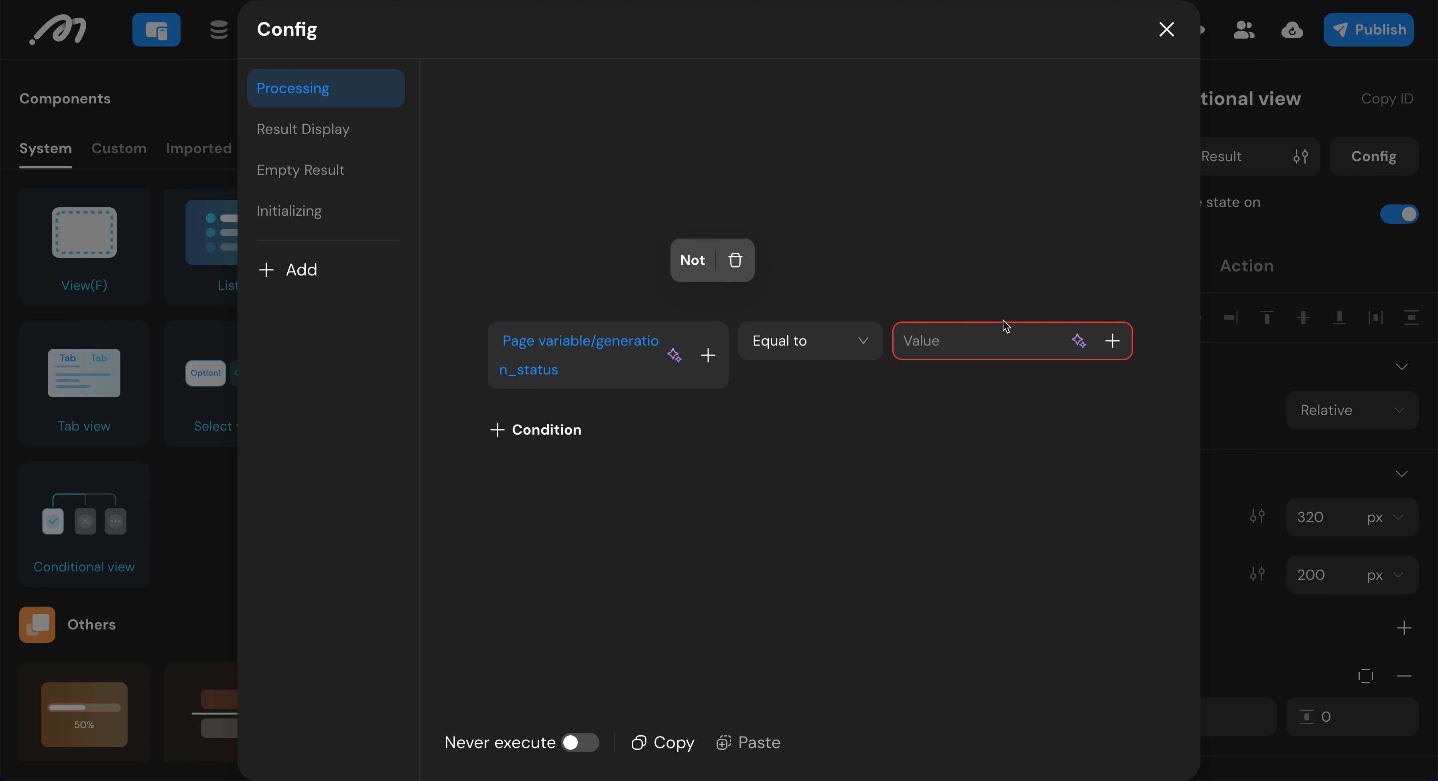
left_click(941, 339)
type("processing")
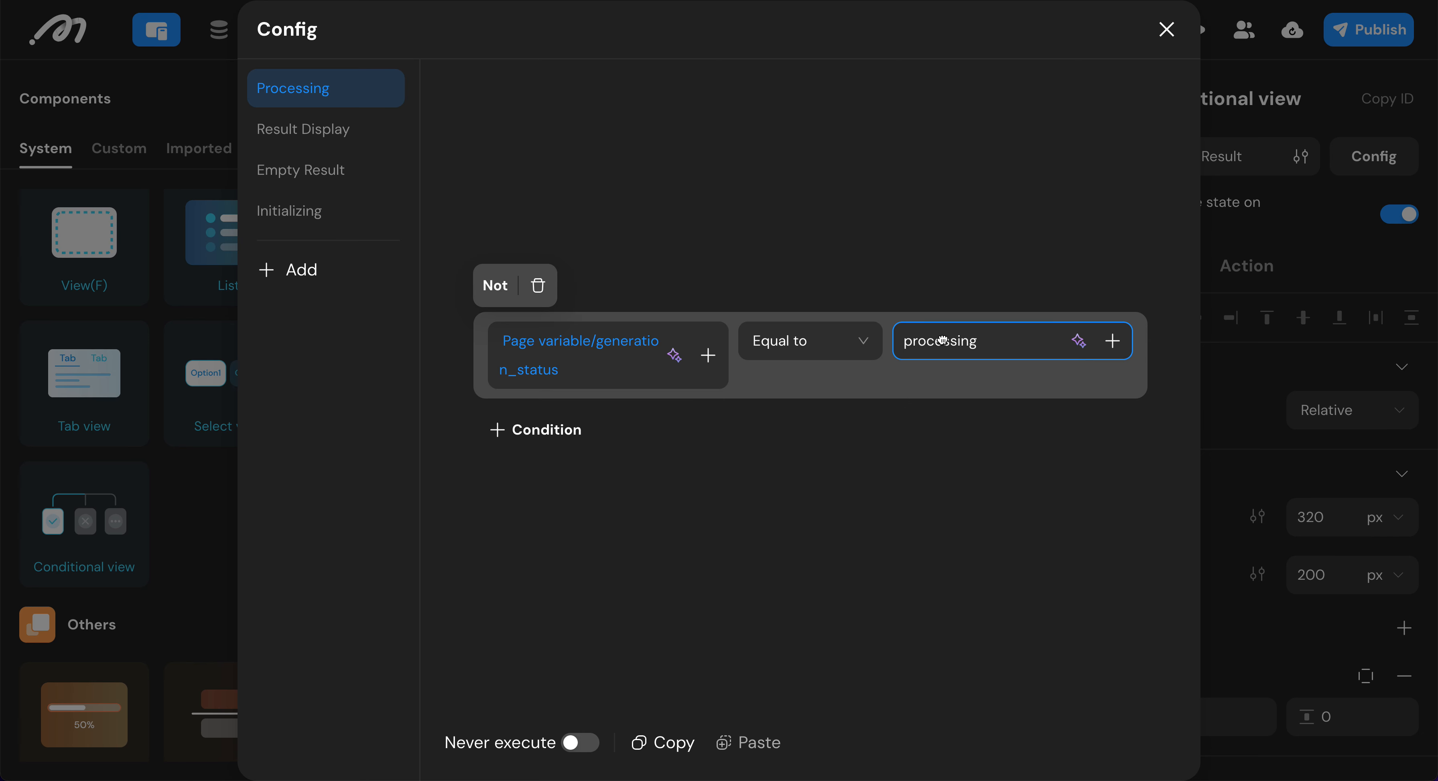
left_click(913, 578)
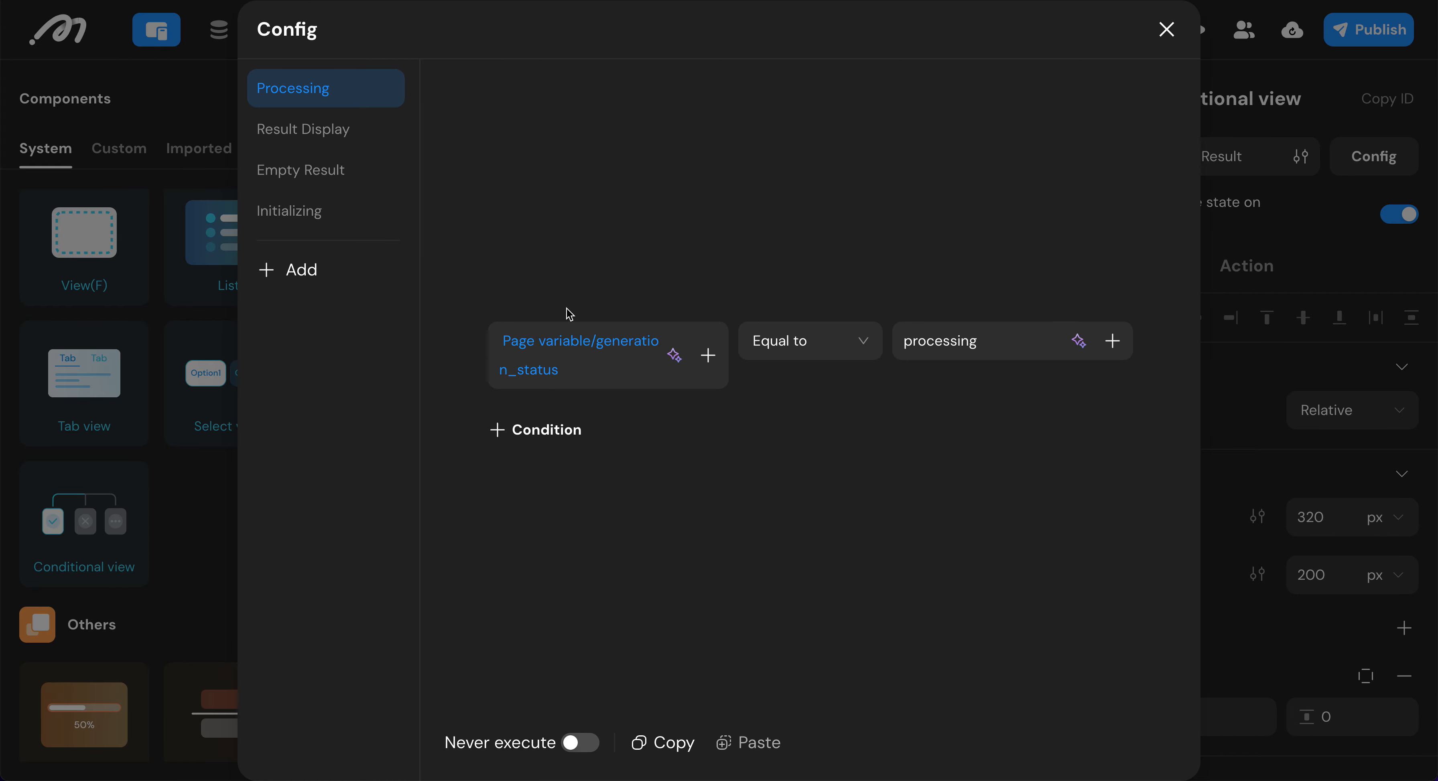
mouse_move(578, 356)
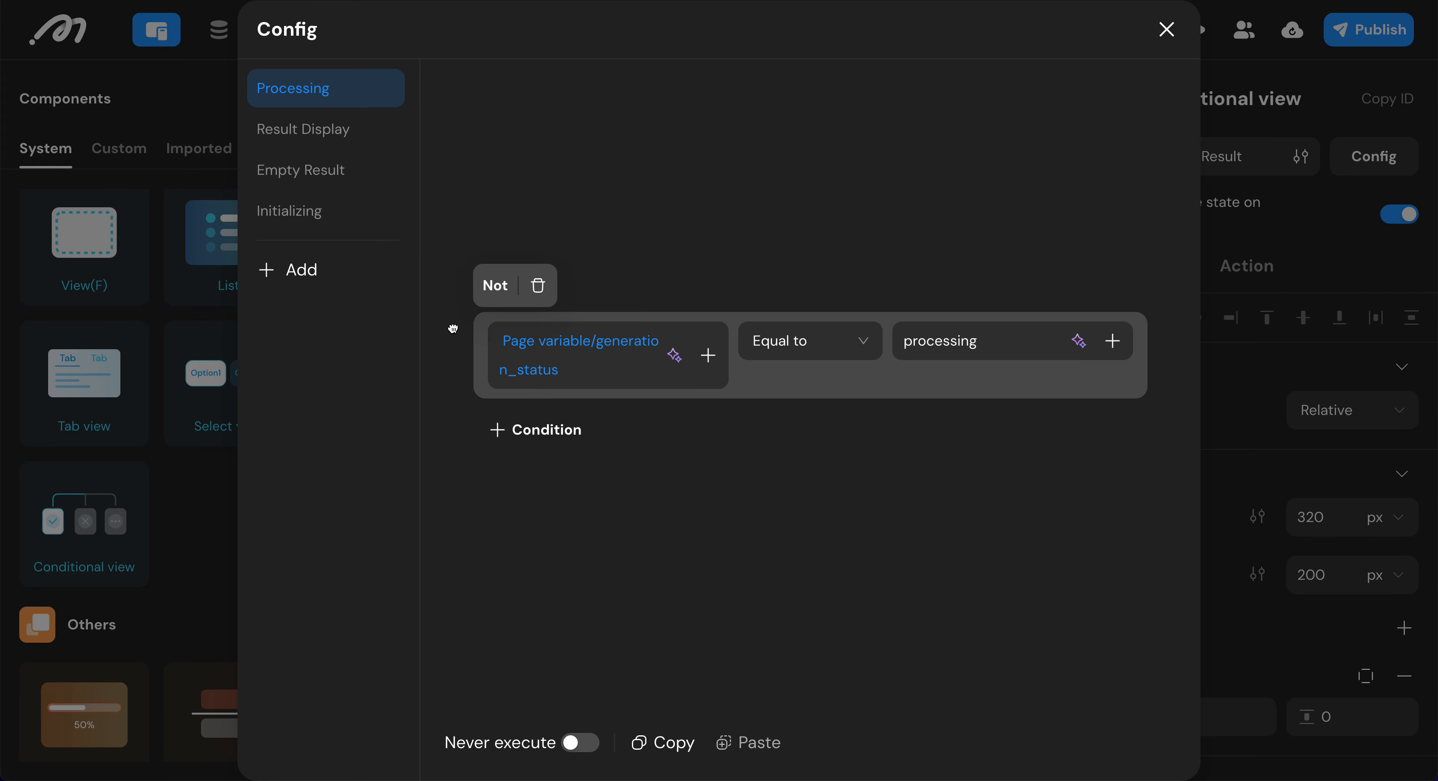
- Set the Result Display case's condition to page variable generation_status equal to completed and close the condition configuration
left_click(300, 134)
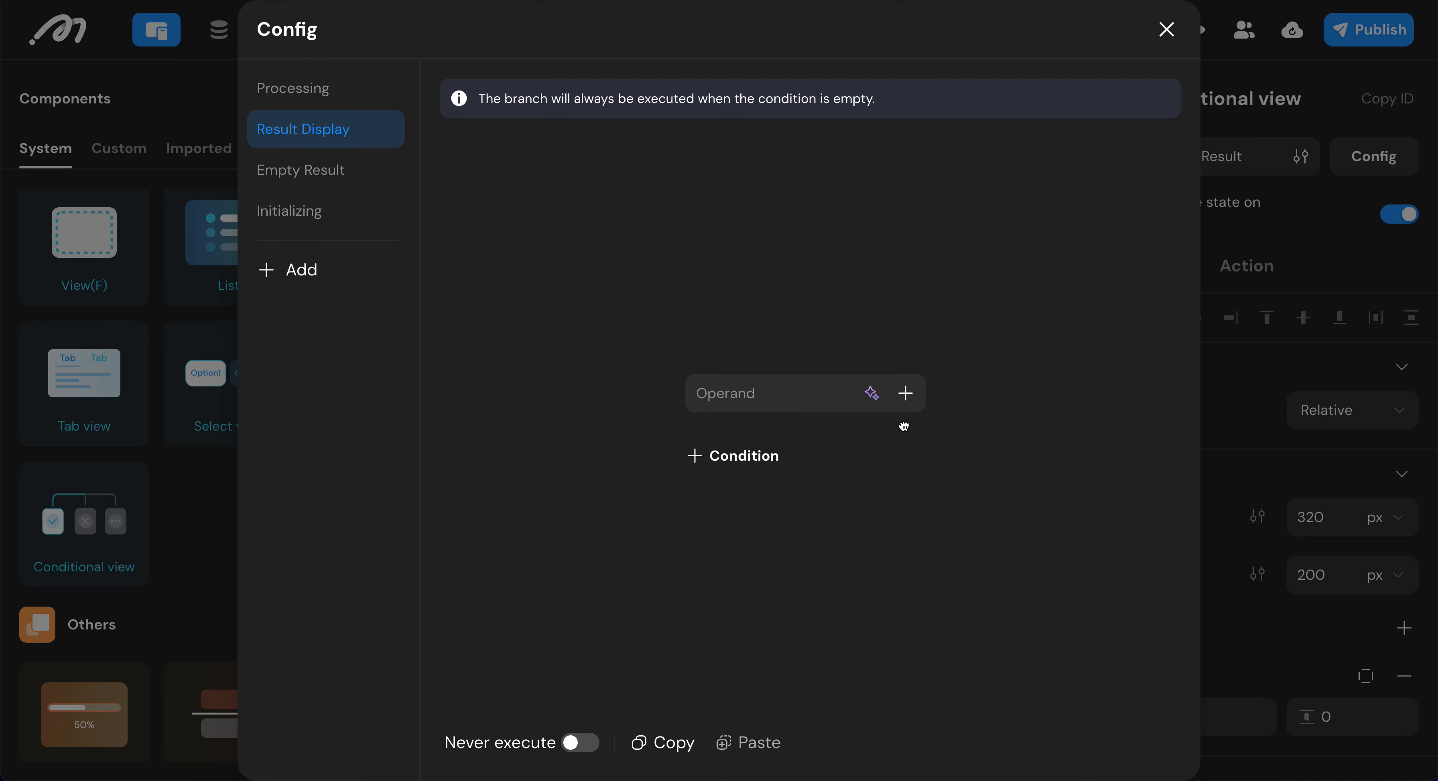
left_click(903, 392)
mouse_move(874, 207)
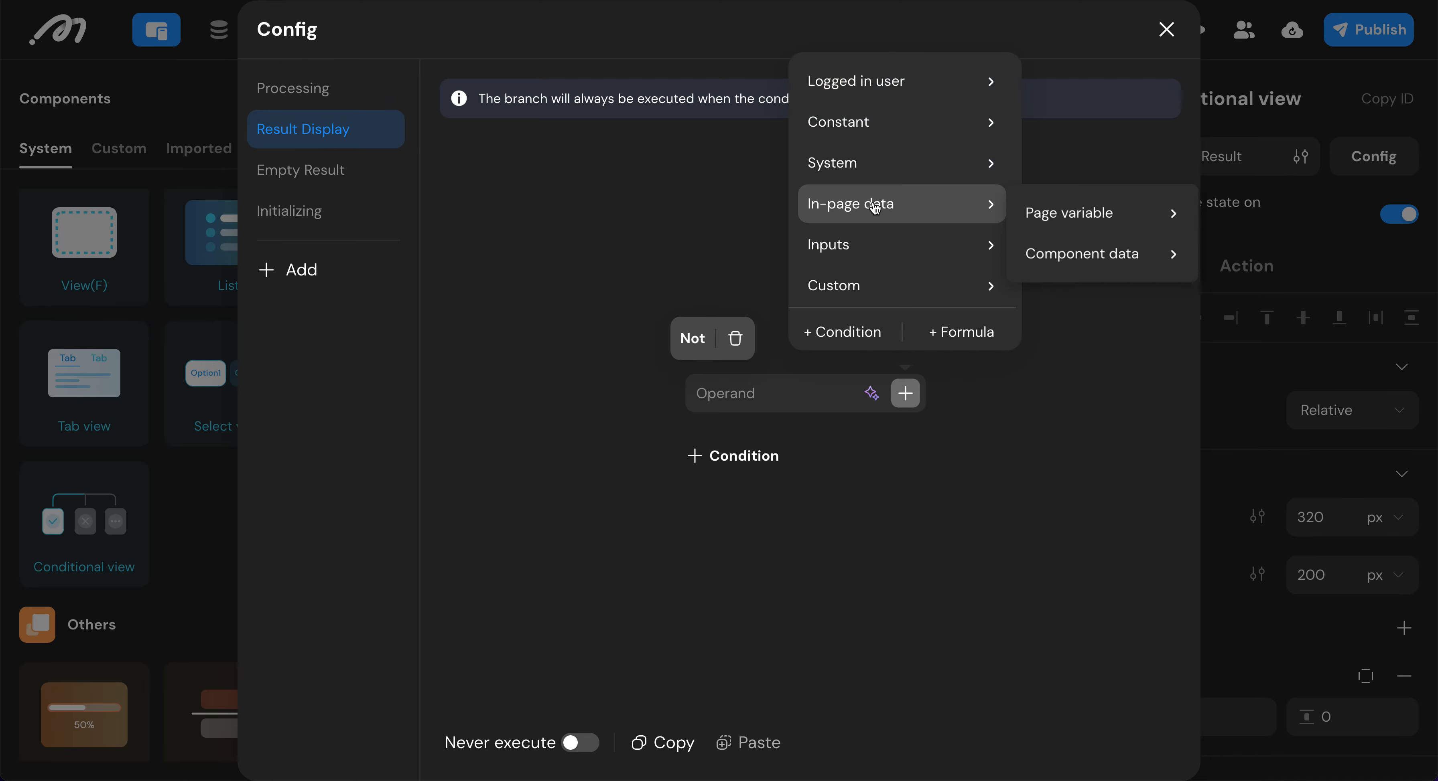
mouse_move(1139, 208)
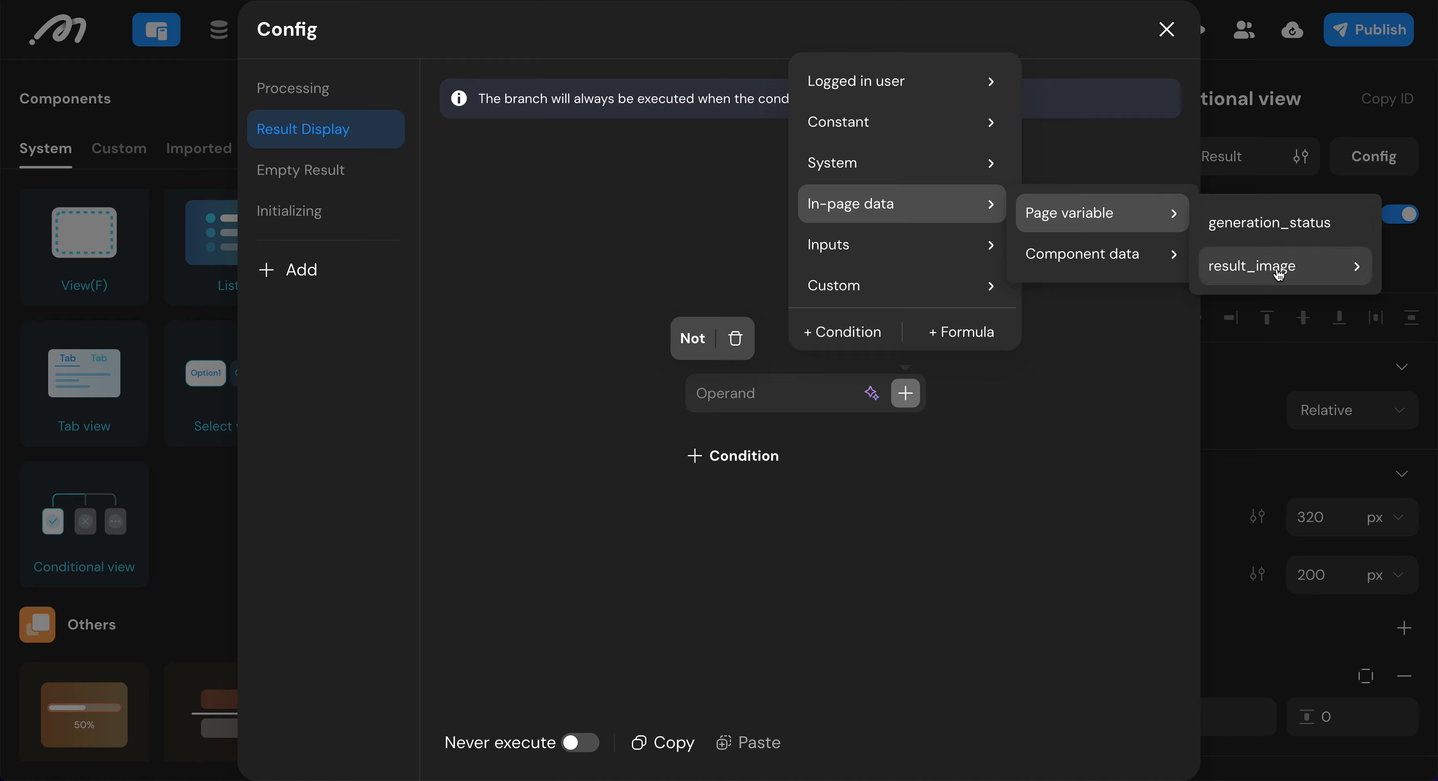
left_click(1279, 239)
left_click(970, 342)
type("com")
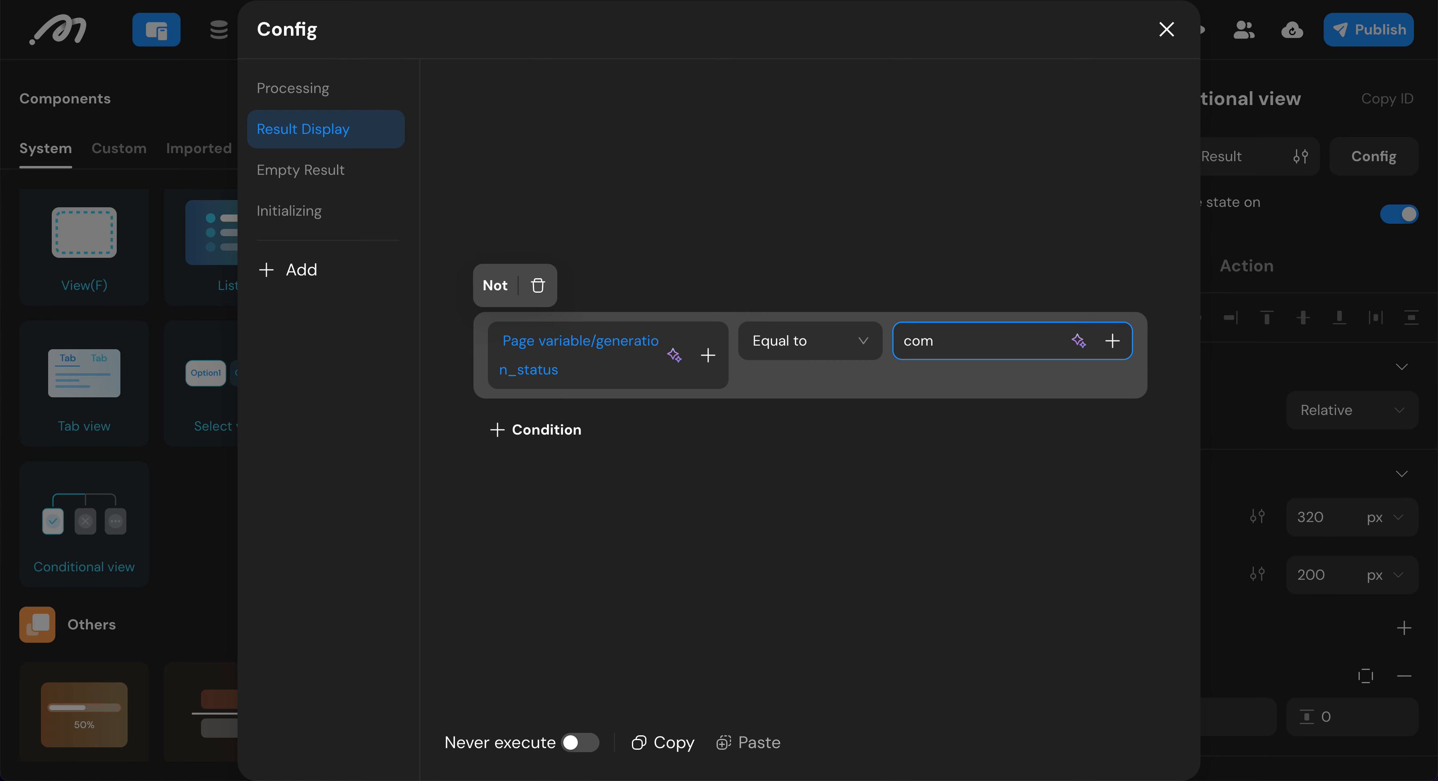
type("pleted")
left_click(952, 230)
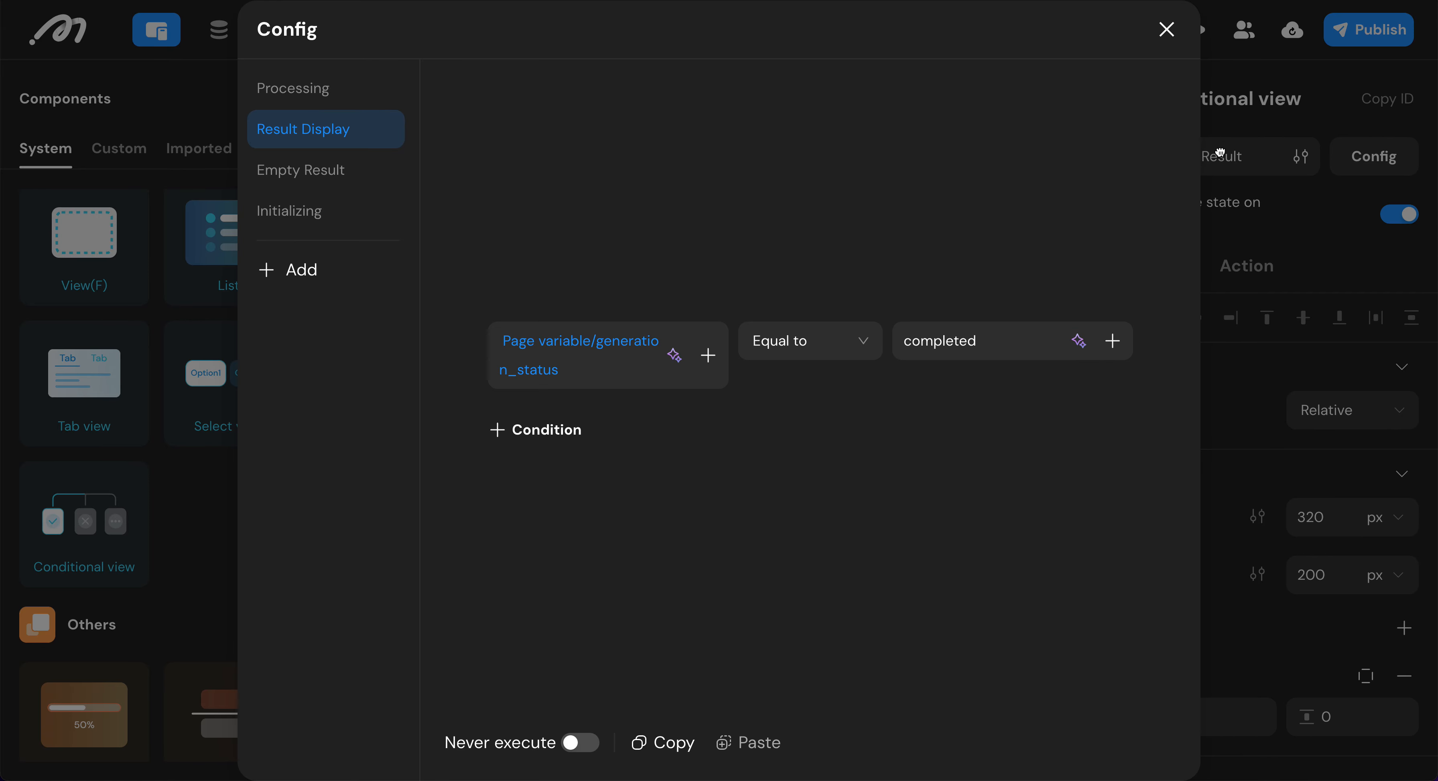
left_click(1167, 29)
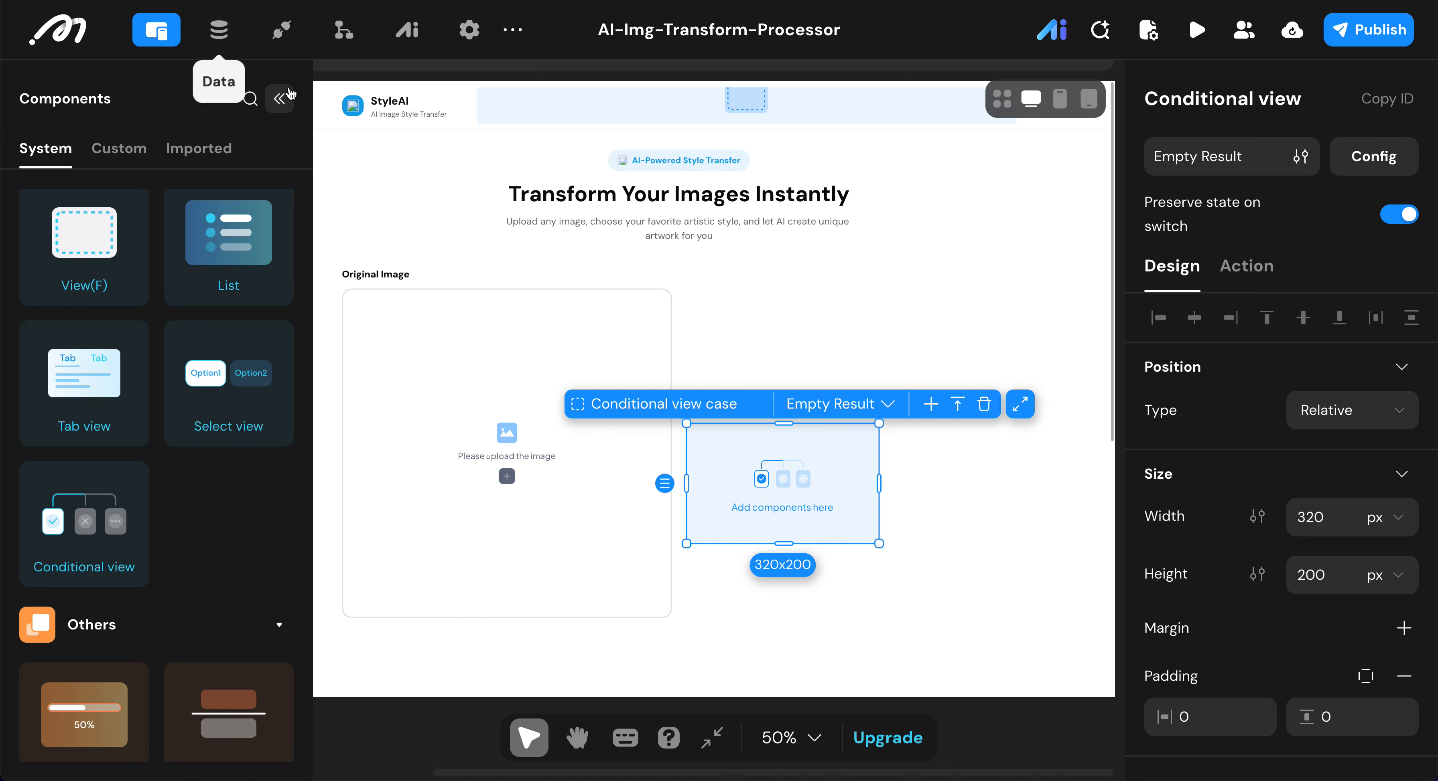
- Set the Processing, Result Display and Empty Result cases together to 100% width and 1 fr height
left_click(279, 98)
scroll(171, 525, "down", 3)
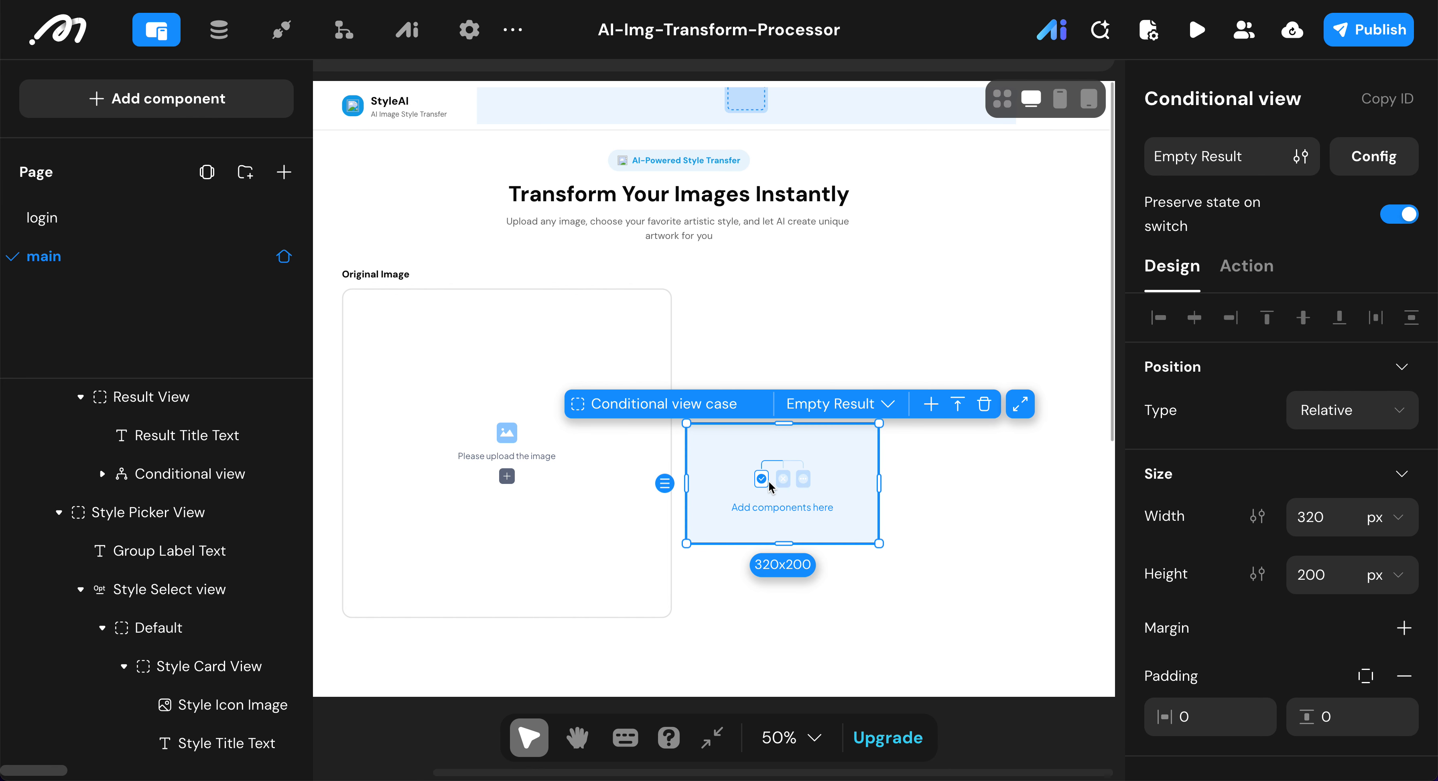
left_click(627, 474)
left_click(705, 475)
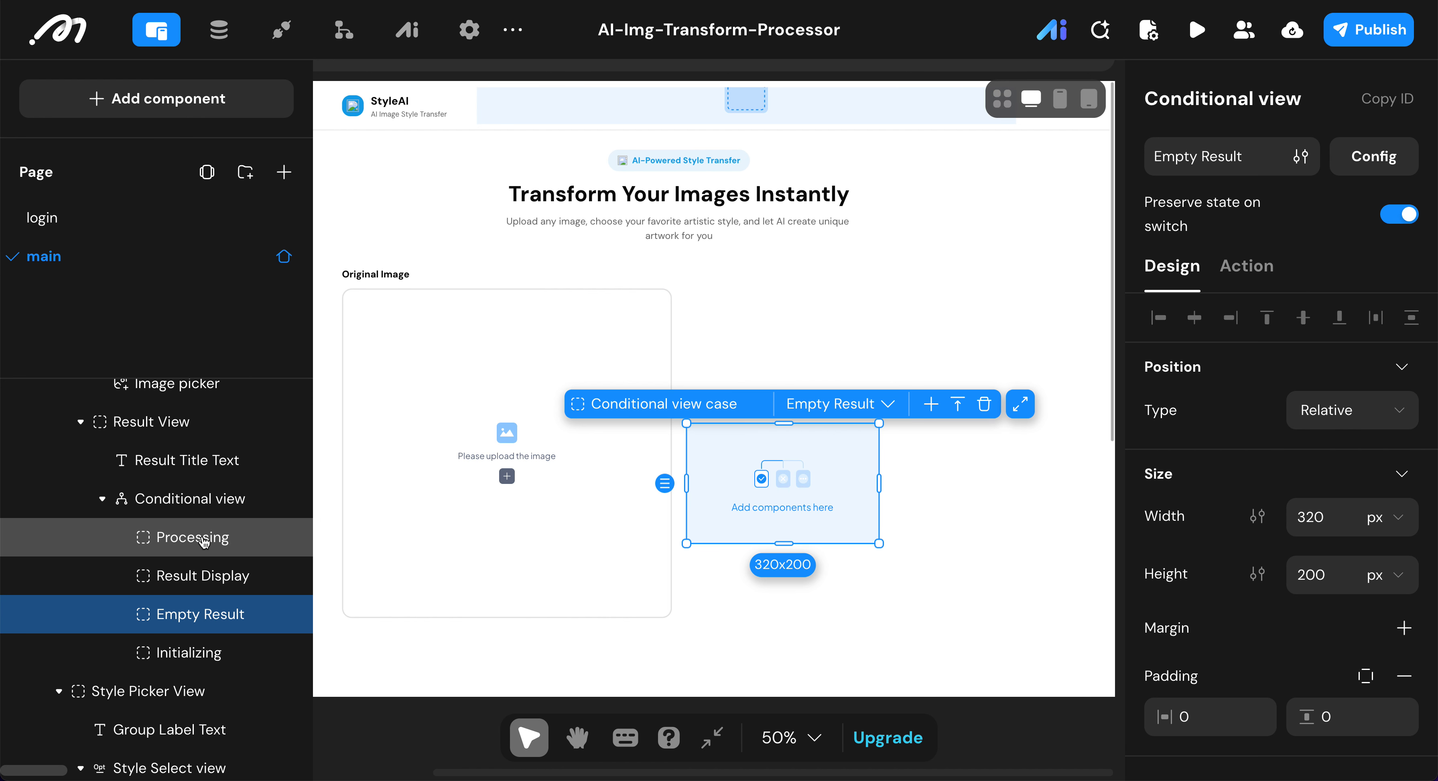
left_click(203, 545)
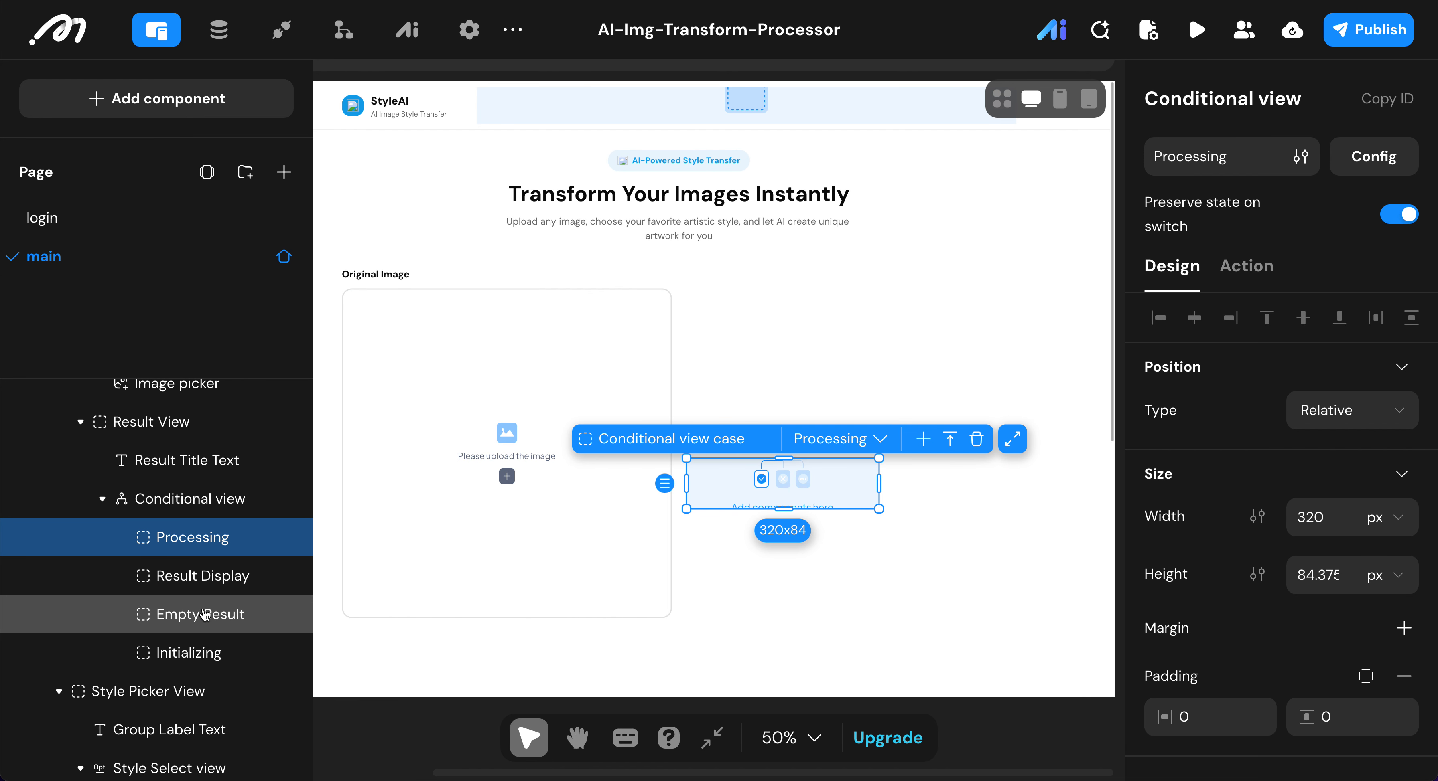
left_click(203, 615, "shift")
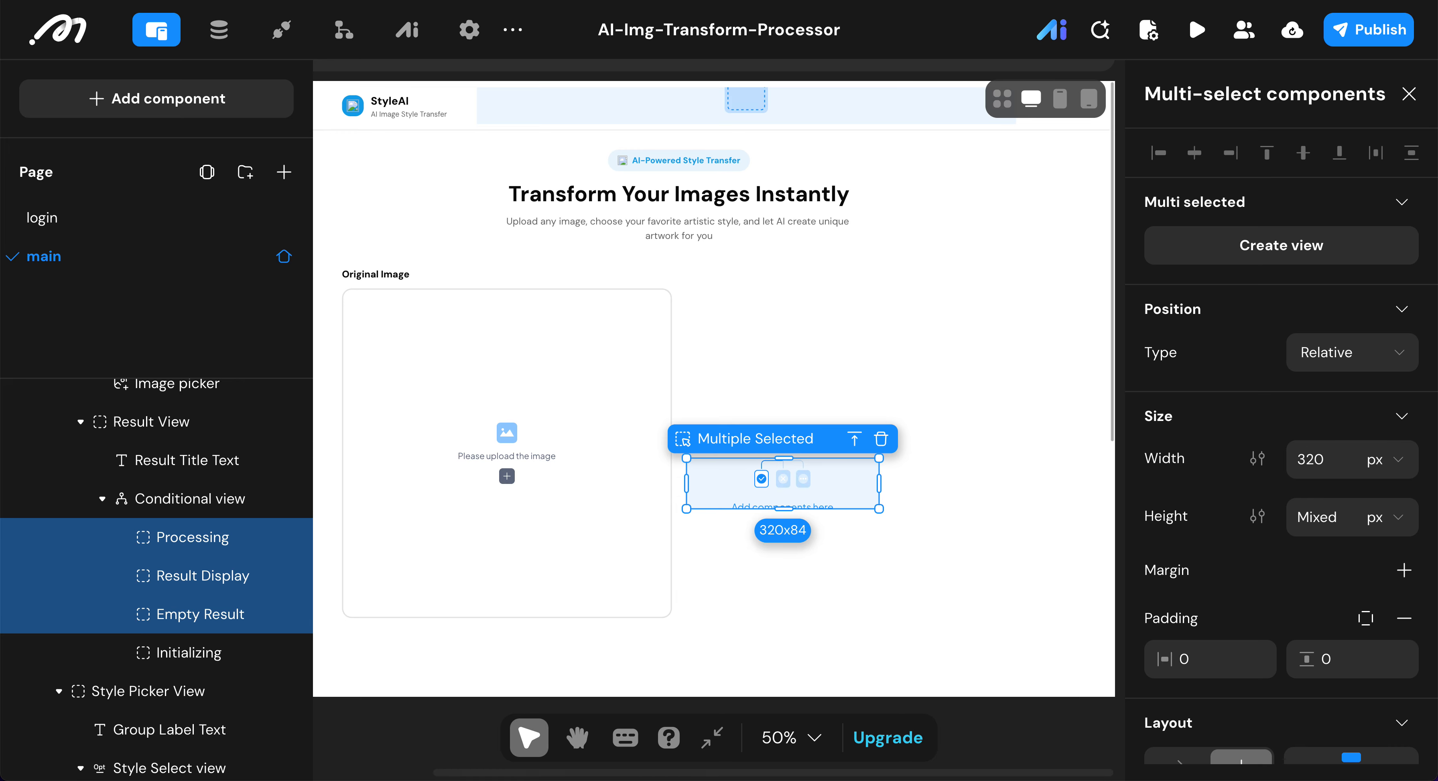
left_click(1402, 464)
left_click(1370, 544)
left_click(1333, 465)
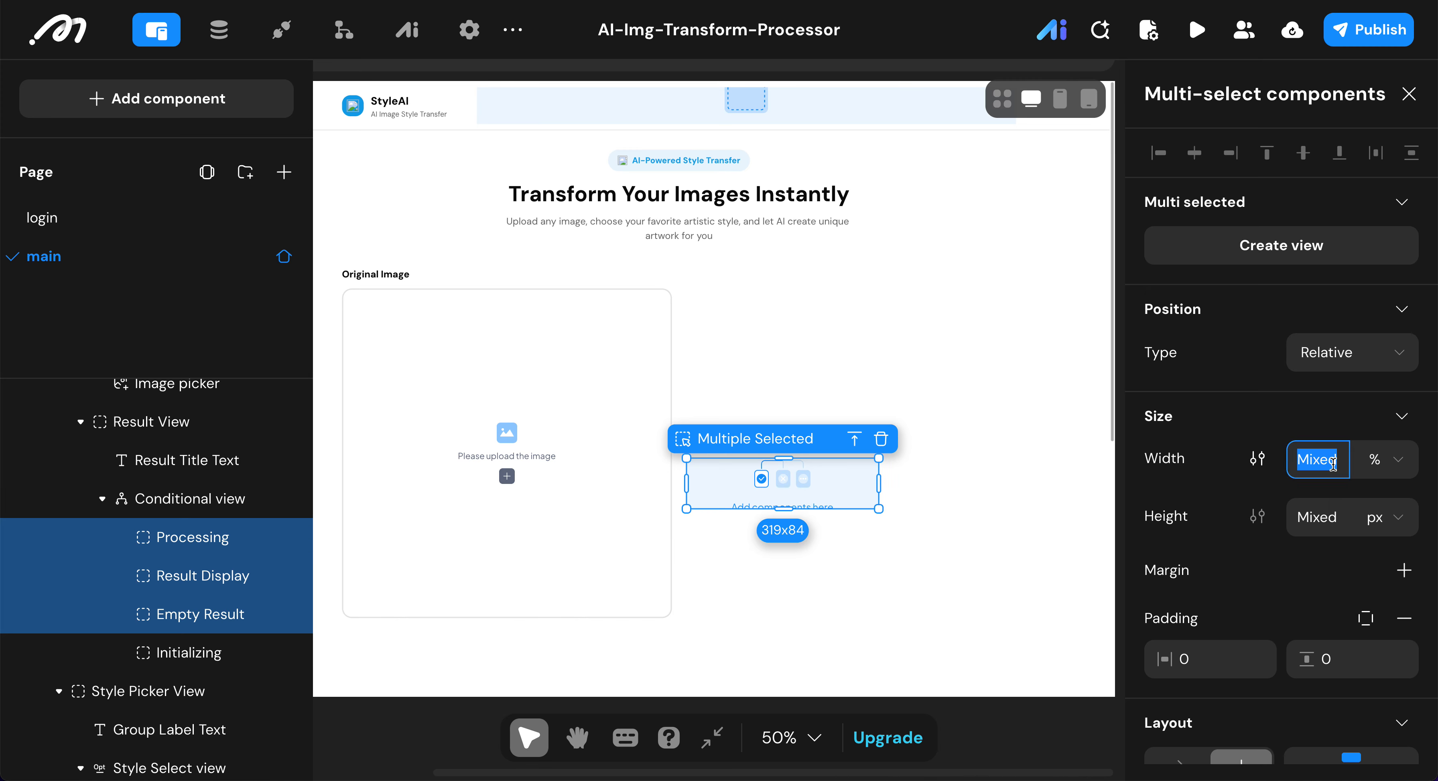
type("100")
left_click(1384, 519)
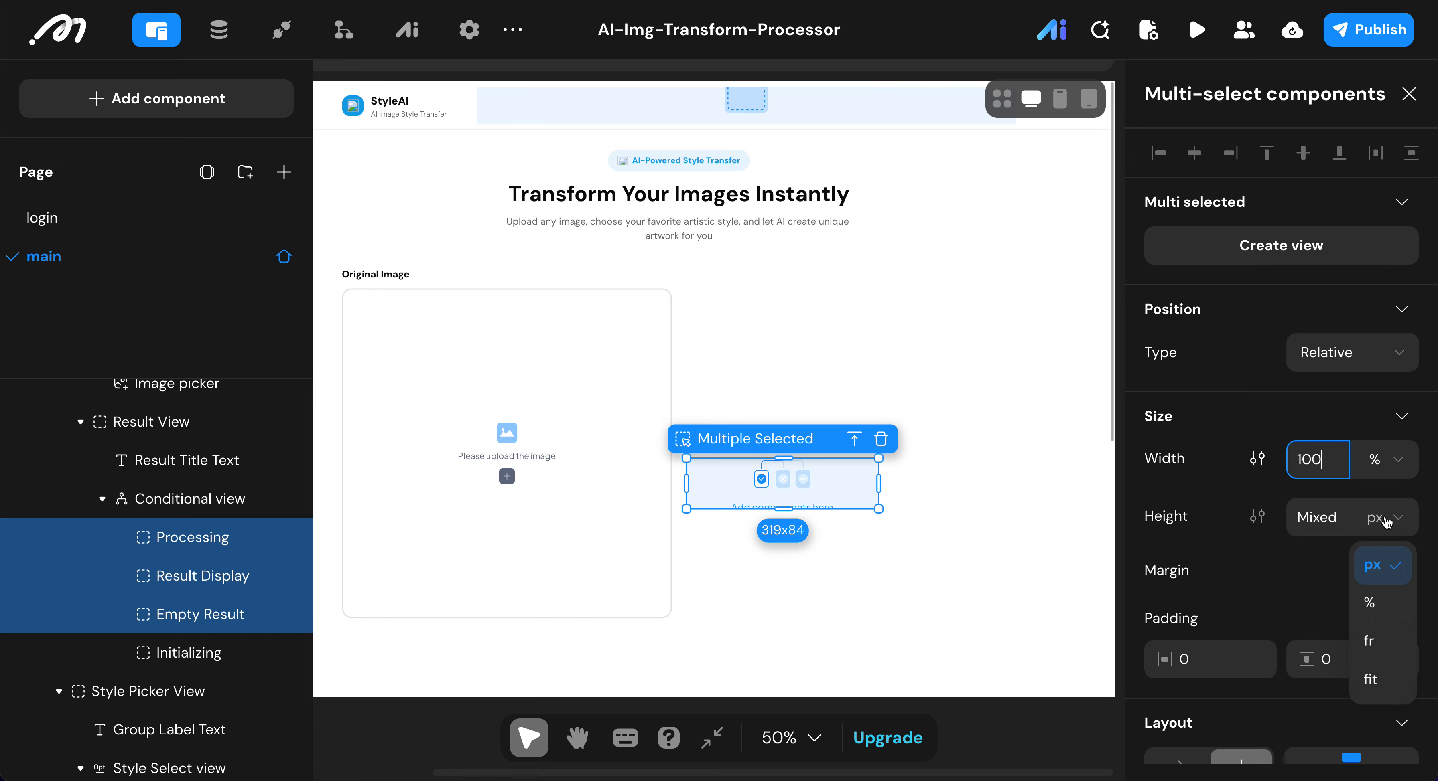
left_click(1370, 644)
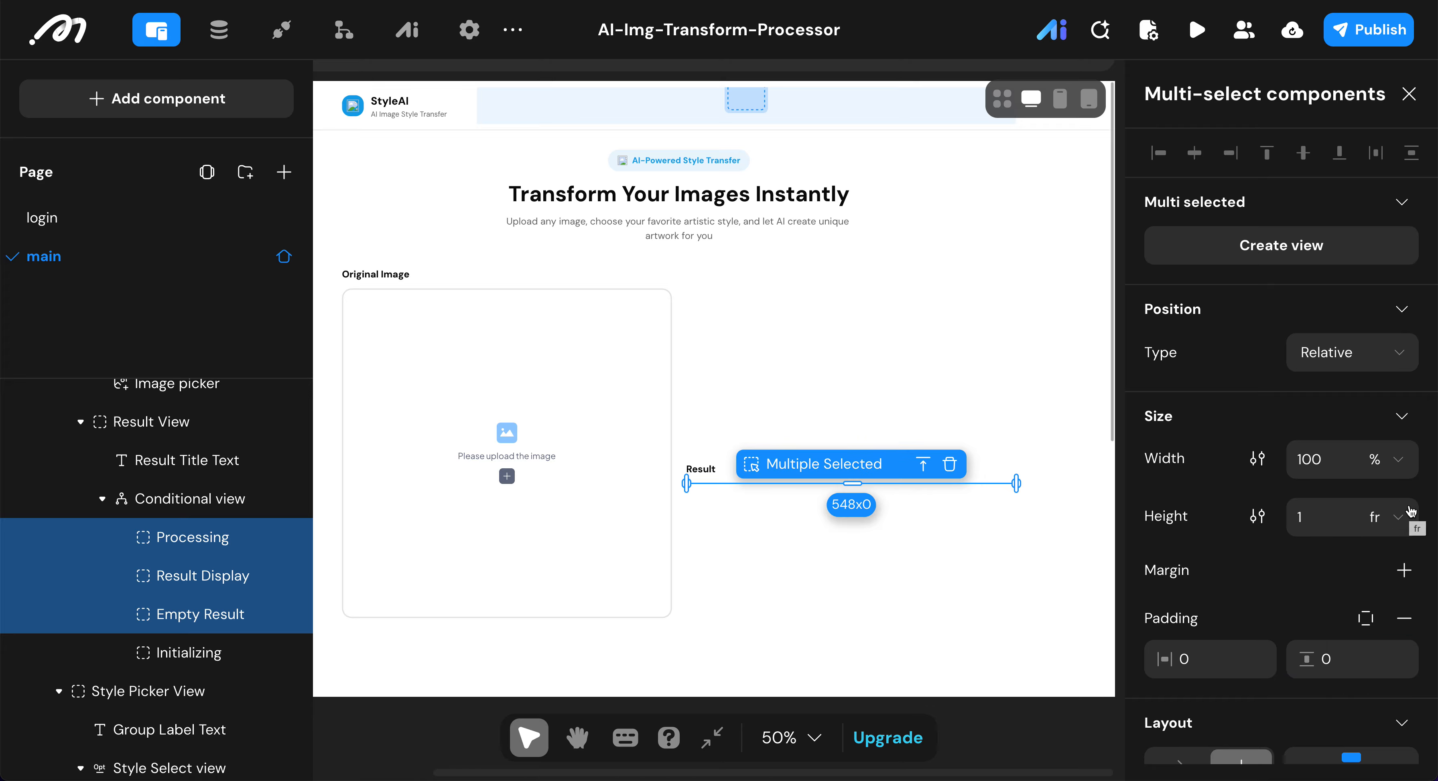
- Try pixels as the height unit of the three selected cases, then return it to fr
left_click(1400, 529)
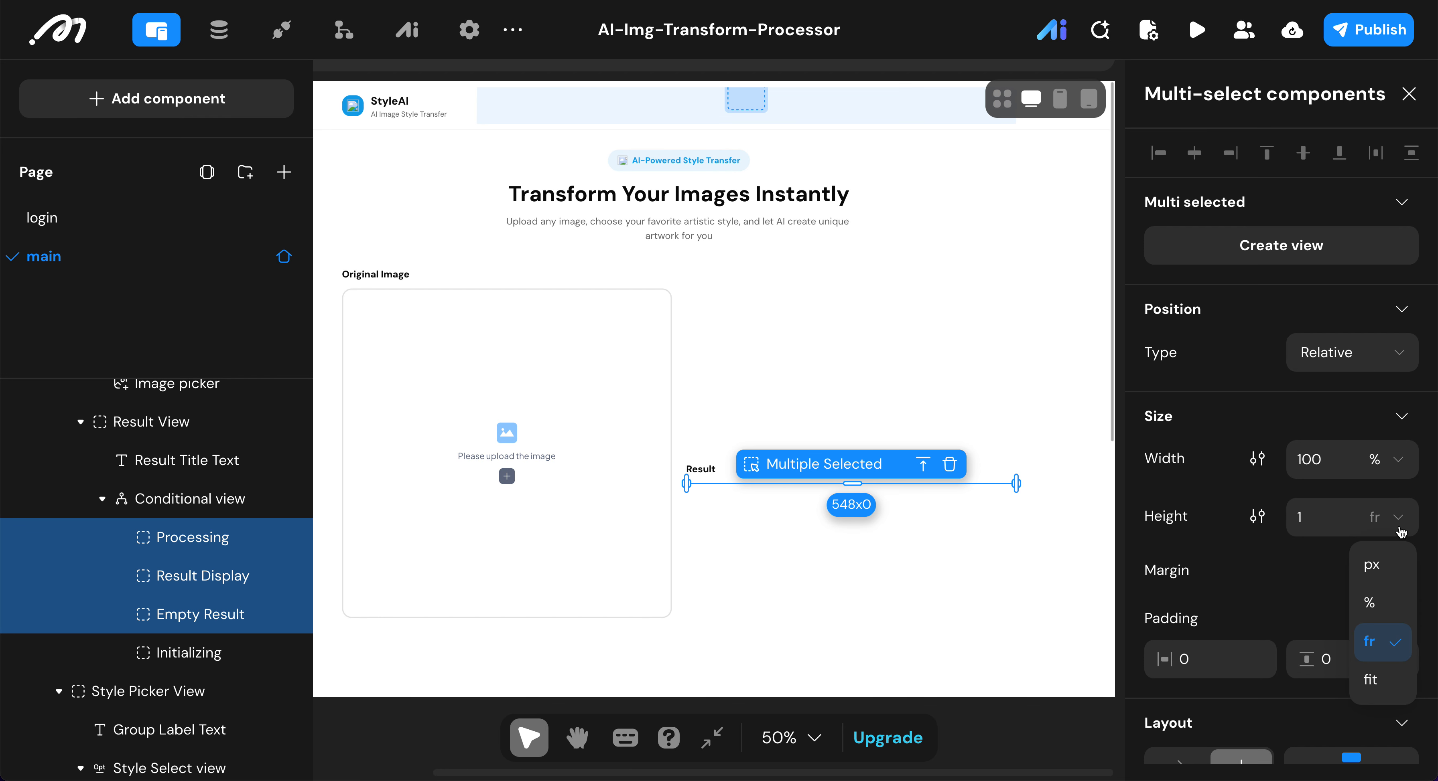
left_click(1374, 565)
left_click(1398, 522)
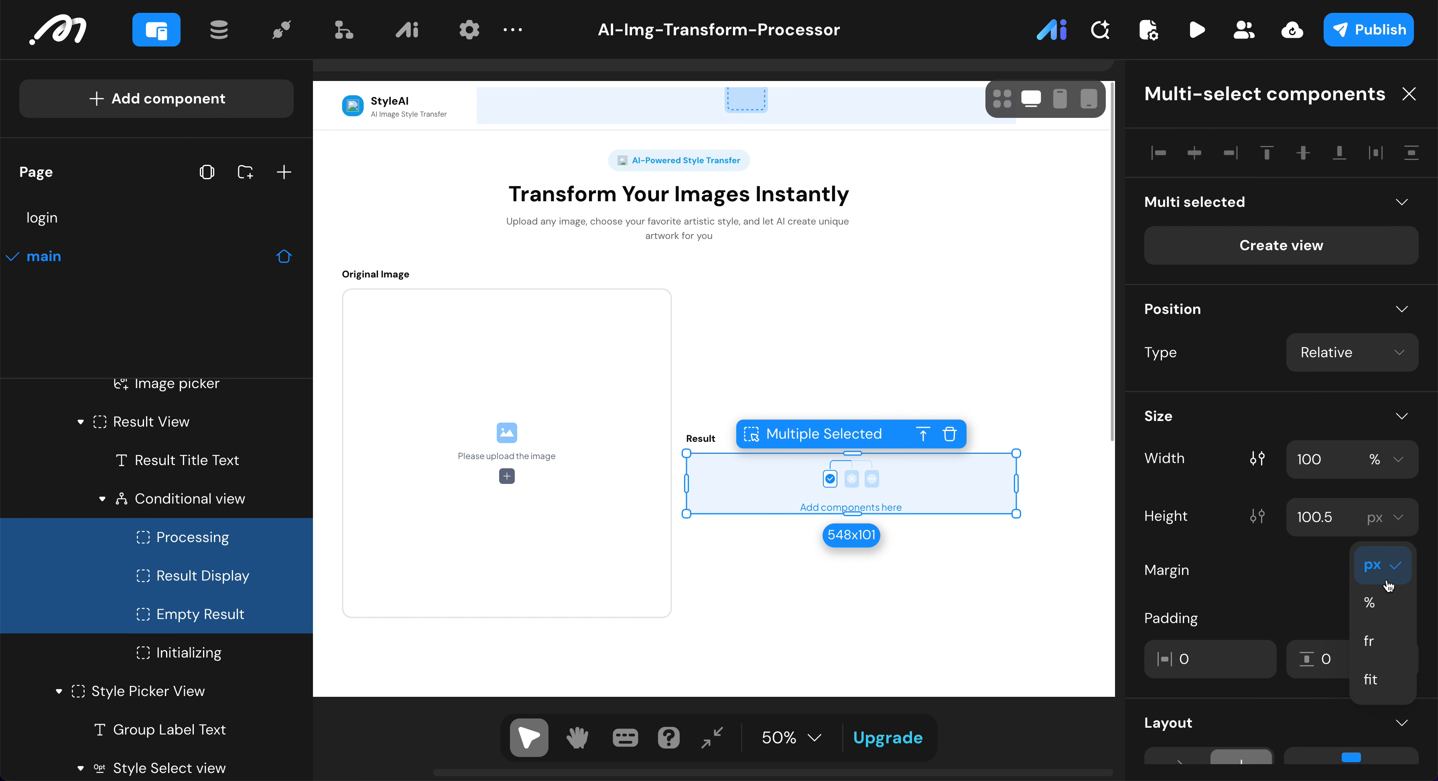
left_click(1370, 642)
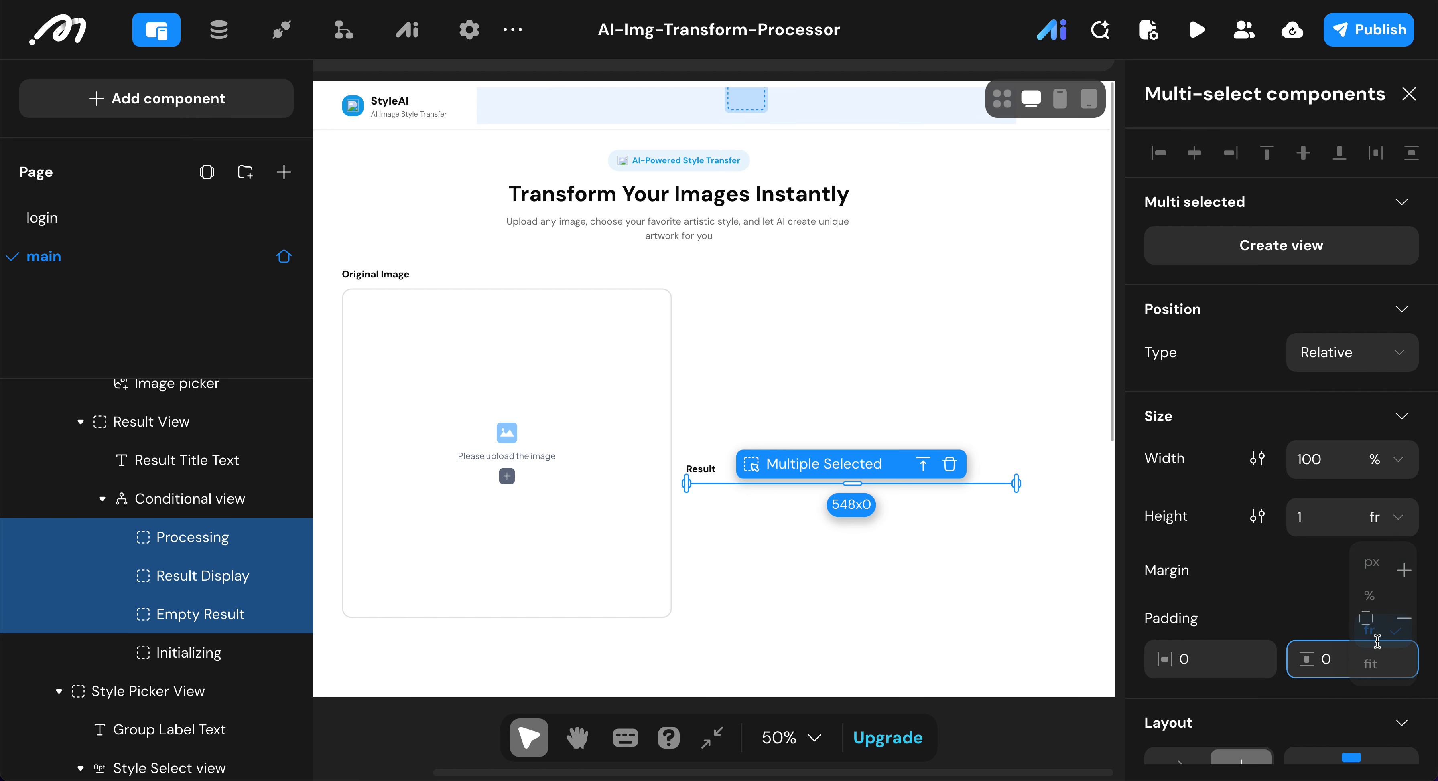
- Set the Result View's height to 100%
left_click(167, 423)
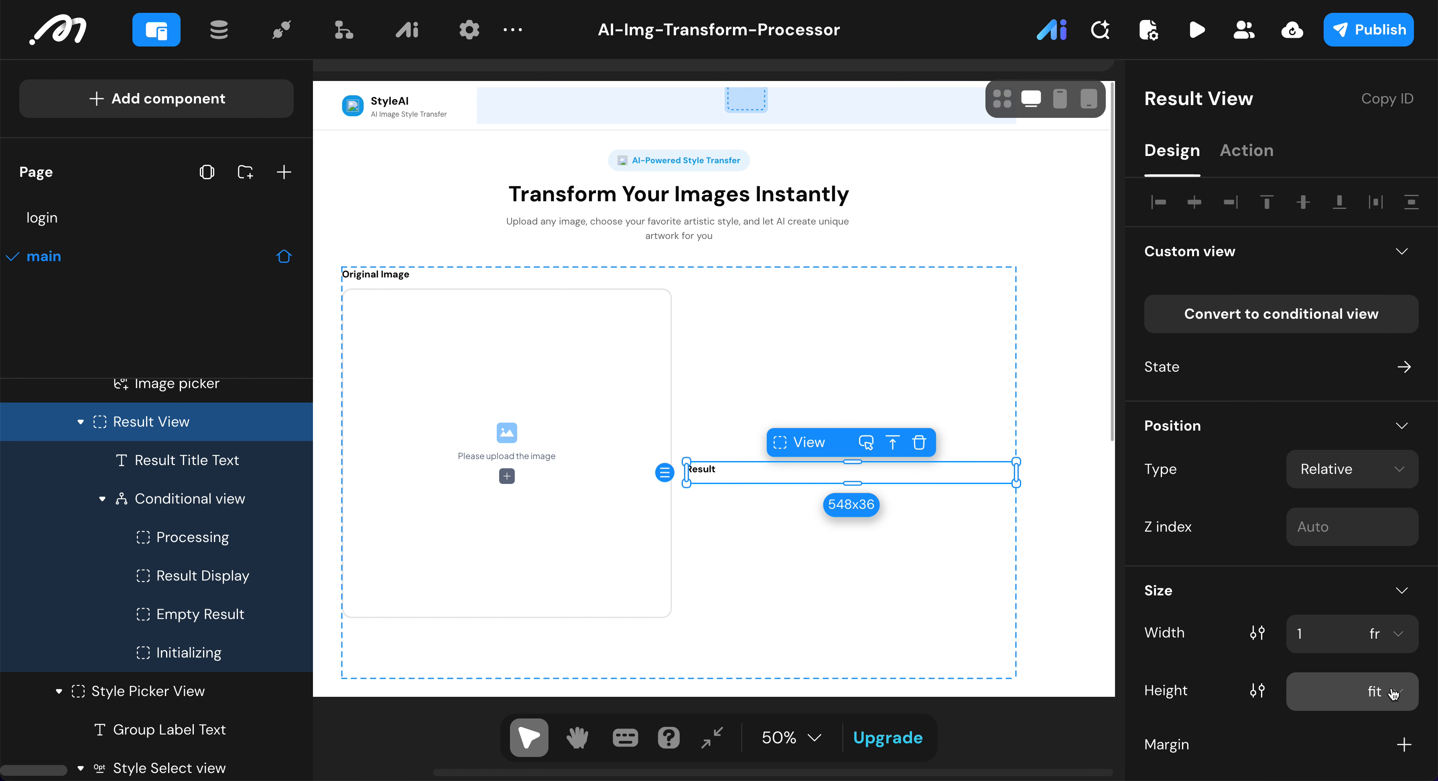
left_click(1393, 693)
left_click(1372, 605)
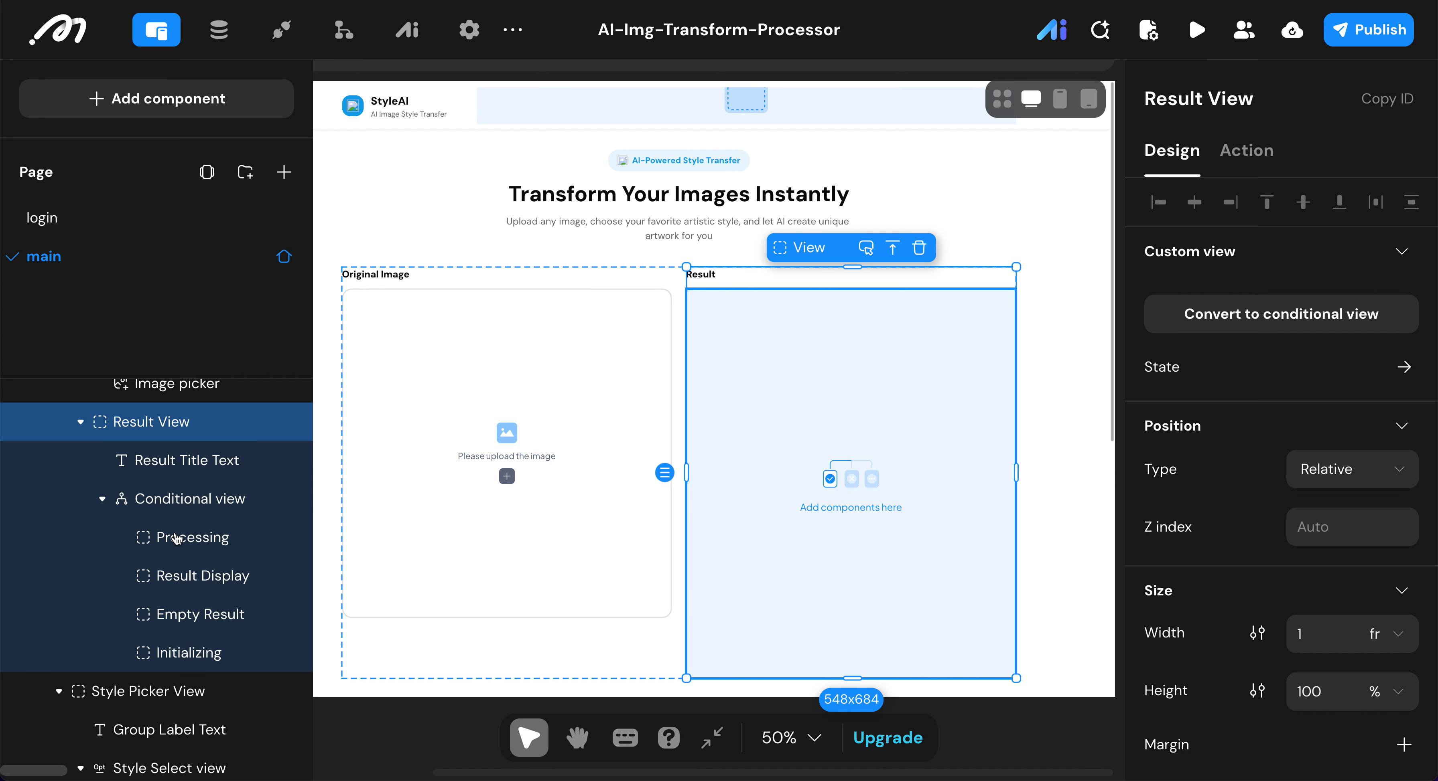
- Give the Processing, Result Display and Empty Result cases a 16 px border radius and remove their background color
left_click(187, 544)
left_click(206, 615, "shift")
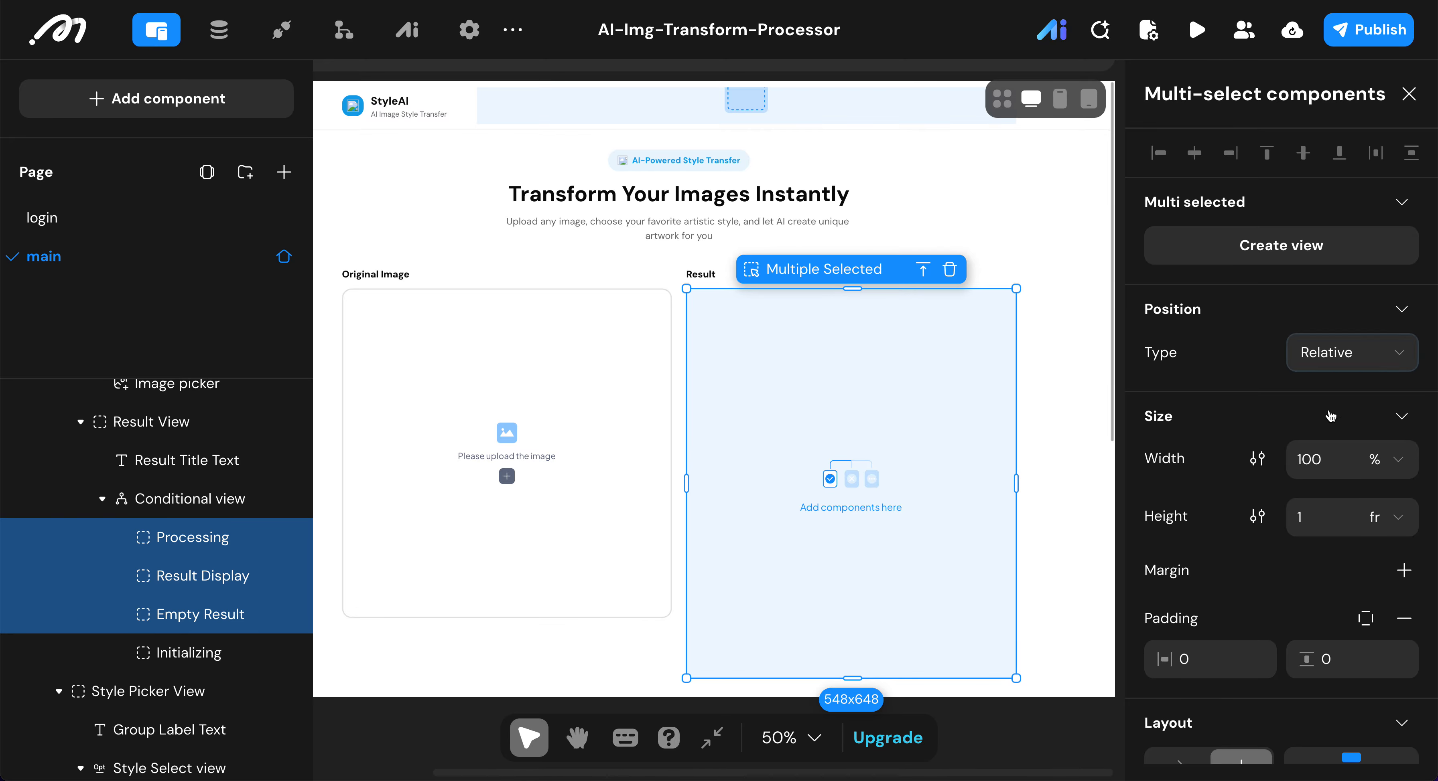
scroll(1236, 505, "down", 10)
left_click(1189, 539)
type("16")
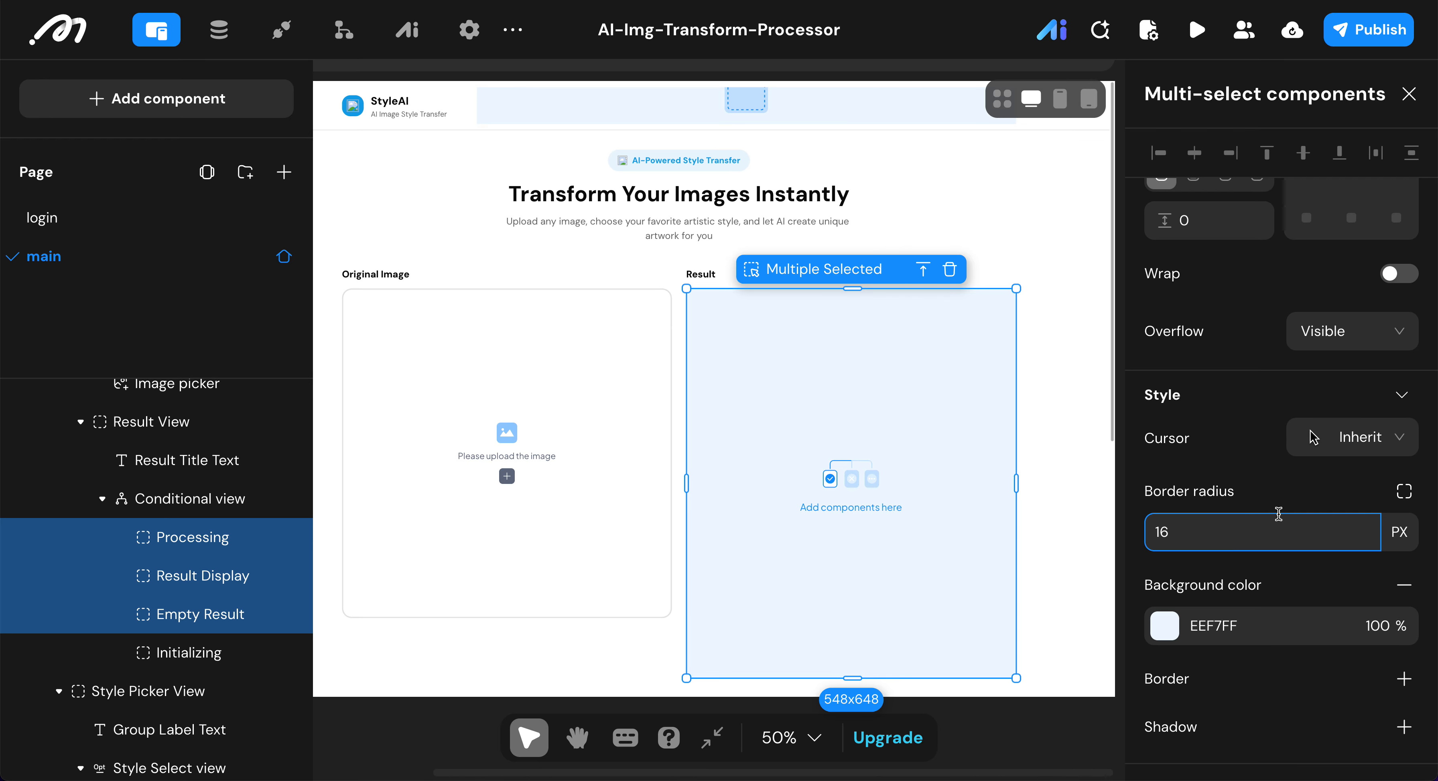
left_click(1403, 585)
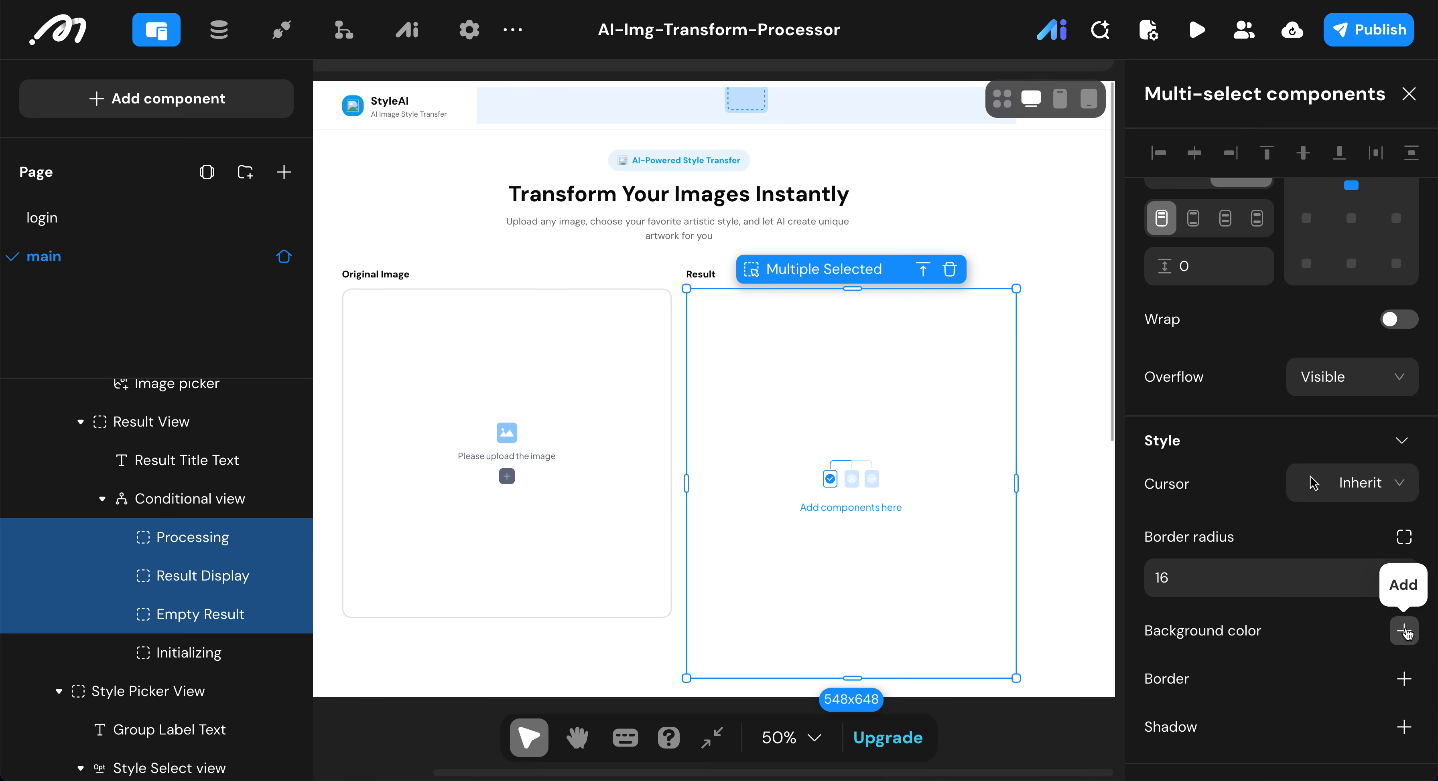
- Add a border in color E5E5E5 with width 2 to the three selected cases
left_click(1405, 679)
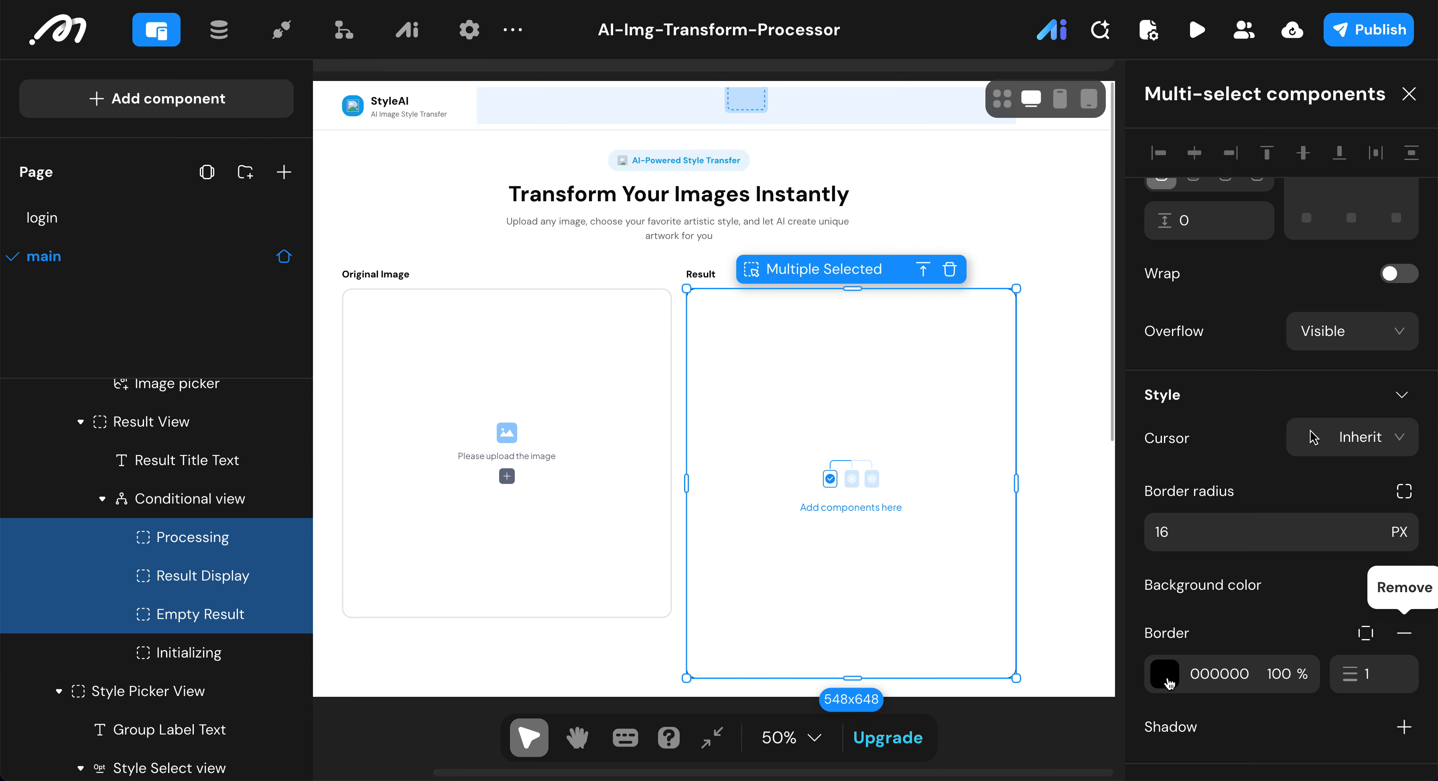
left_click(1168, 681)
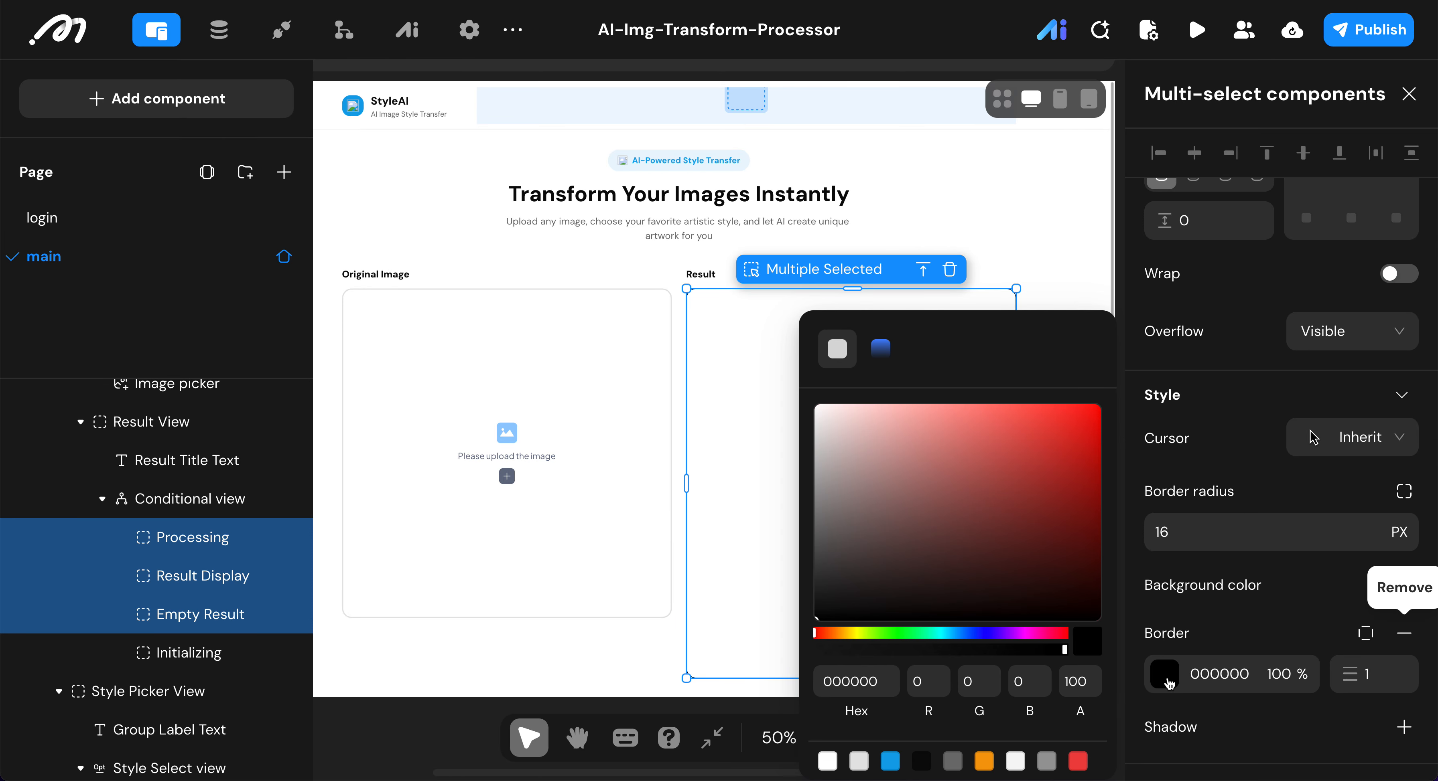
left_click(858, 760)
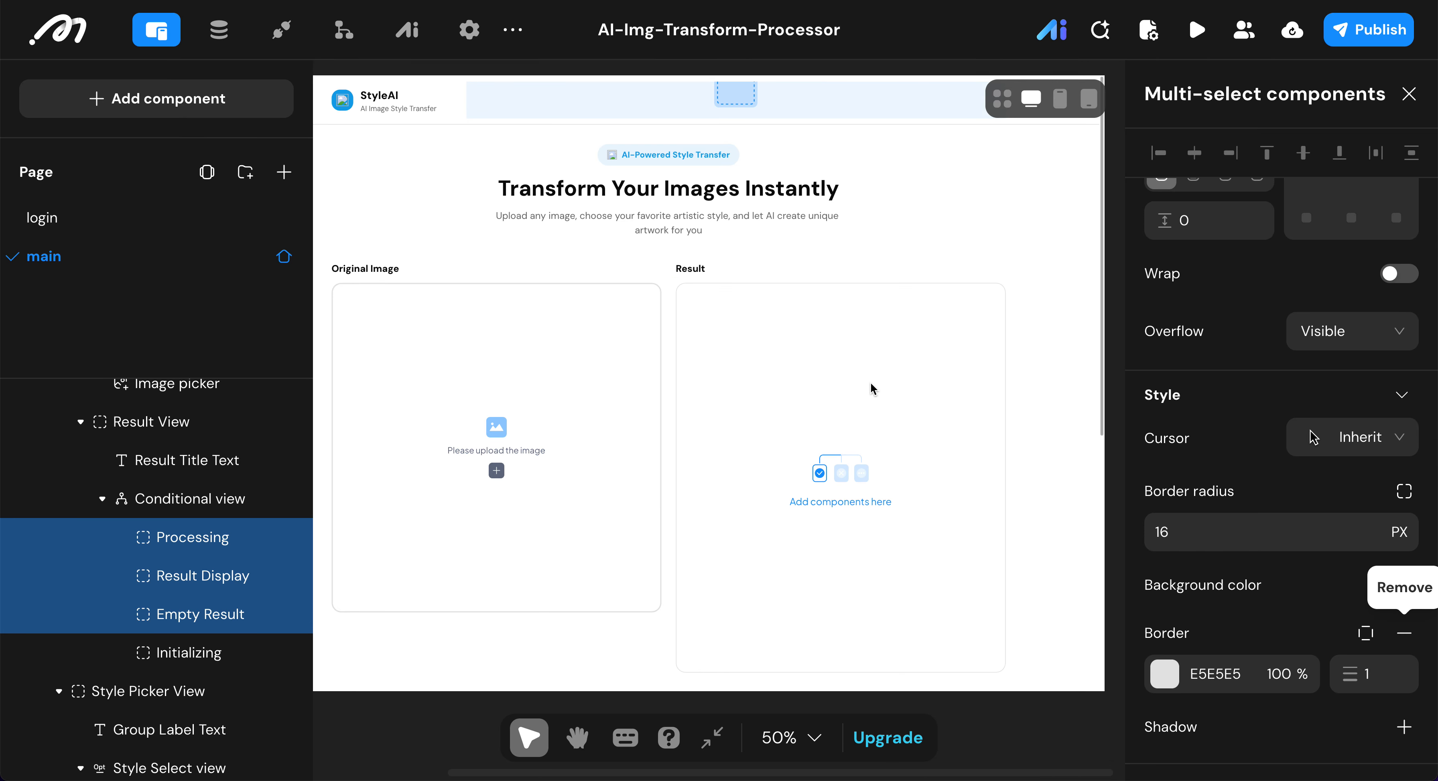
scroll(872, 388, "down", 3)
scroll(873, 388, "right", 4)
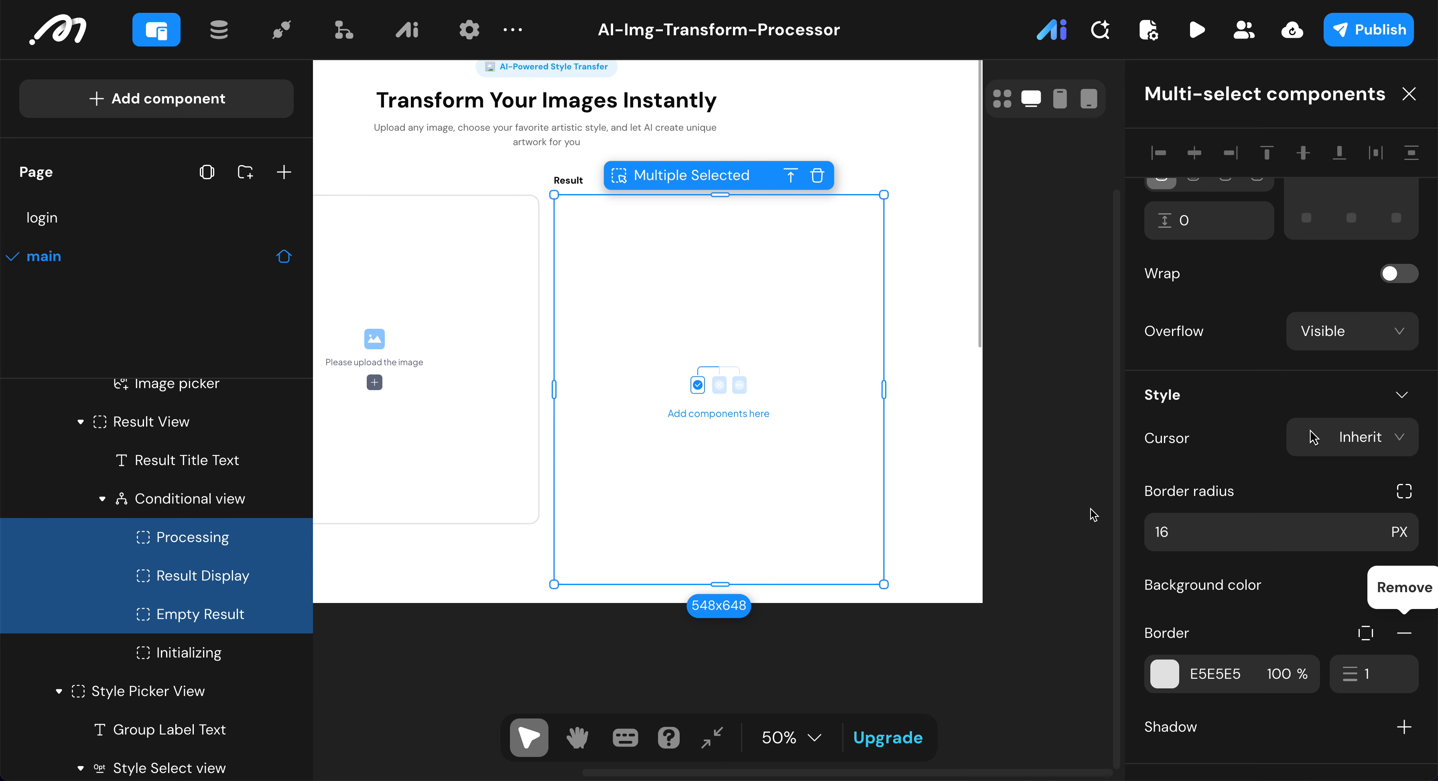
left_click(1364, 672)
type("2")
key("Return")
- Add an Image component to the conditional view's Processing case
left_click(211, 538)
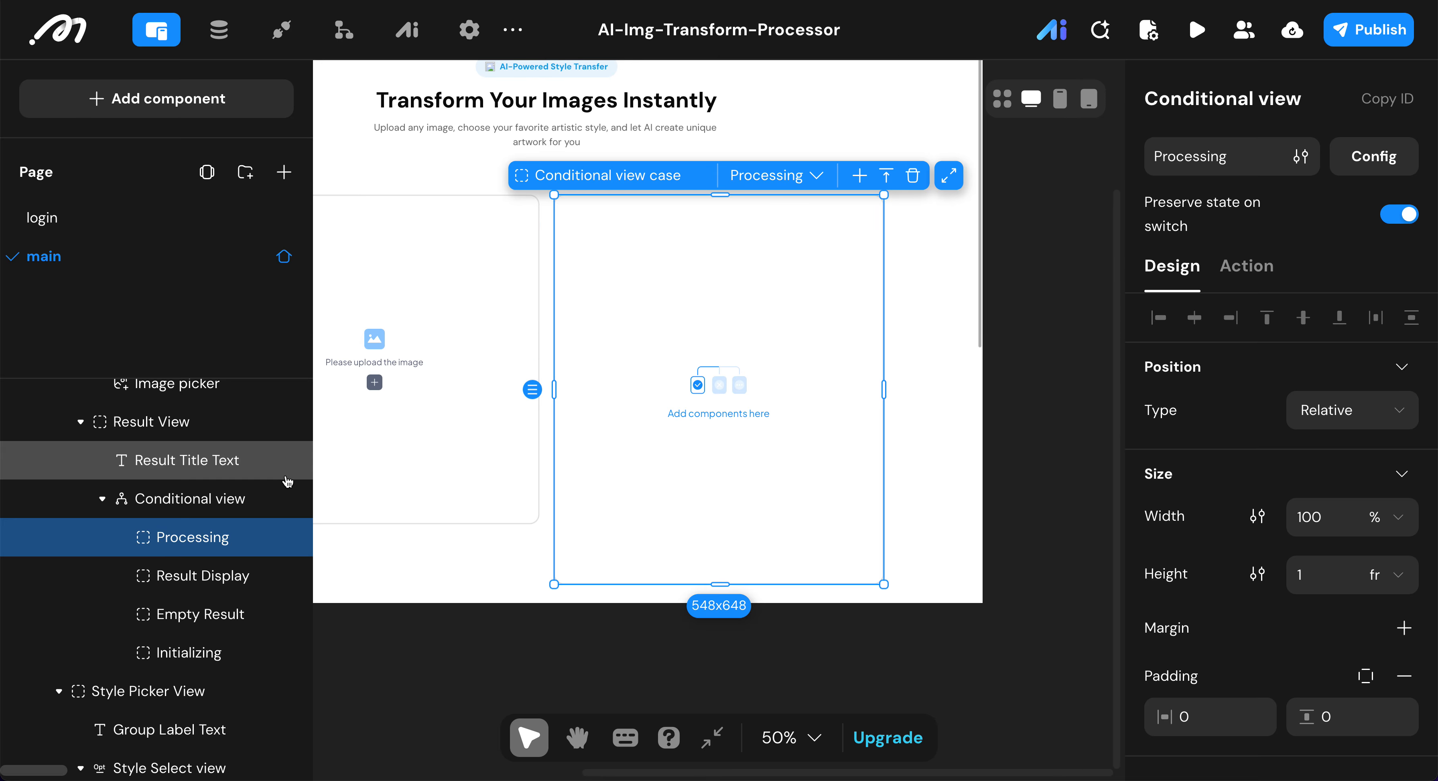
left_click(173, 101)
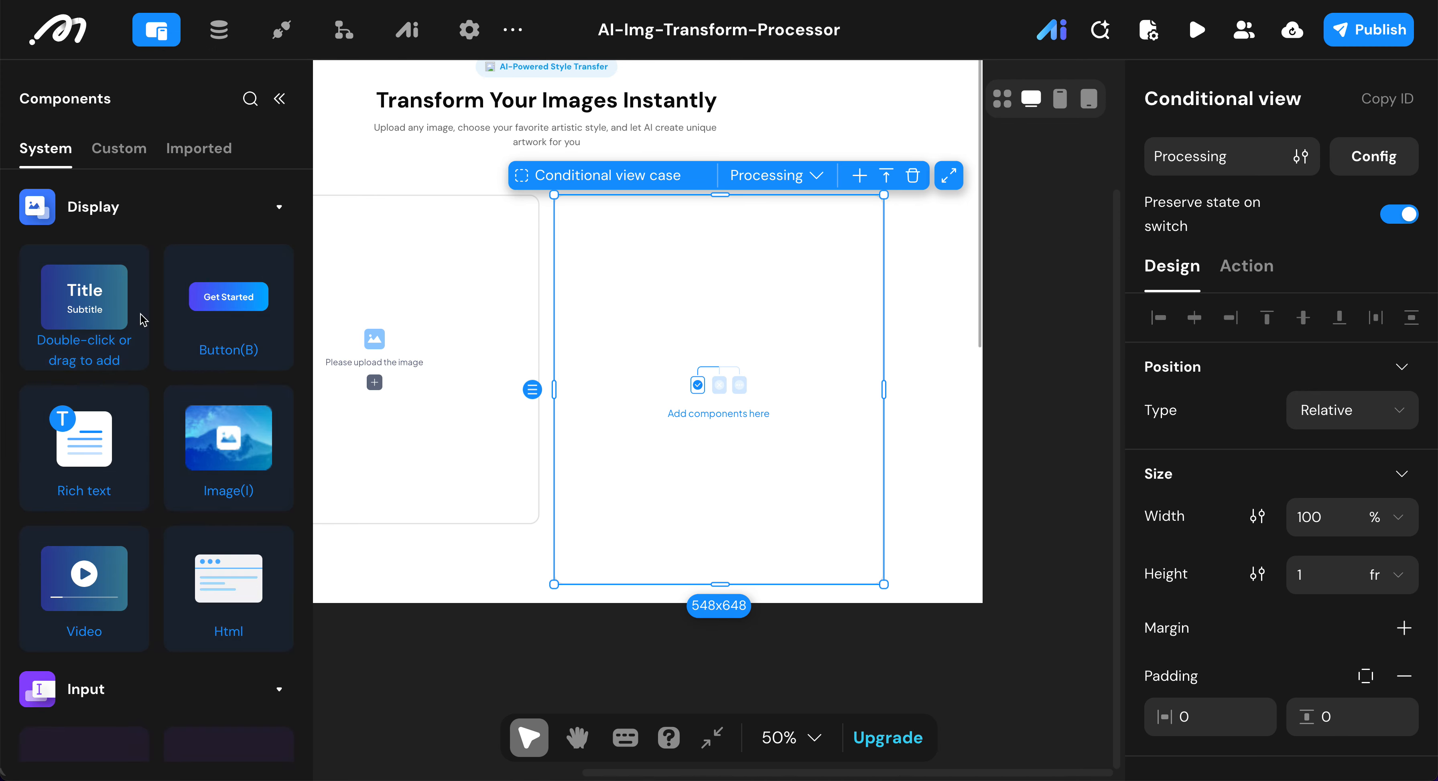
scroll(142, 319, "down", 5)
scroll(142, 319, "down", 5)
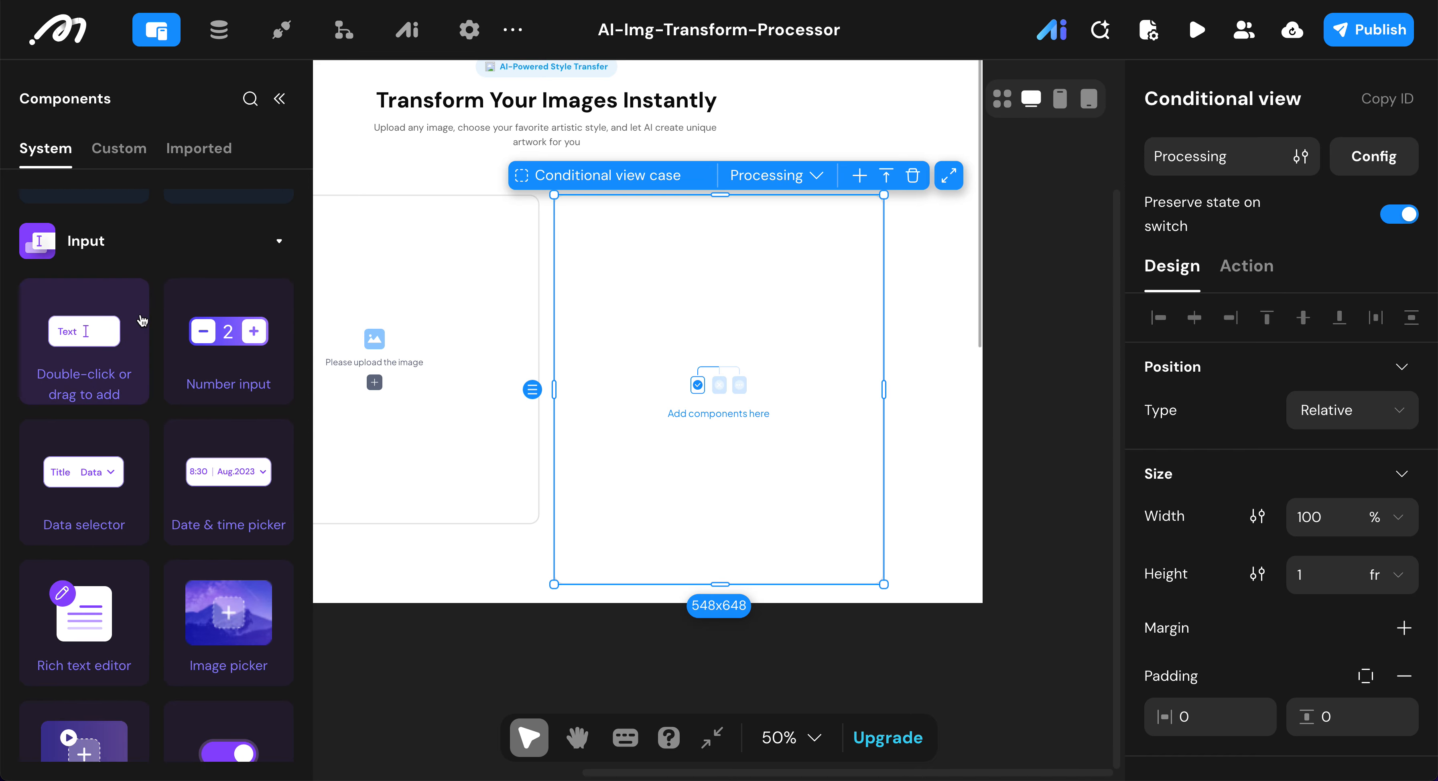
scroll(143, 320, "up", 10)
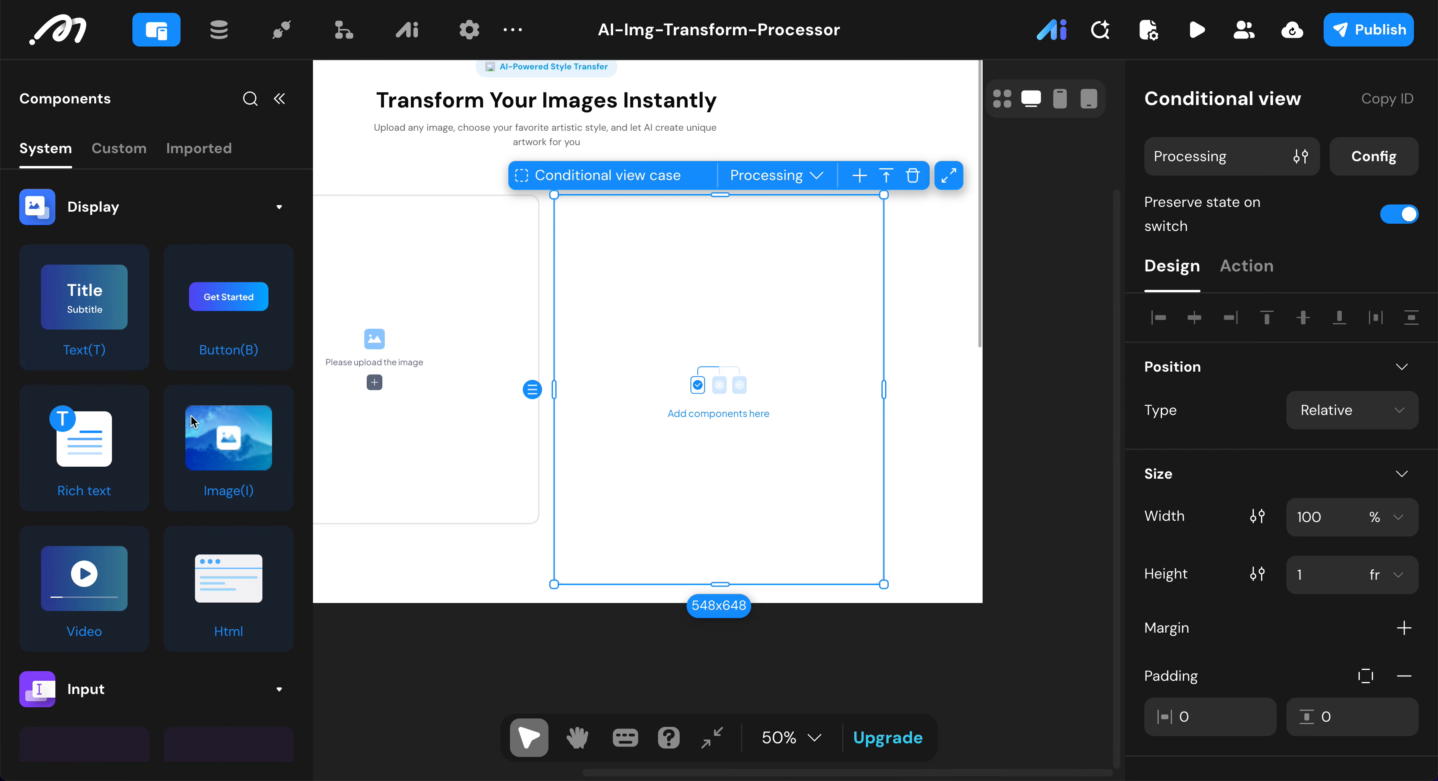
left_click_drag(233, 443, 696, 446)
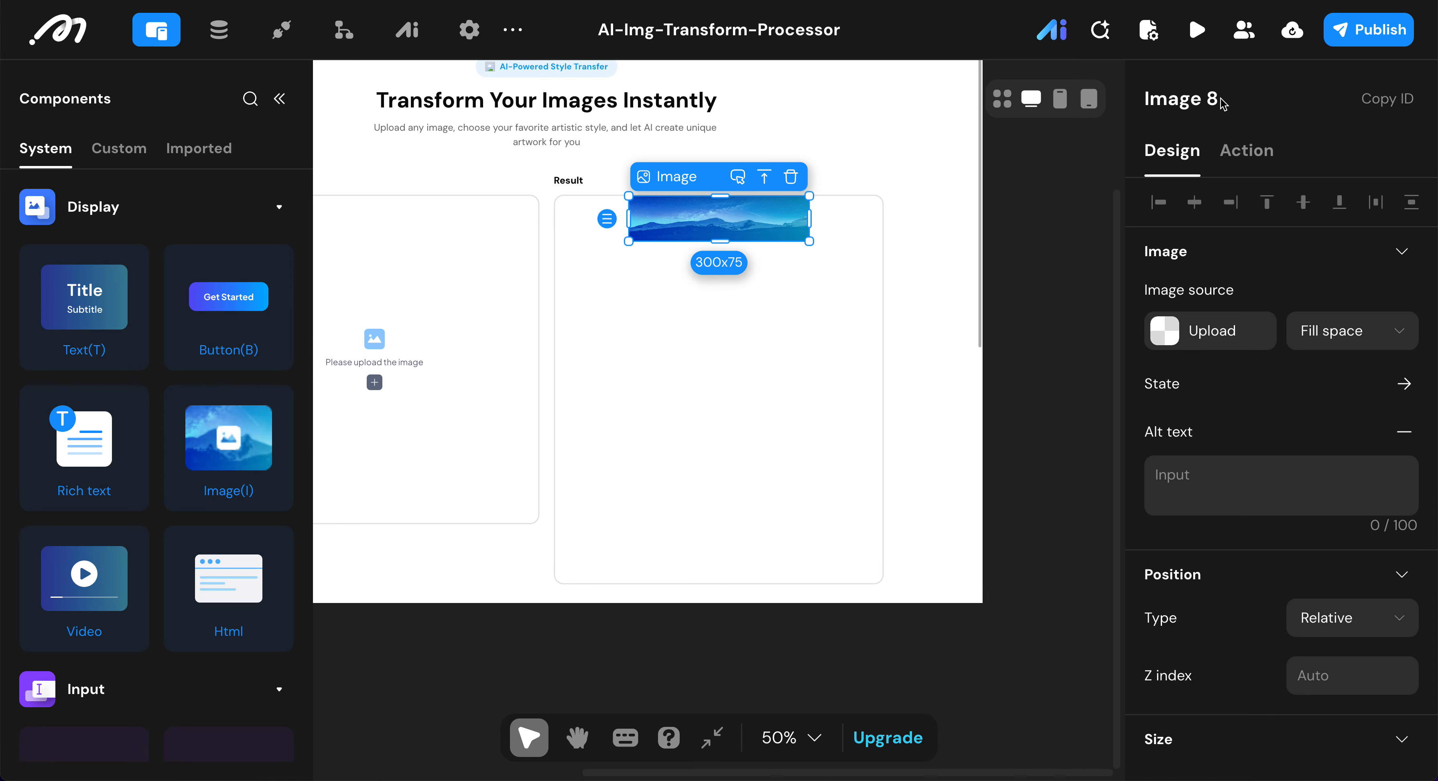
- Rename the new image component in the Processing case as Image
left_click(1247, 98)
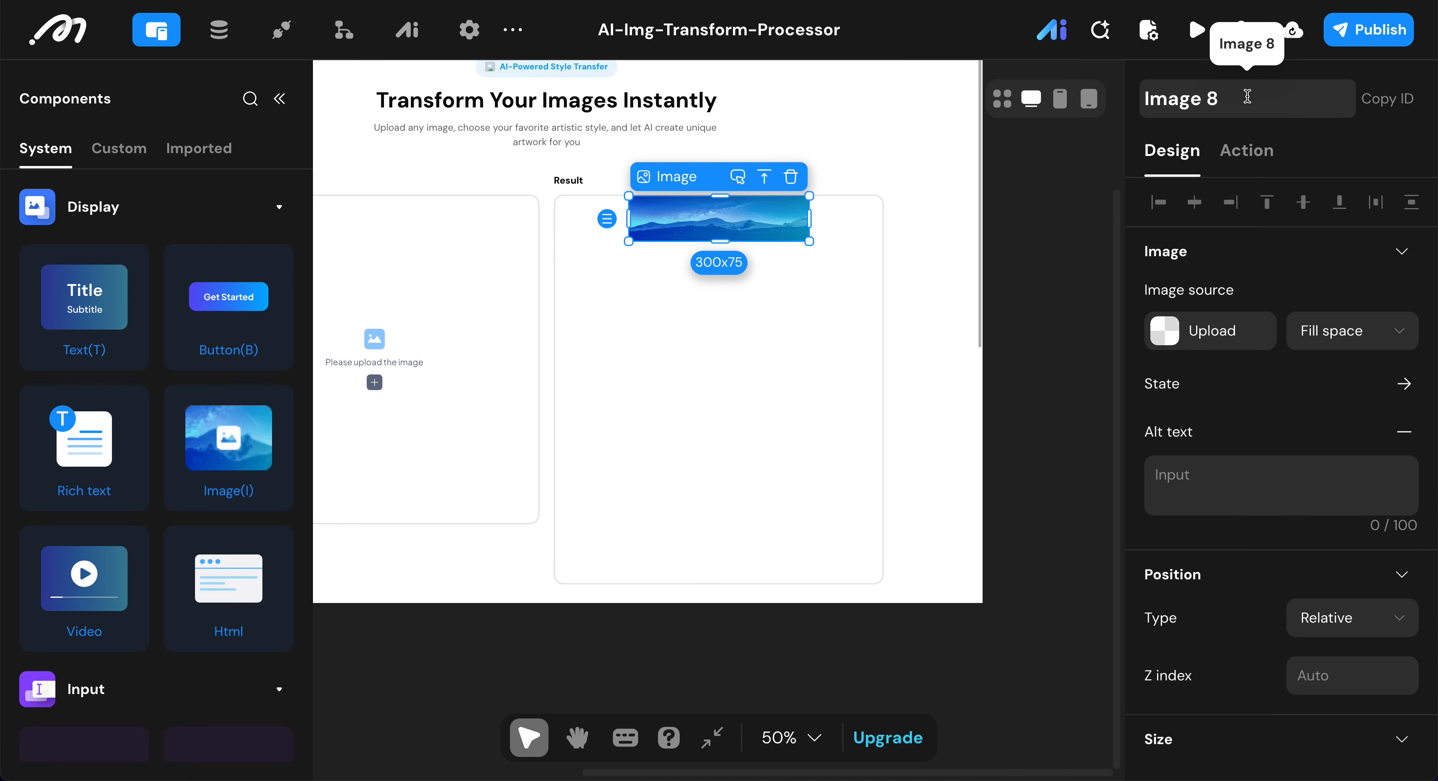
key("BackSpace")
key("BackSpace")
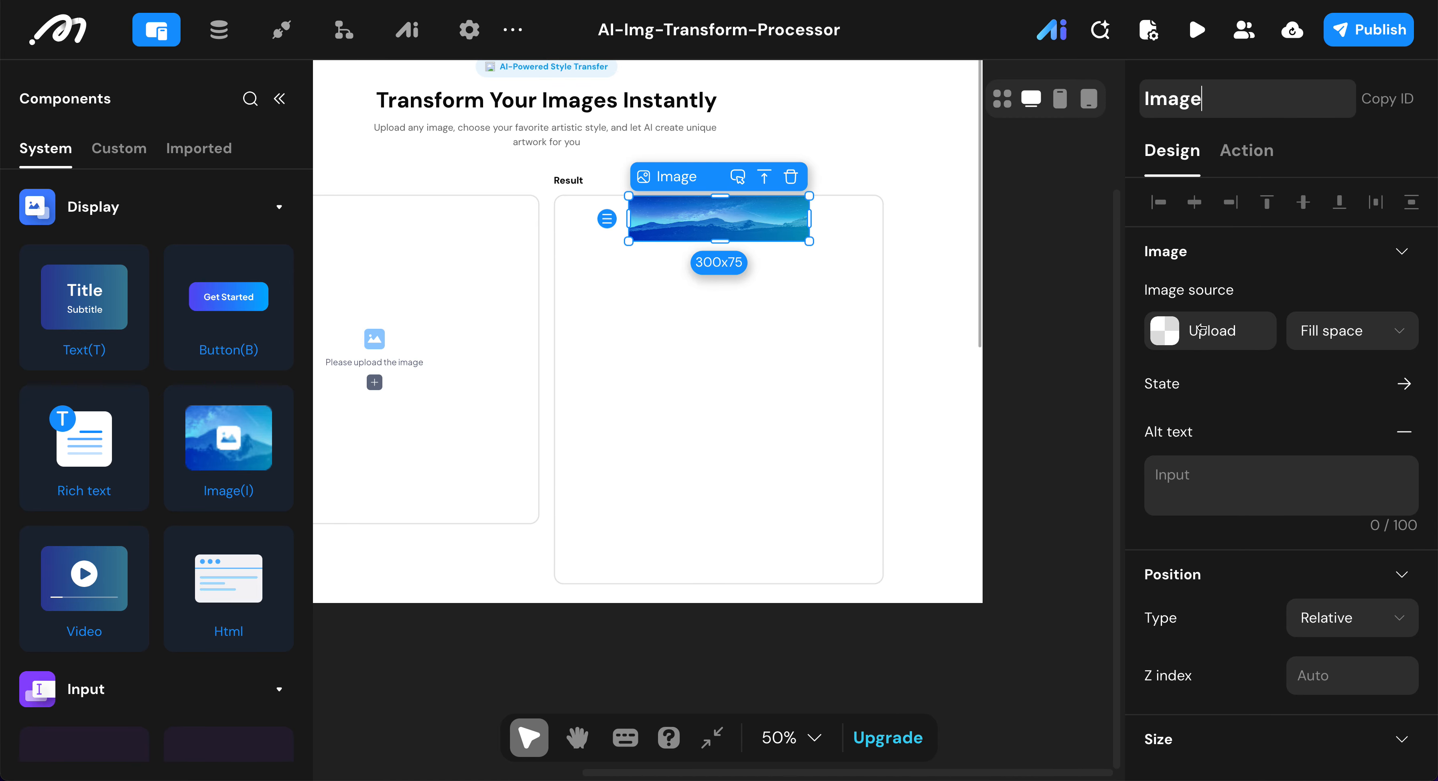
key("Return")
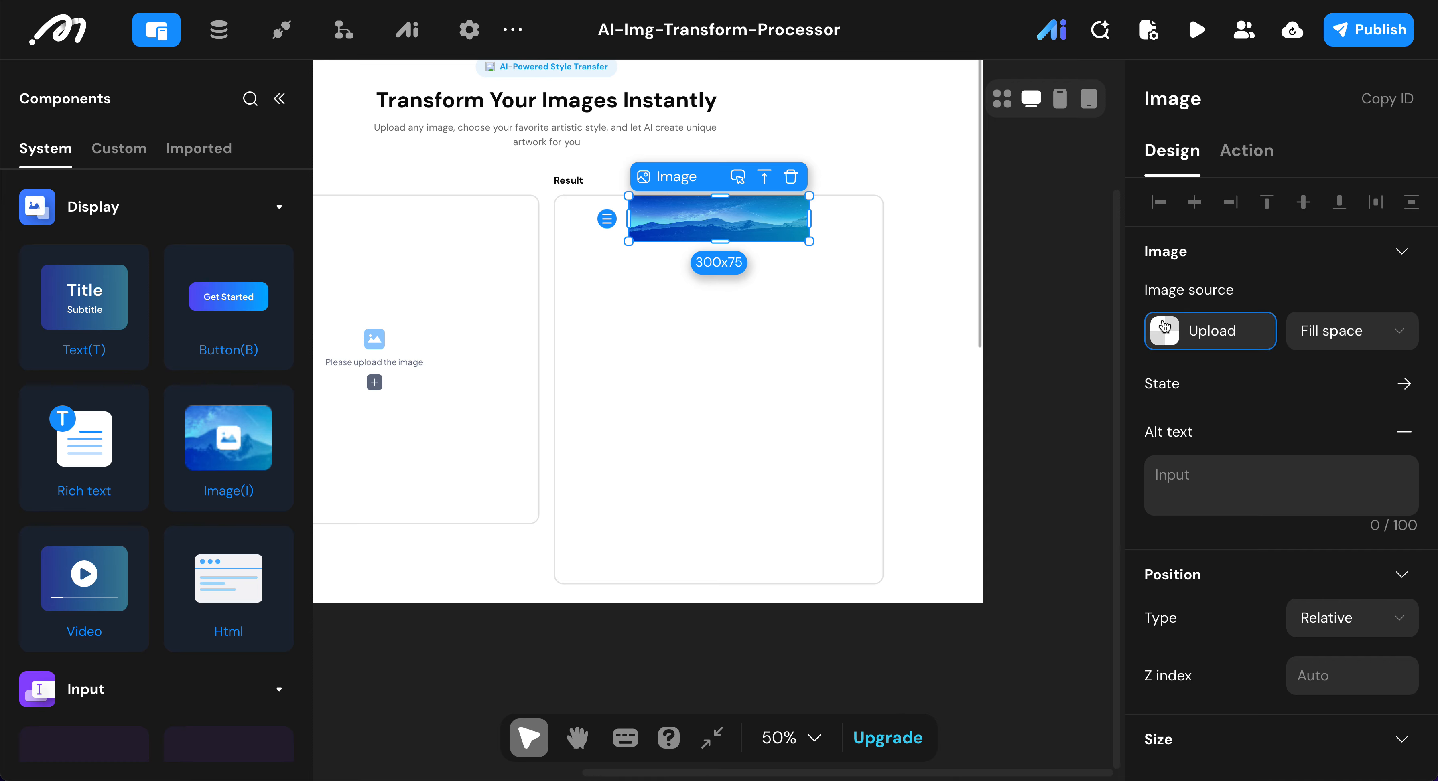
- Bind the Processing case image's source to the Image picker input
left_click(1161, 334)
left_click(891, 244)
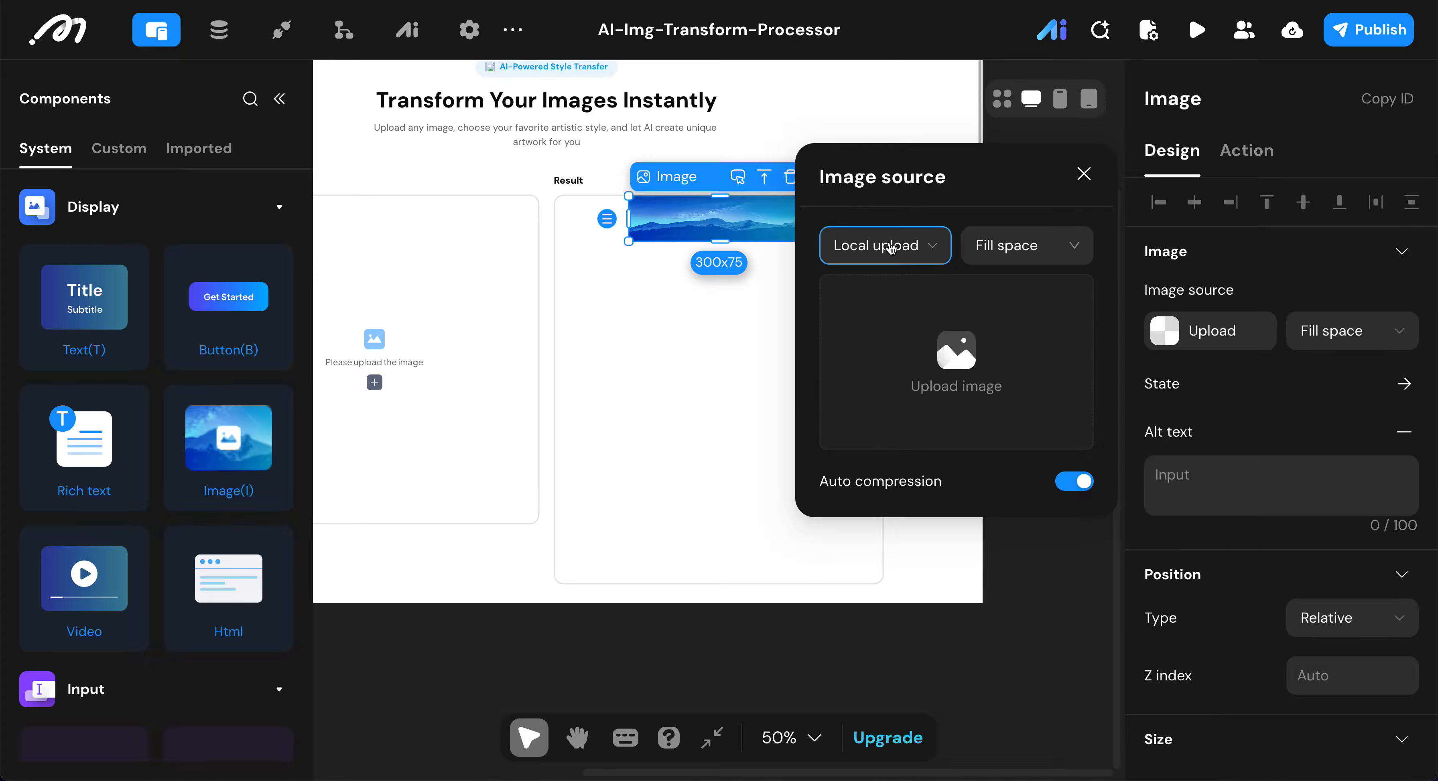
key("Return")
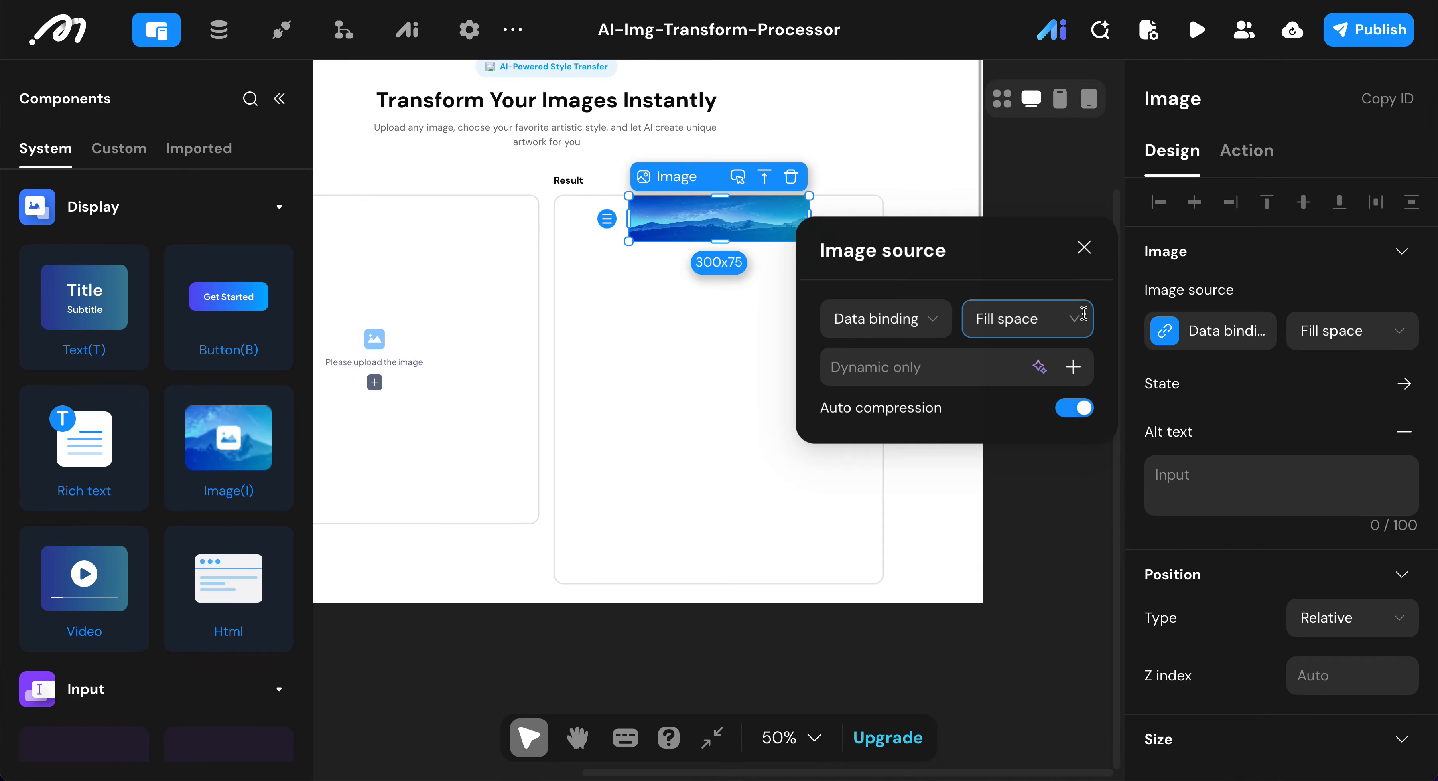
left_click(1072, 367)
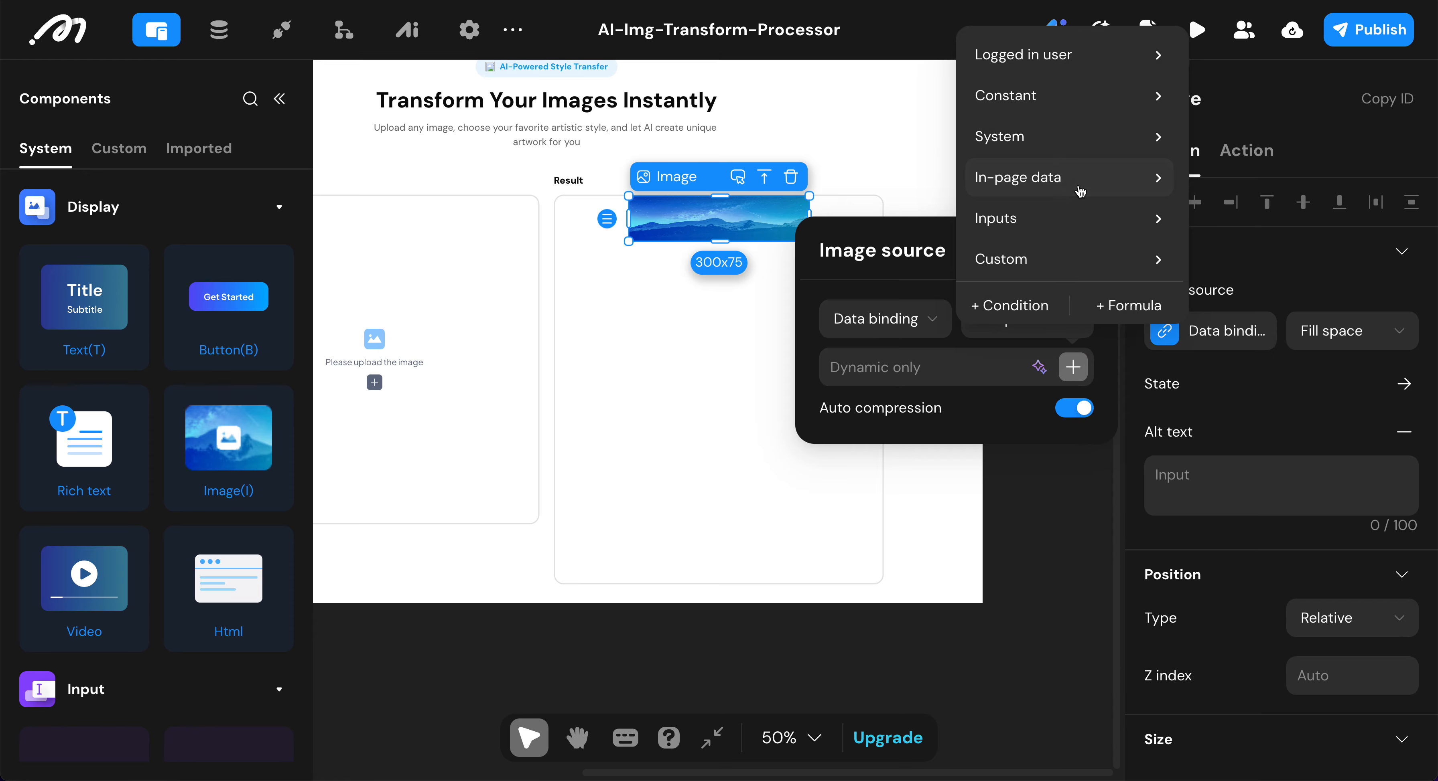
mouse_move(1066, 231)
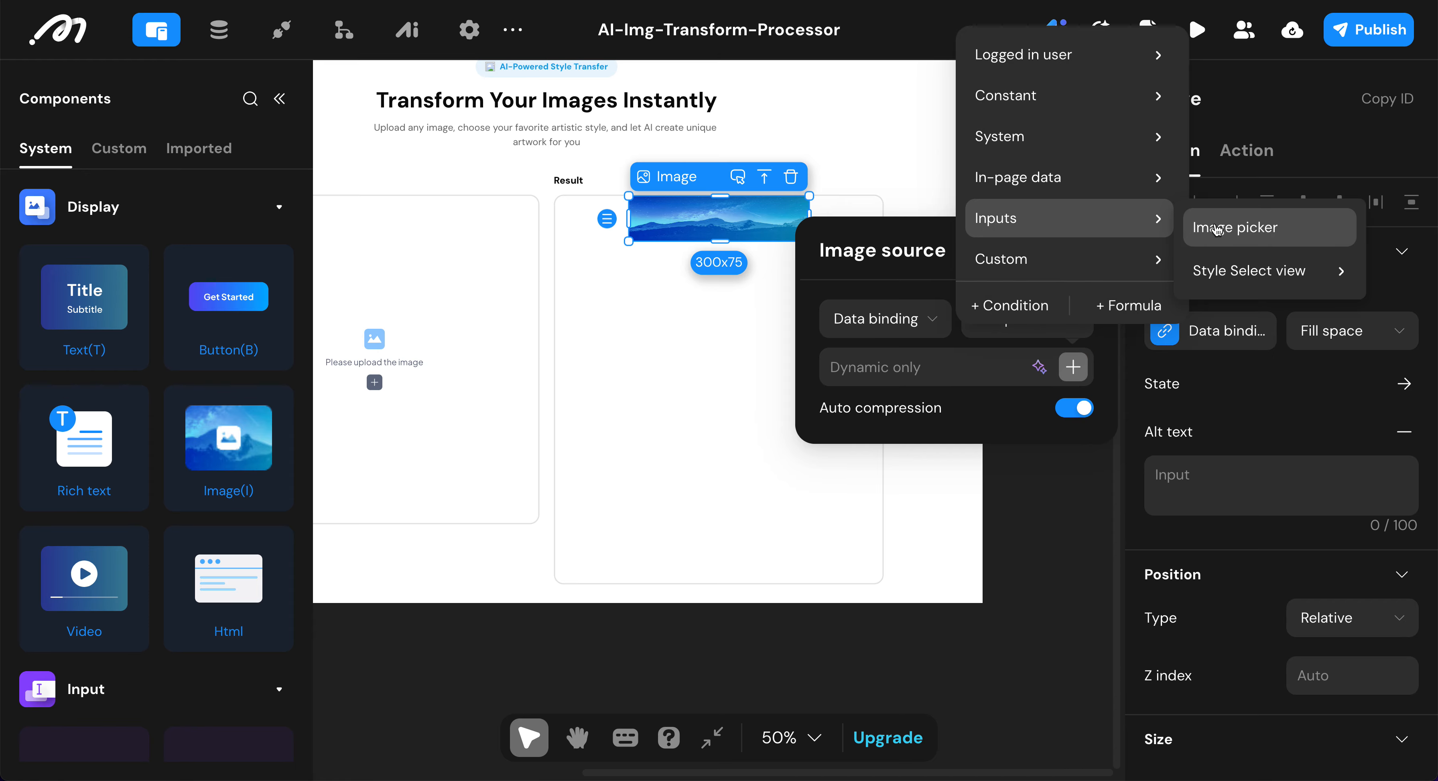
left_click(1236, 226)
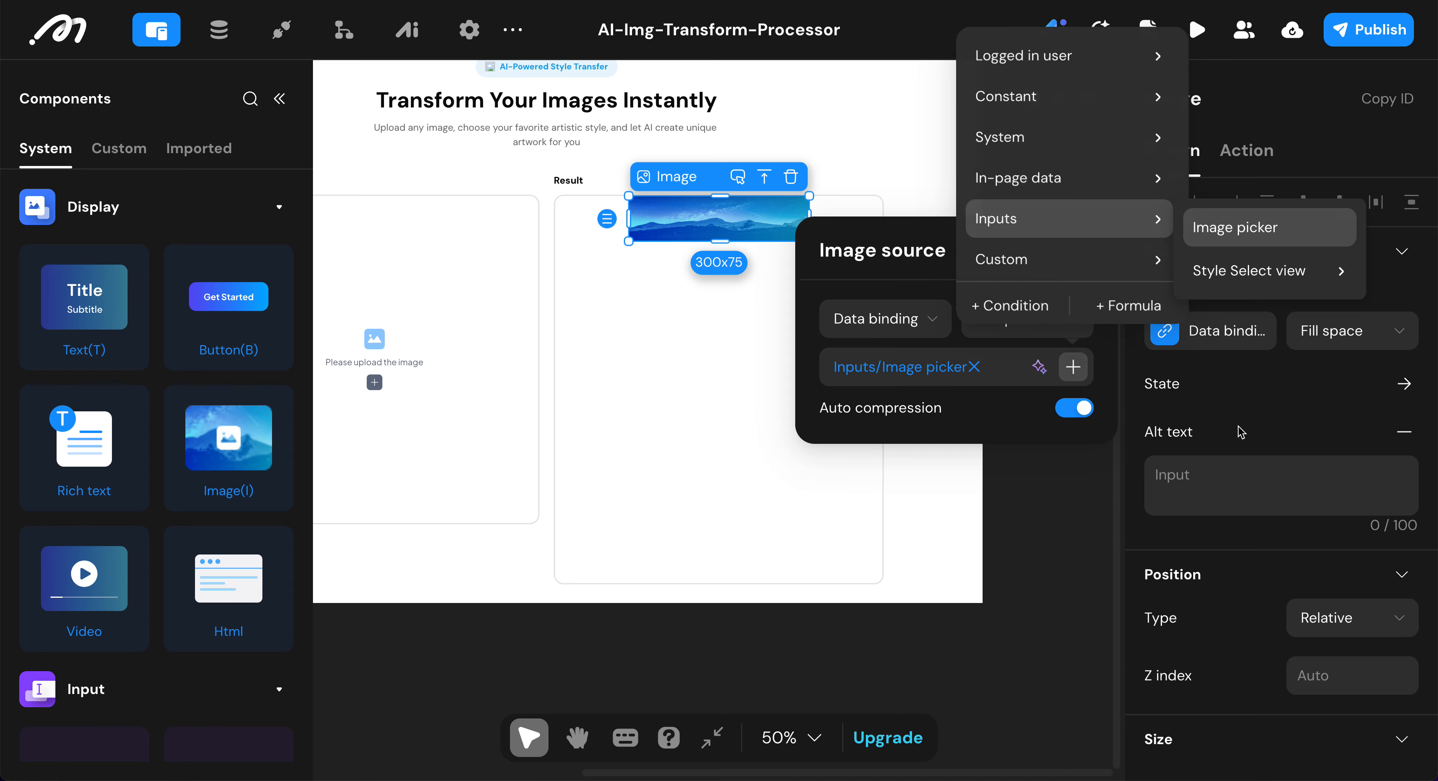
- Set the Processing case image's width and height to 100%
scroll(1235, 439, "down", 5)
scroll(1240, 442, "down", 1)
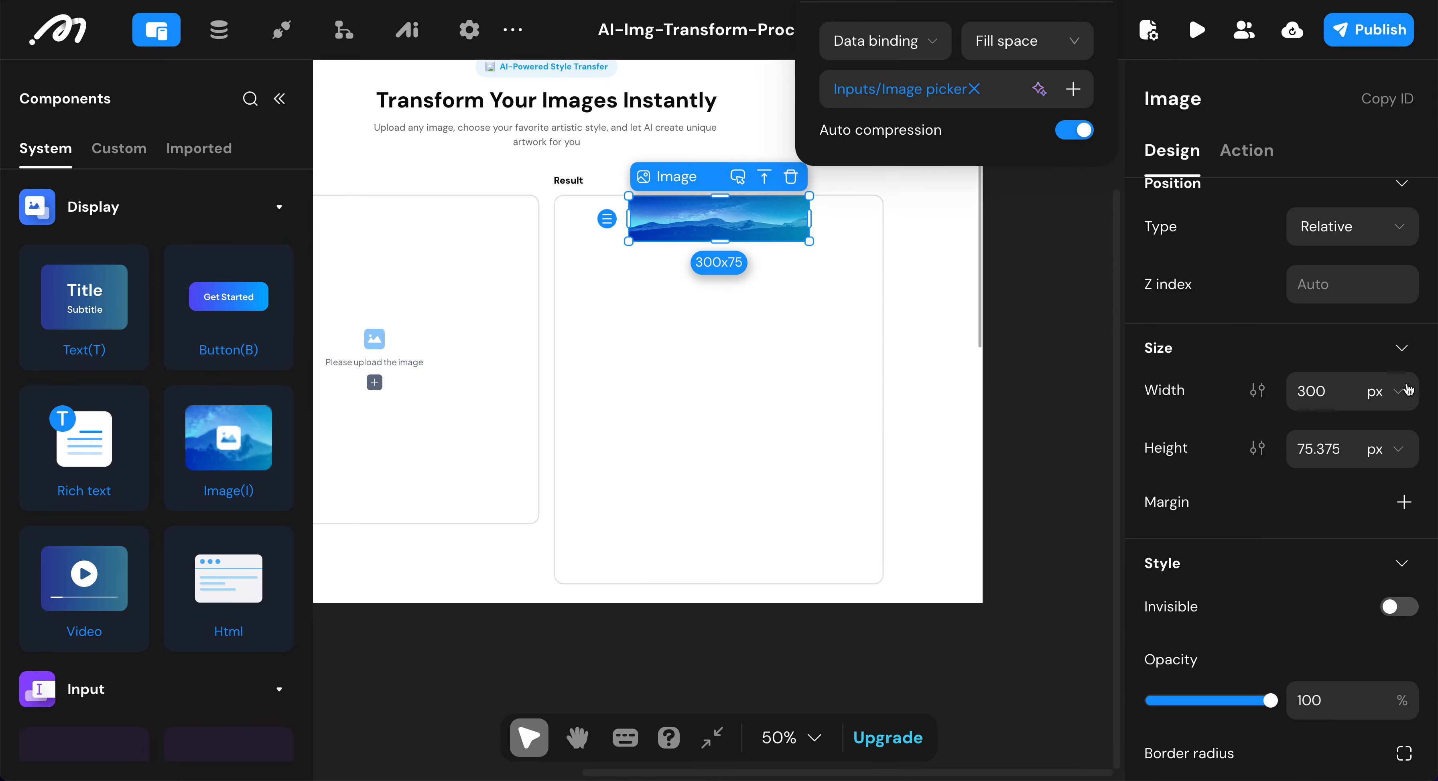
left_click(1386, 397)
left_click(1371, 475)
left_click(1329, 395)
double_click(1329, 395)
type("100")
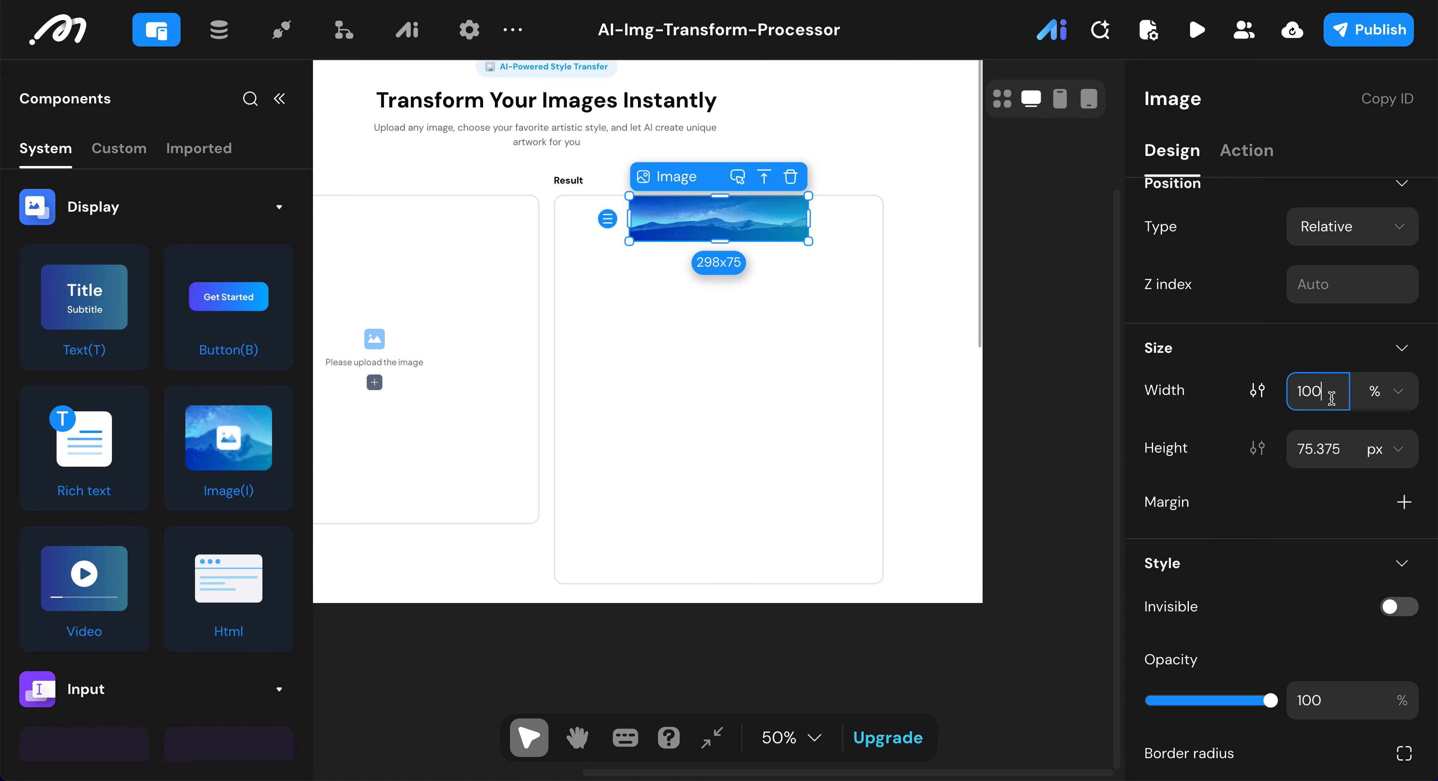
left_click(1390, 451)
left_click(1372, 529)
double_click(1324, 450)
type("100")
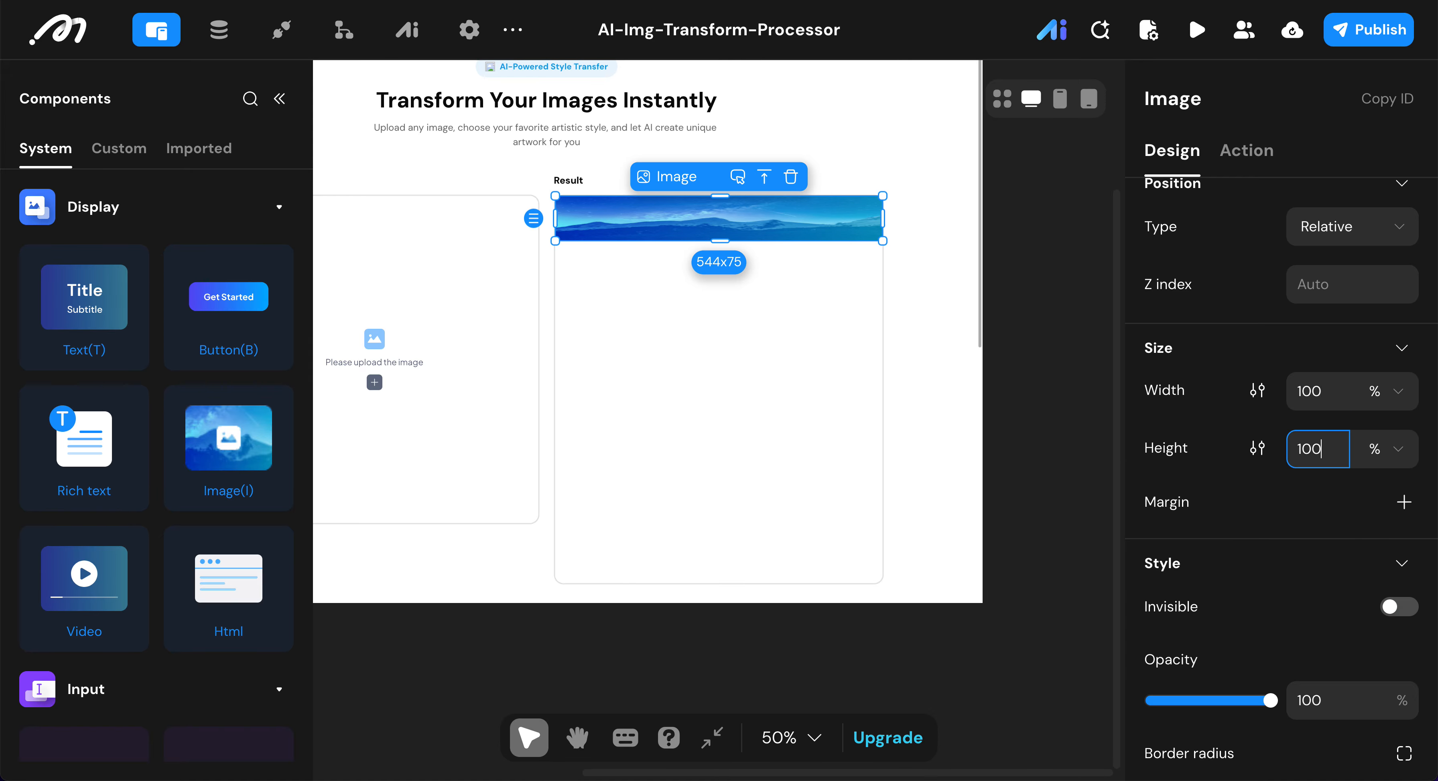
left_click(1203, 444)
scroll(1249, 528, "down", 1)
scroll(1249, 527, "down", 5)
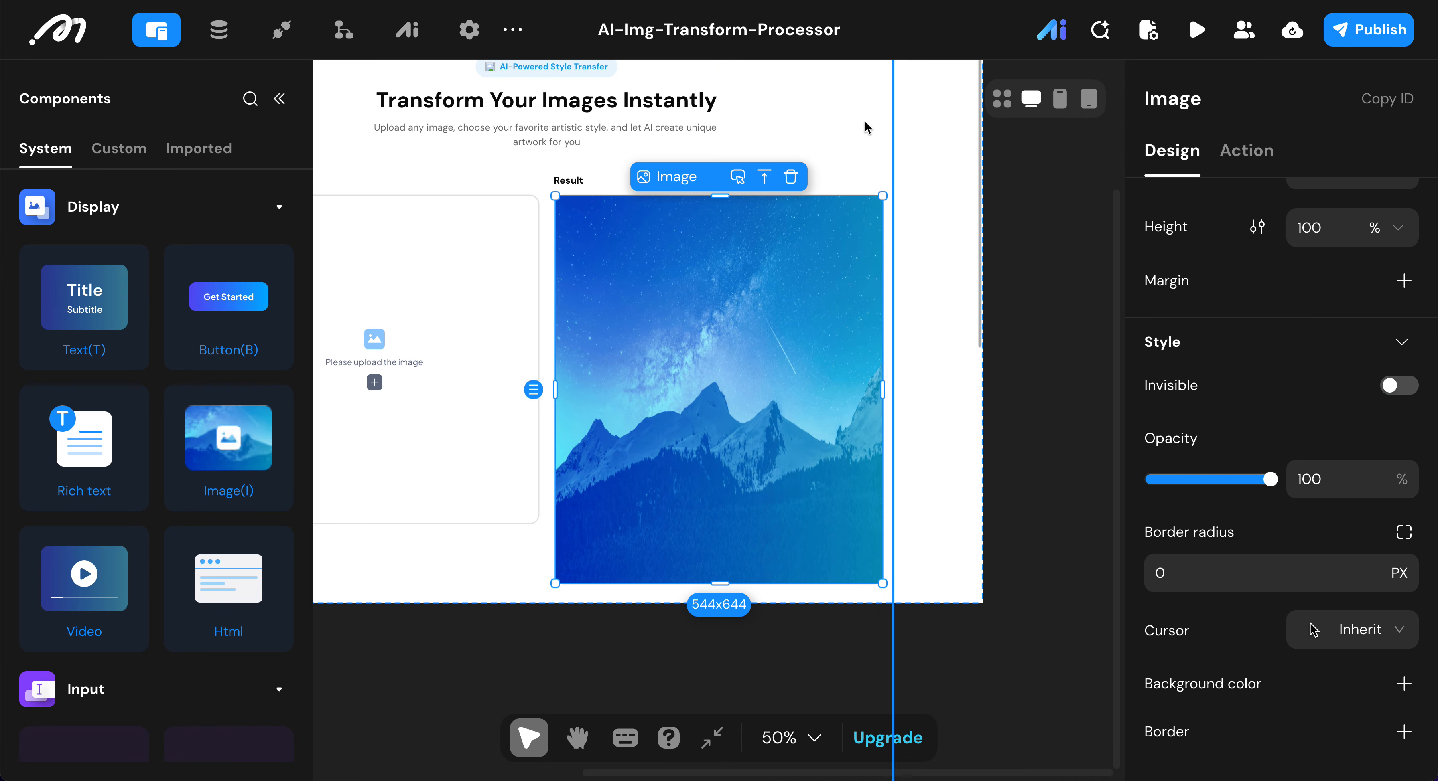
left_click(866, 134)
left_click(815, 281)
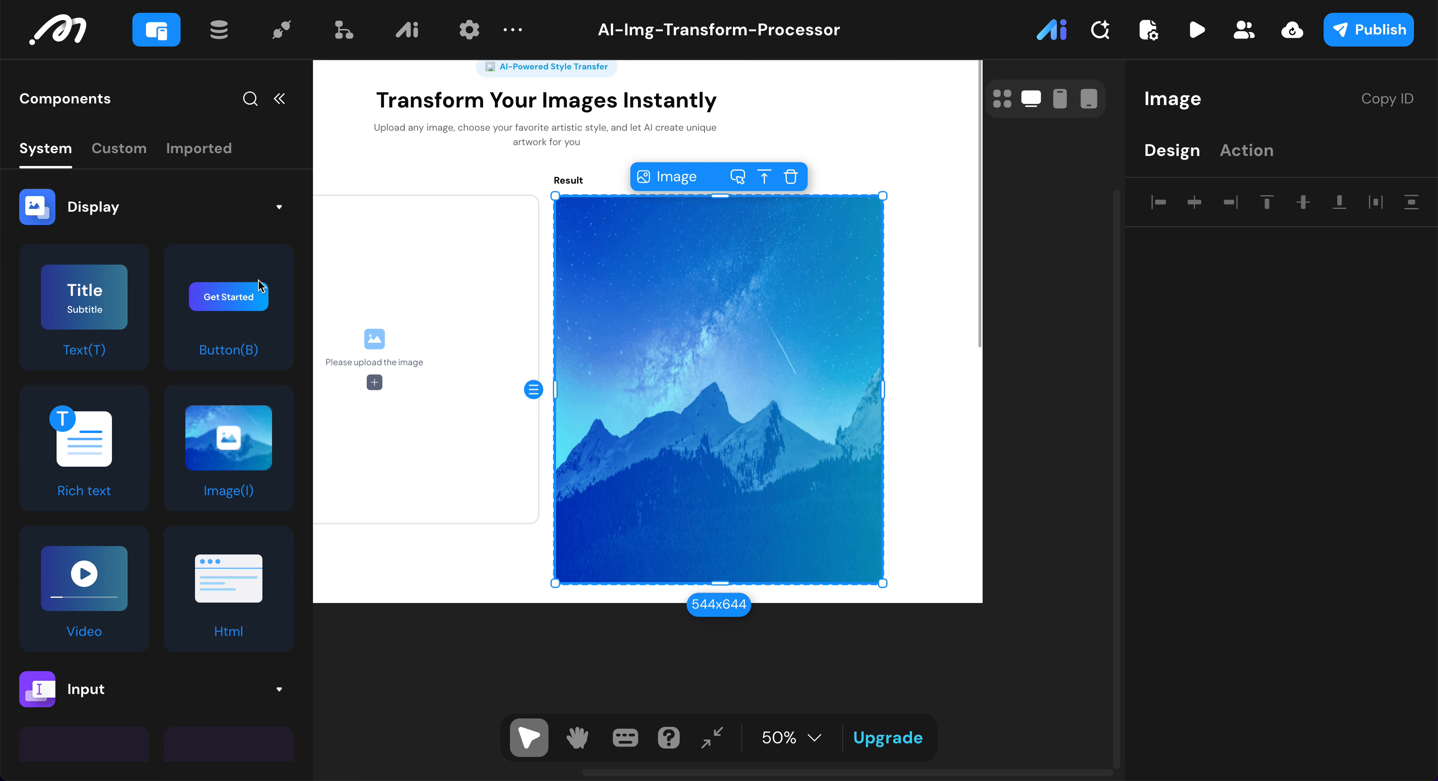
- Set the overflow of the Processing, Result Display and Empty Result cases to Hidden
left_click(280, 100)
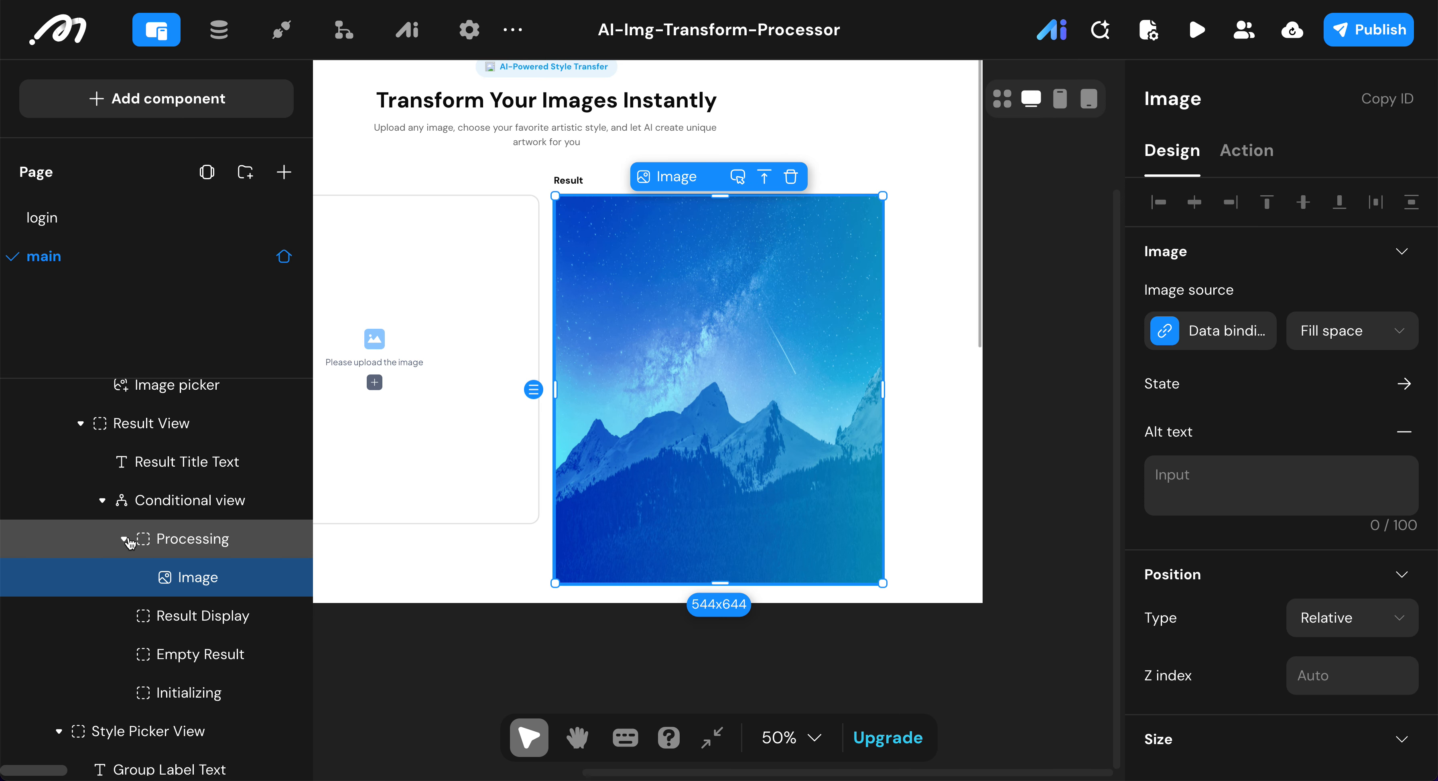
left_click(124, 539)
left_click(175, 545)
left_click(182, 618, "shift")
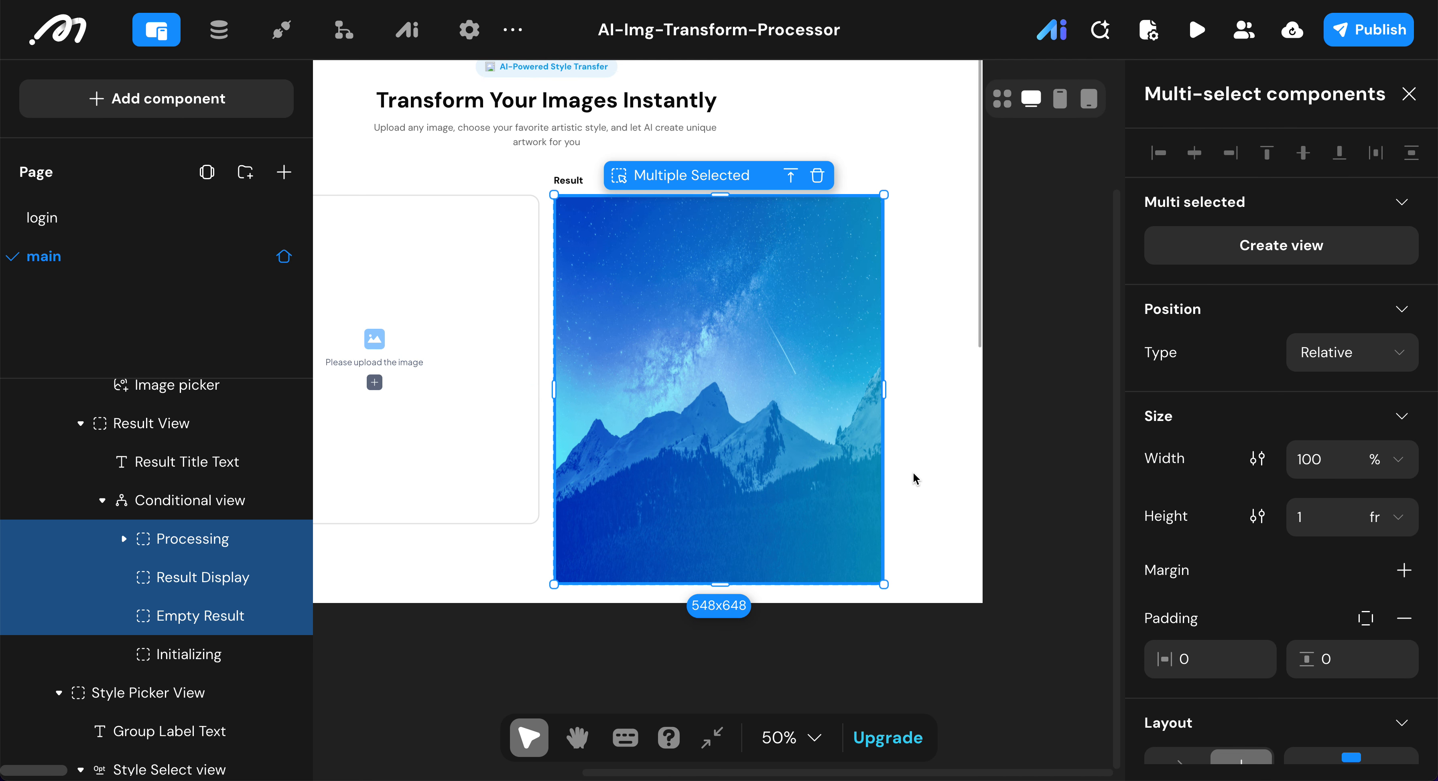
scroll(1288, 541, "down", 5)
left_click(1288, 533)
left_click(1345, 334)
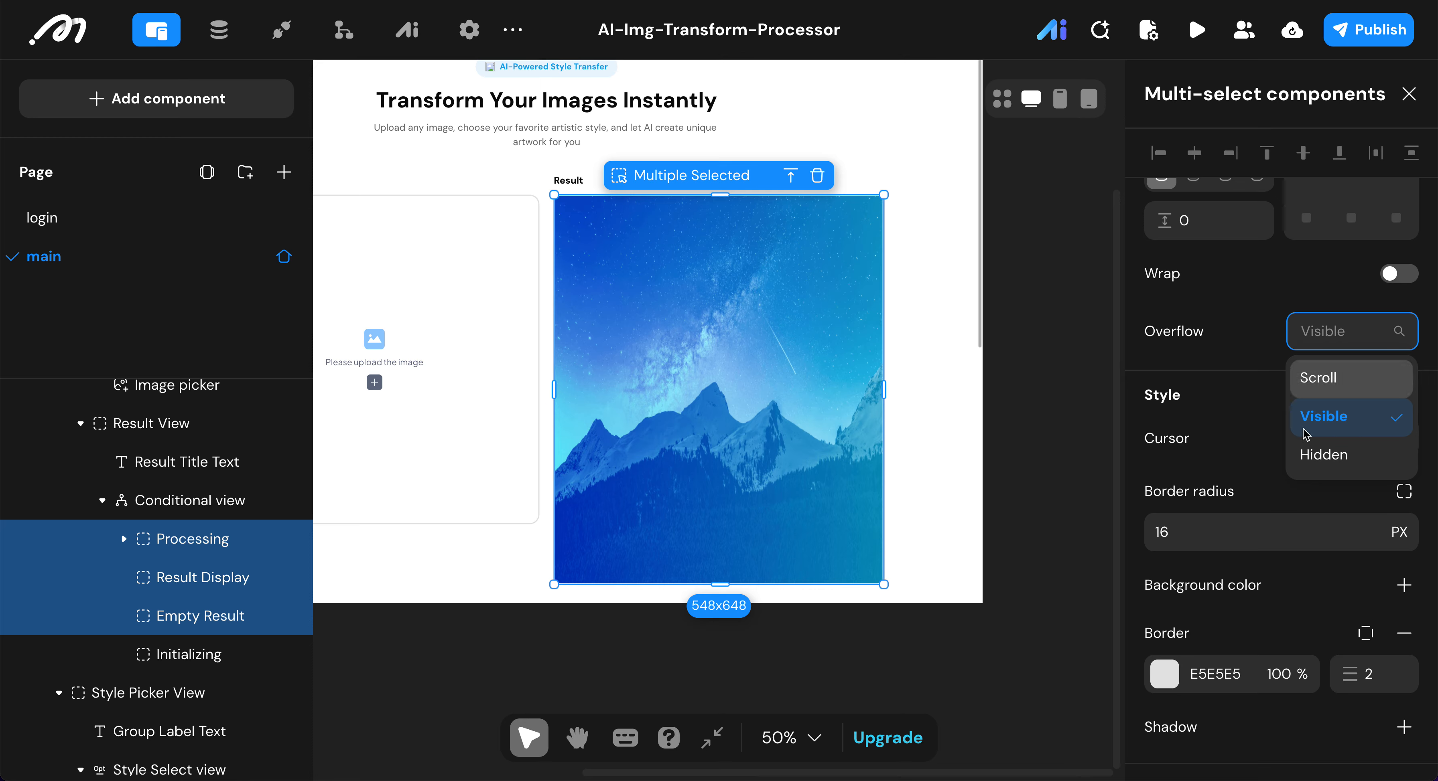
left_click(1321, 454)
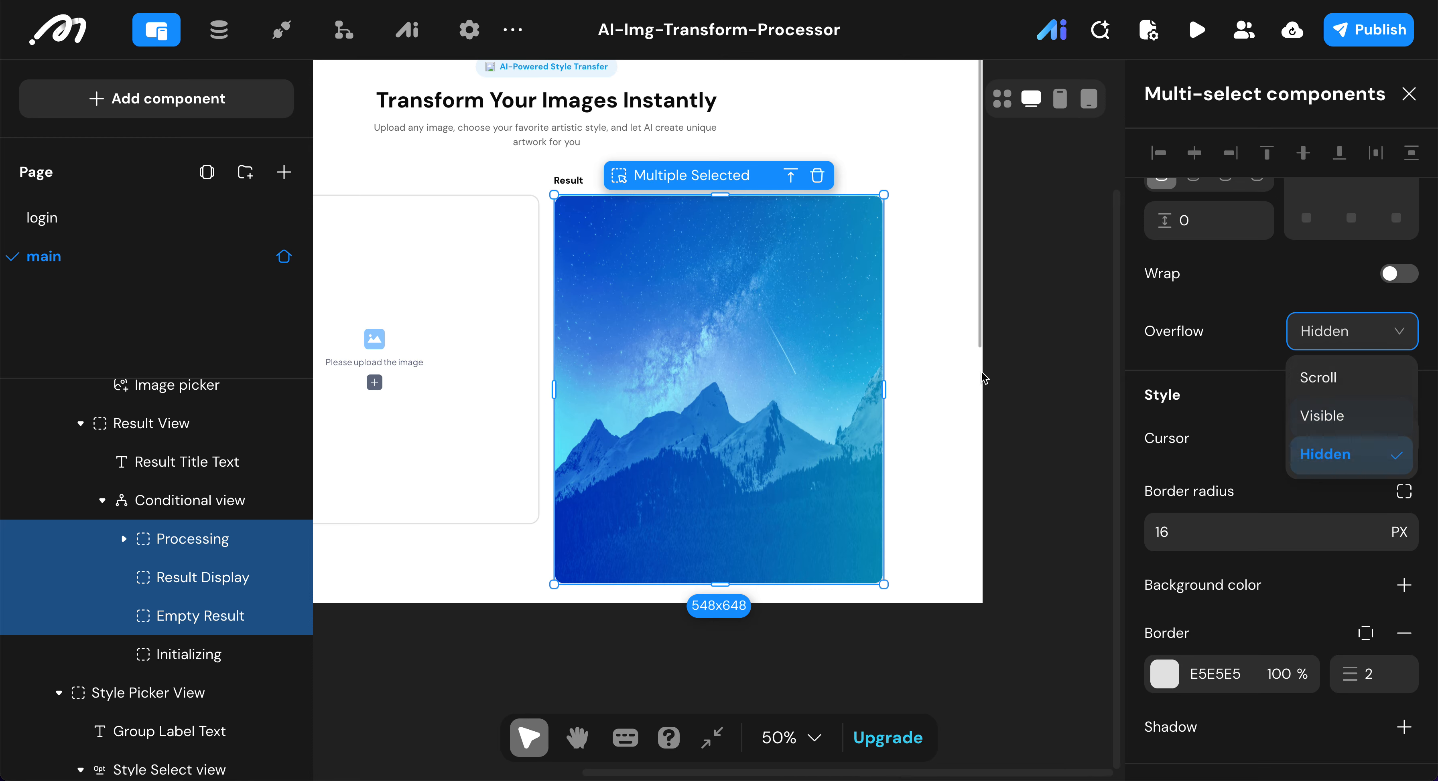
left_click(860, 180)
left_click(825, 298)
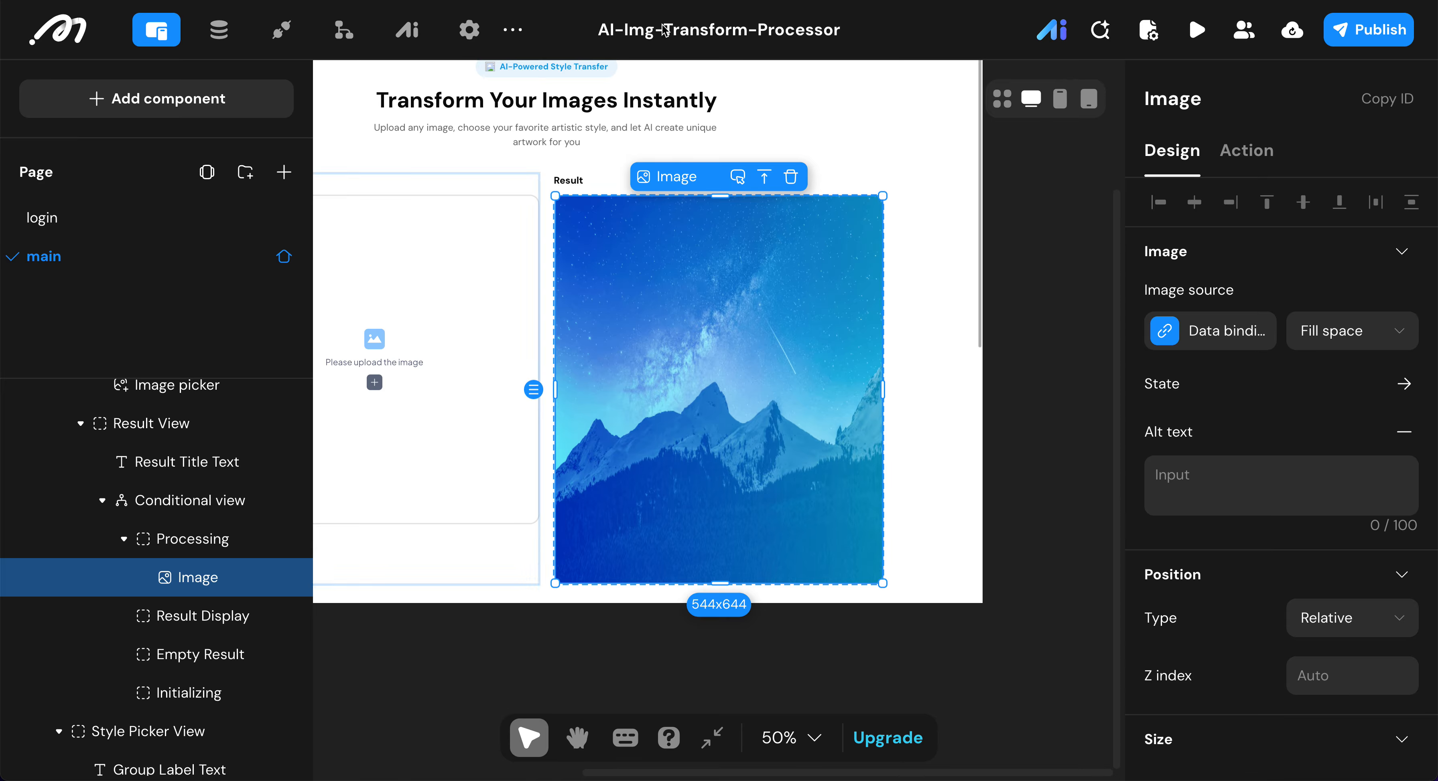
- Add a View container to the conditional view's Processing case
left_click(192, 540)
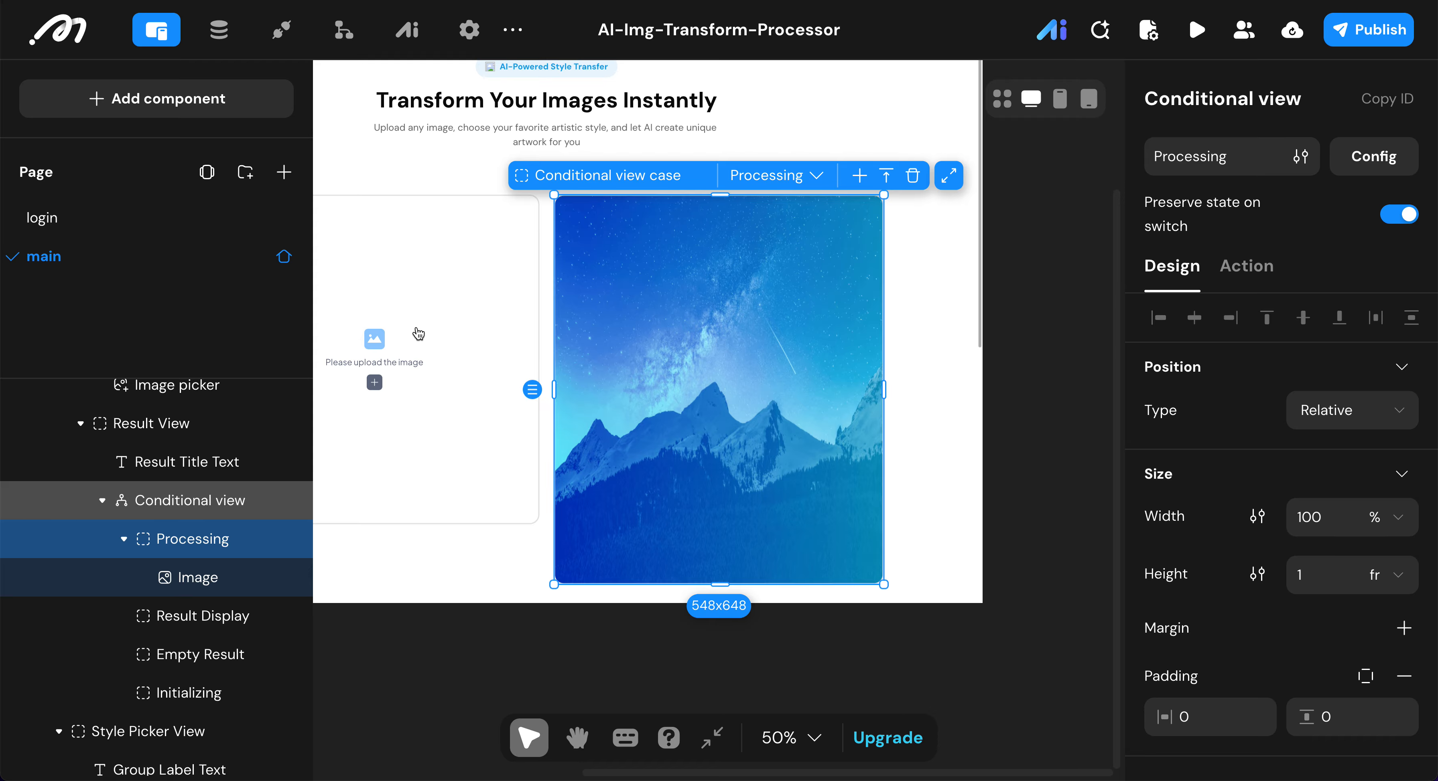
left_click(239, 98)
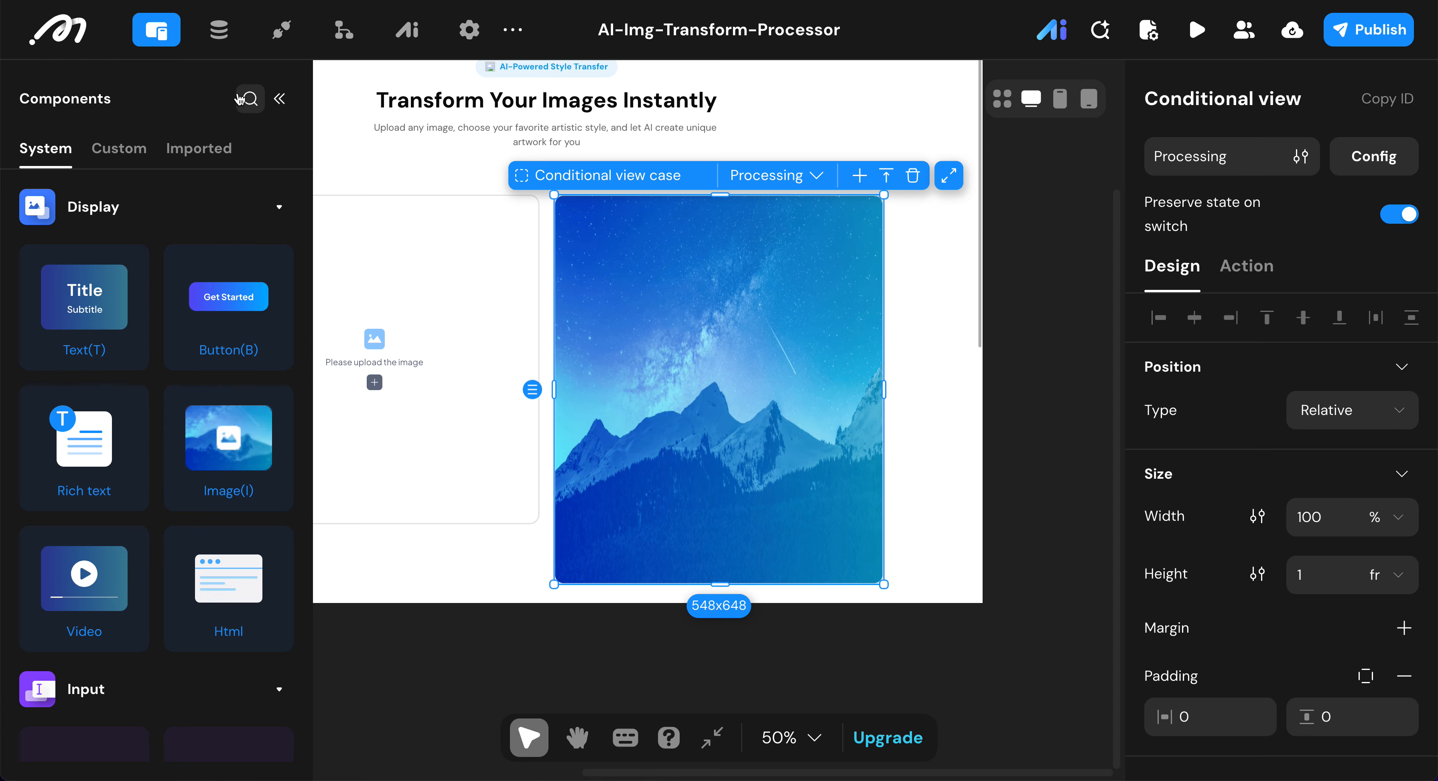
scroll(122, 481, "down", 5)
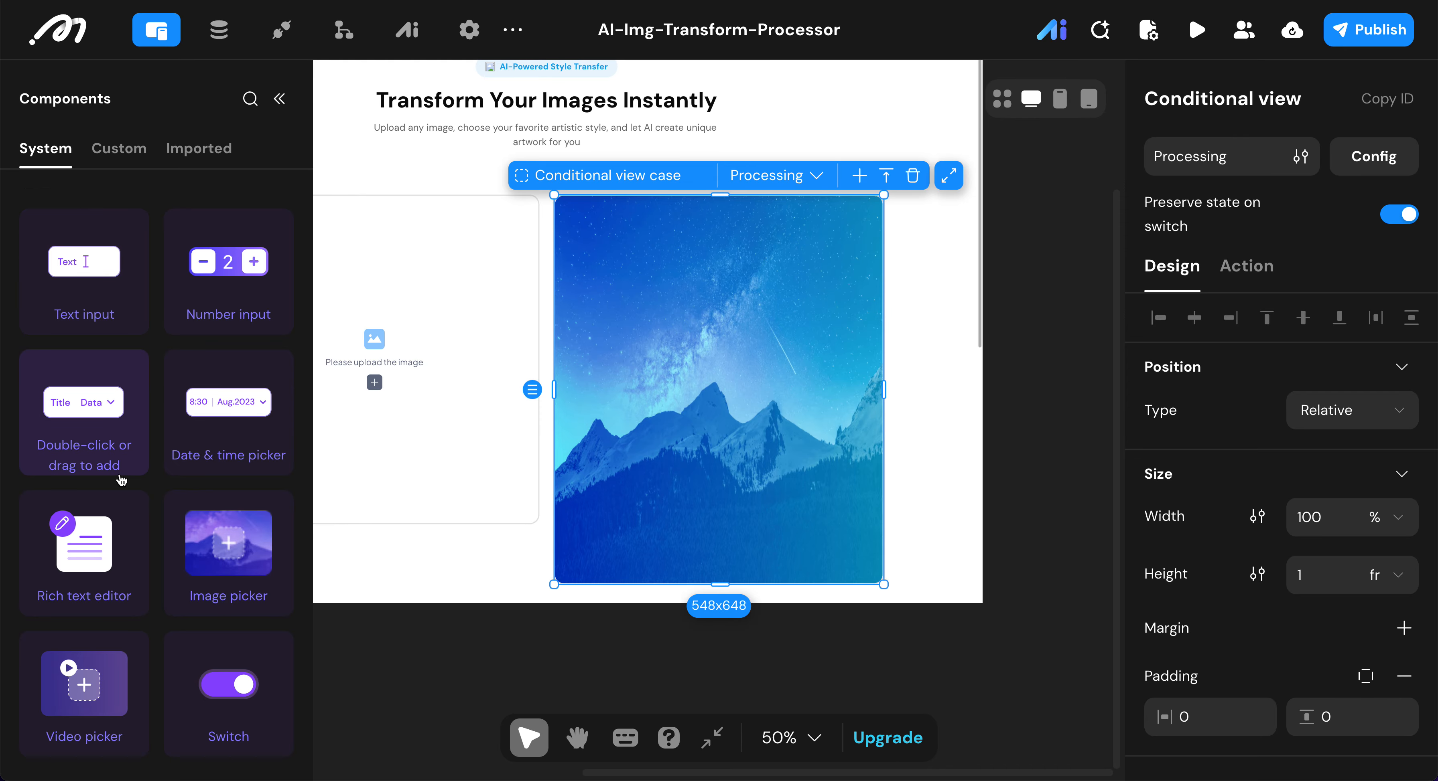
scroll(121, 480, "up", 2)
scroll(121, 481, "down", 10)
scroll(121, 481, "up", 1)
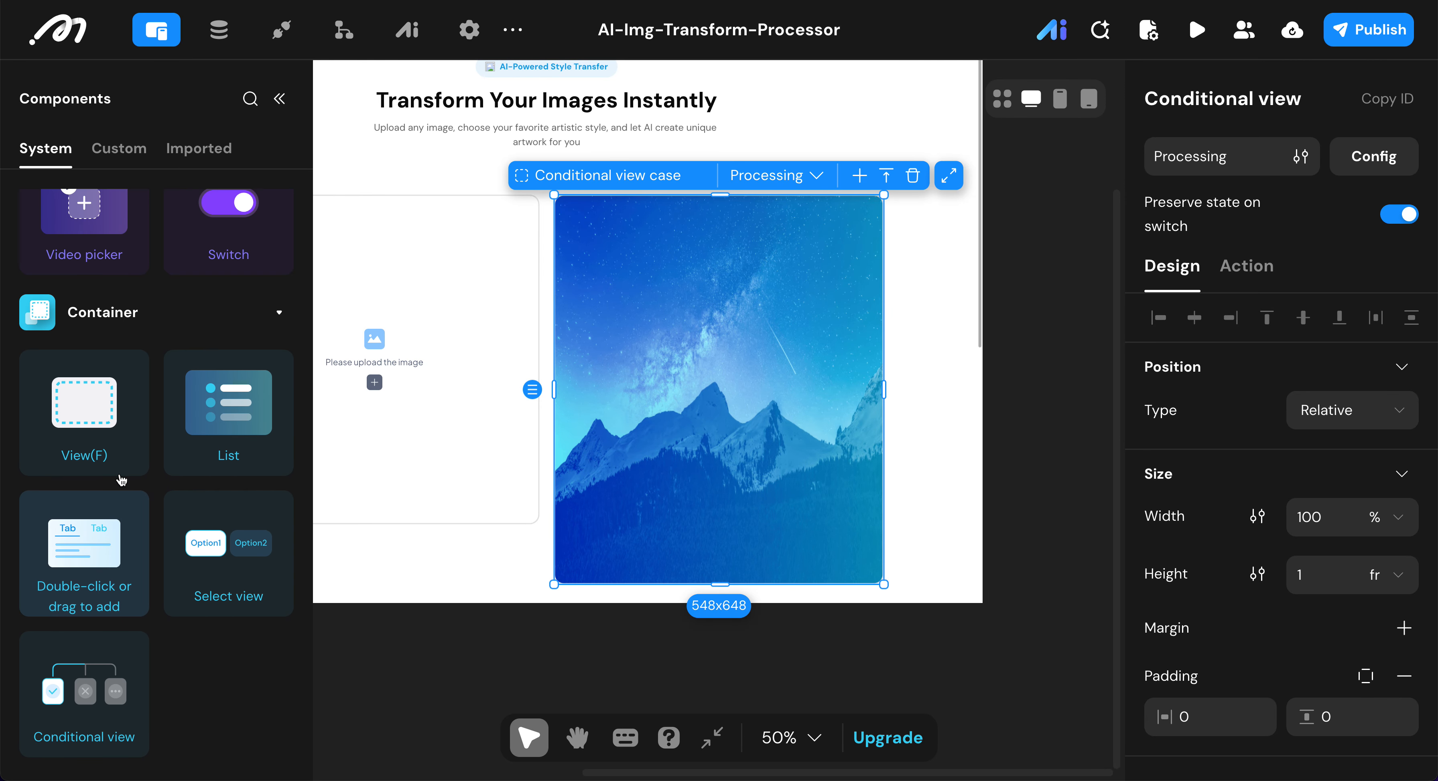
double_click(84, 410)
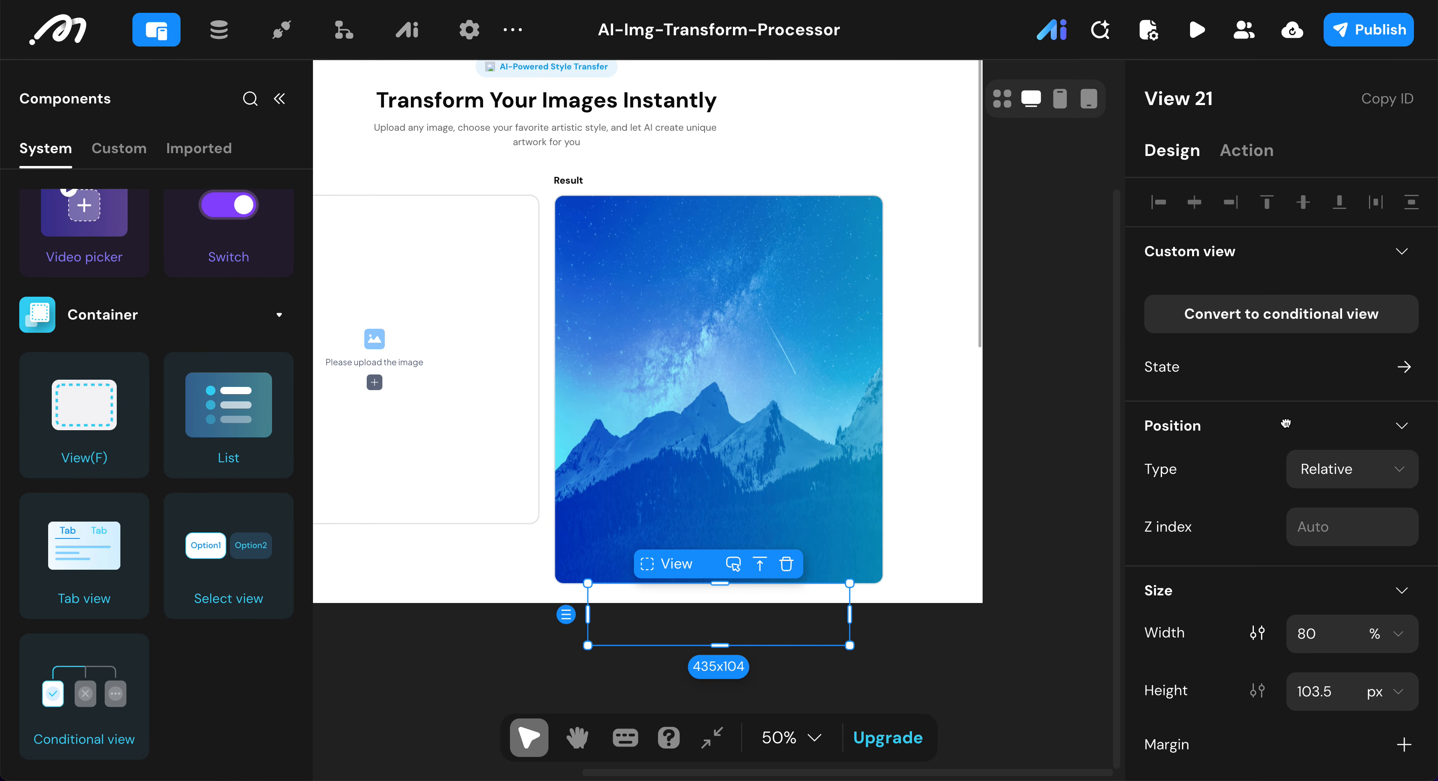
- Position the new view absolutely, with top and left offsets of 0
left_click(1349, 643)
left_click(1358, 468)
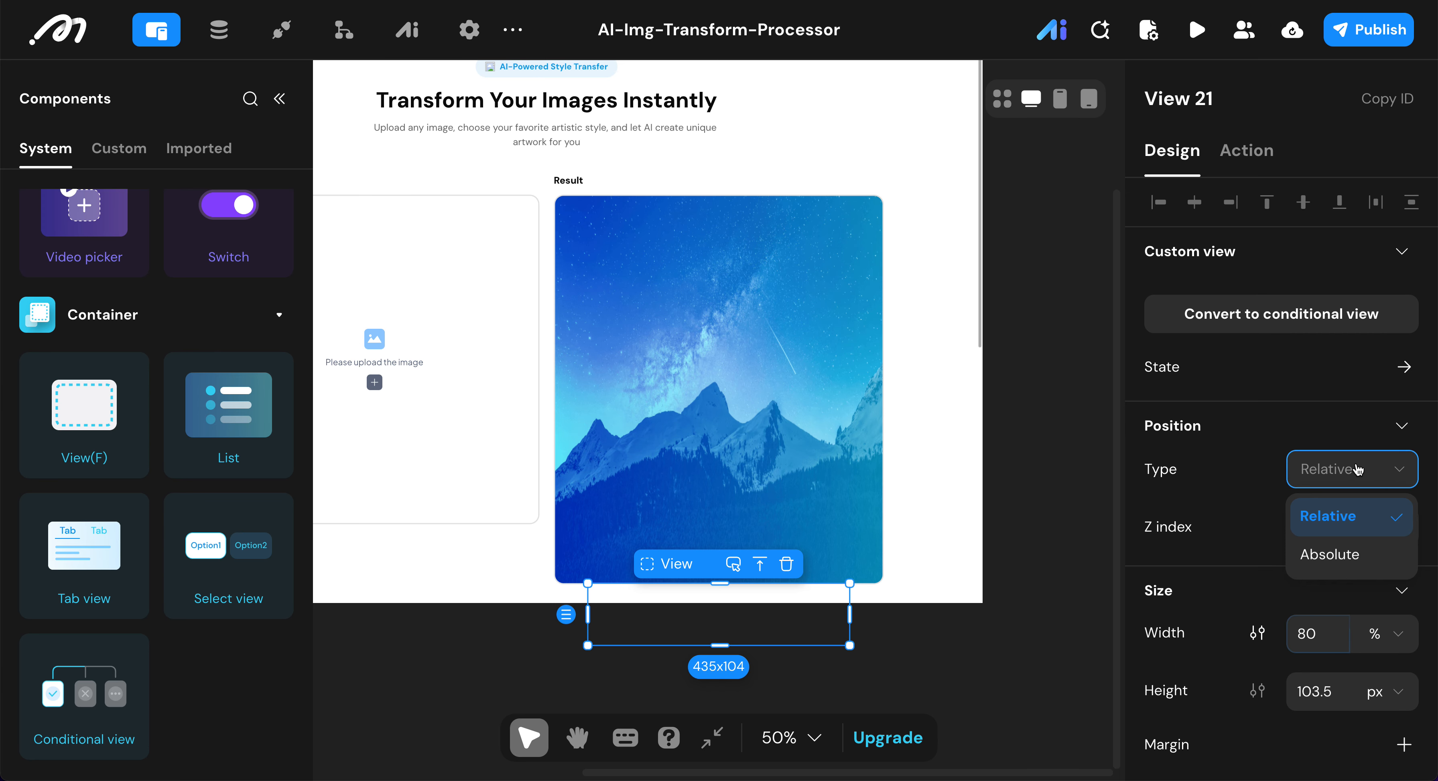
left_click(1331, 555)
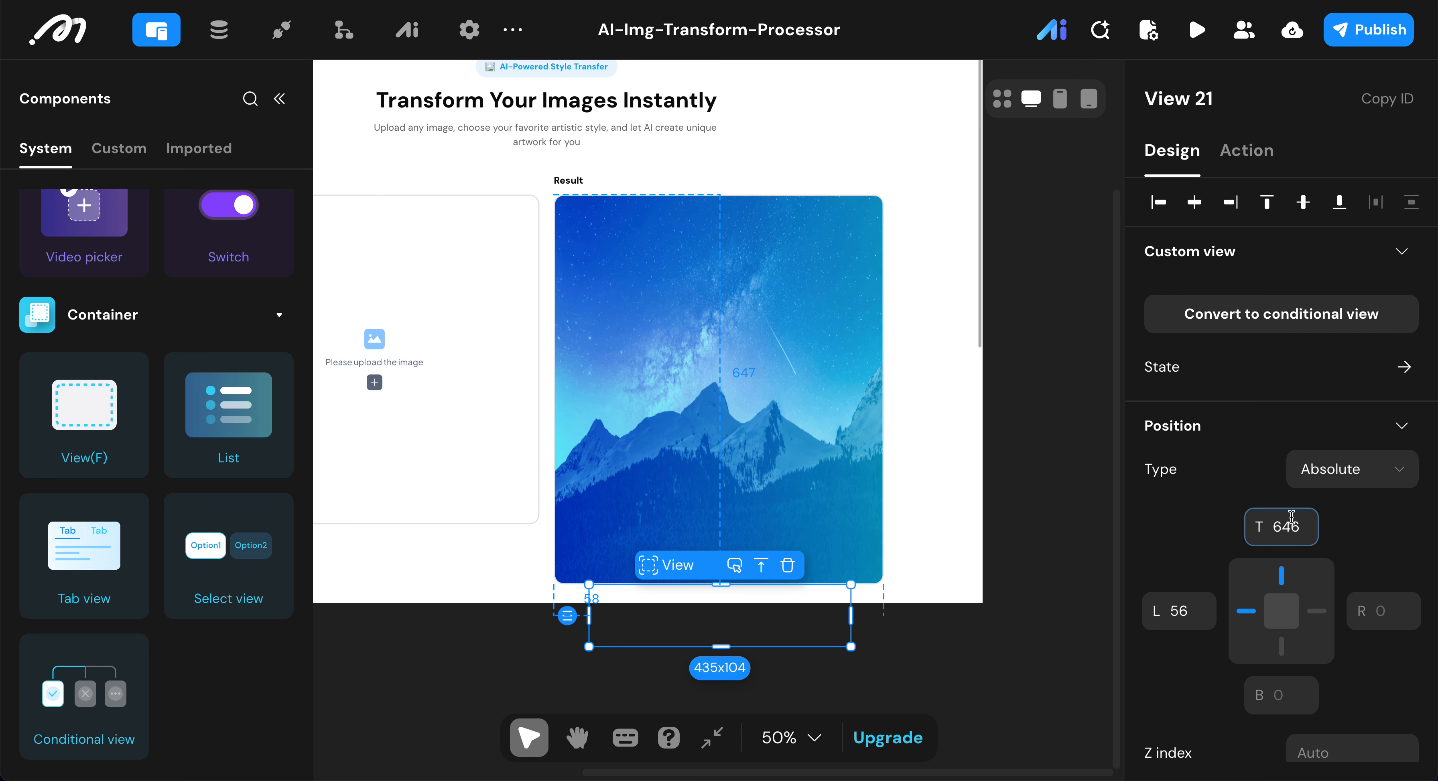
left_click(1290, 533)
type("0")
key("Return")
left_click(1181, 611)
type("0")
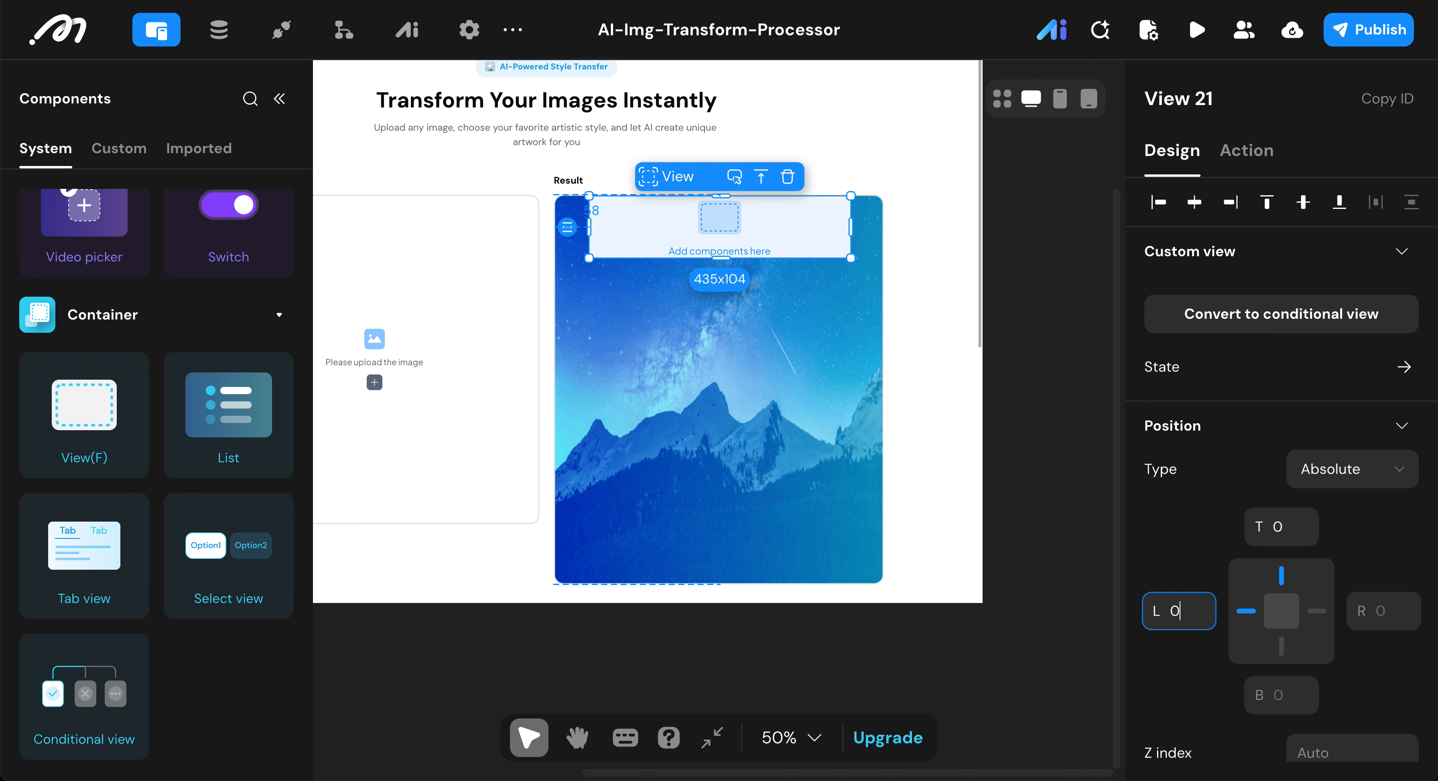
key("Return")
- Set the absolutely positioned view's width and height to 100% so it covers the image
scroll(1214, 500, "down", 5)
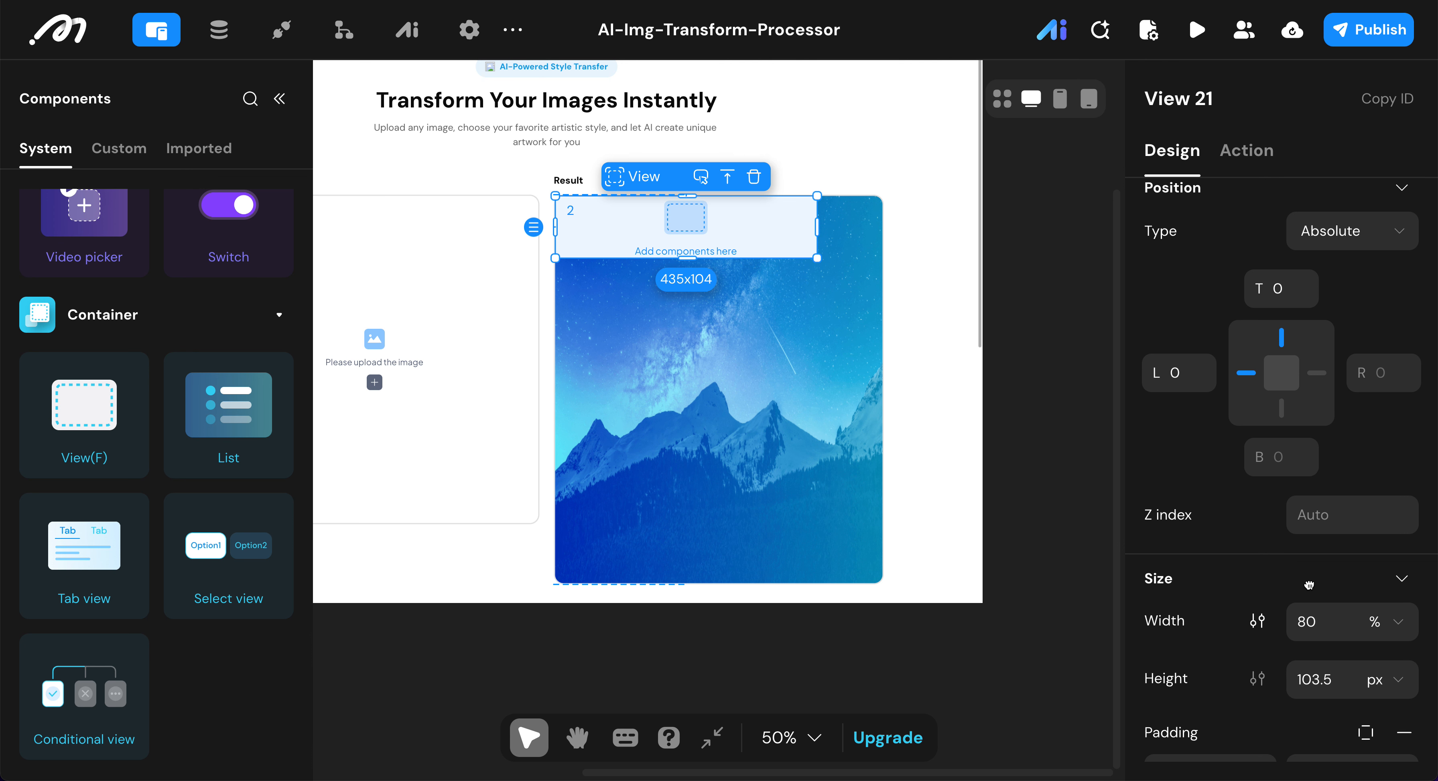
left_click(1330, 622)
double_click(1329, 621)
type("100")
left_click(1392, 680)
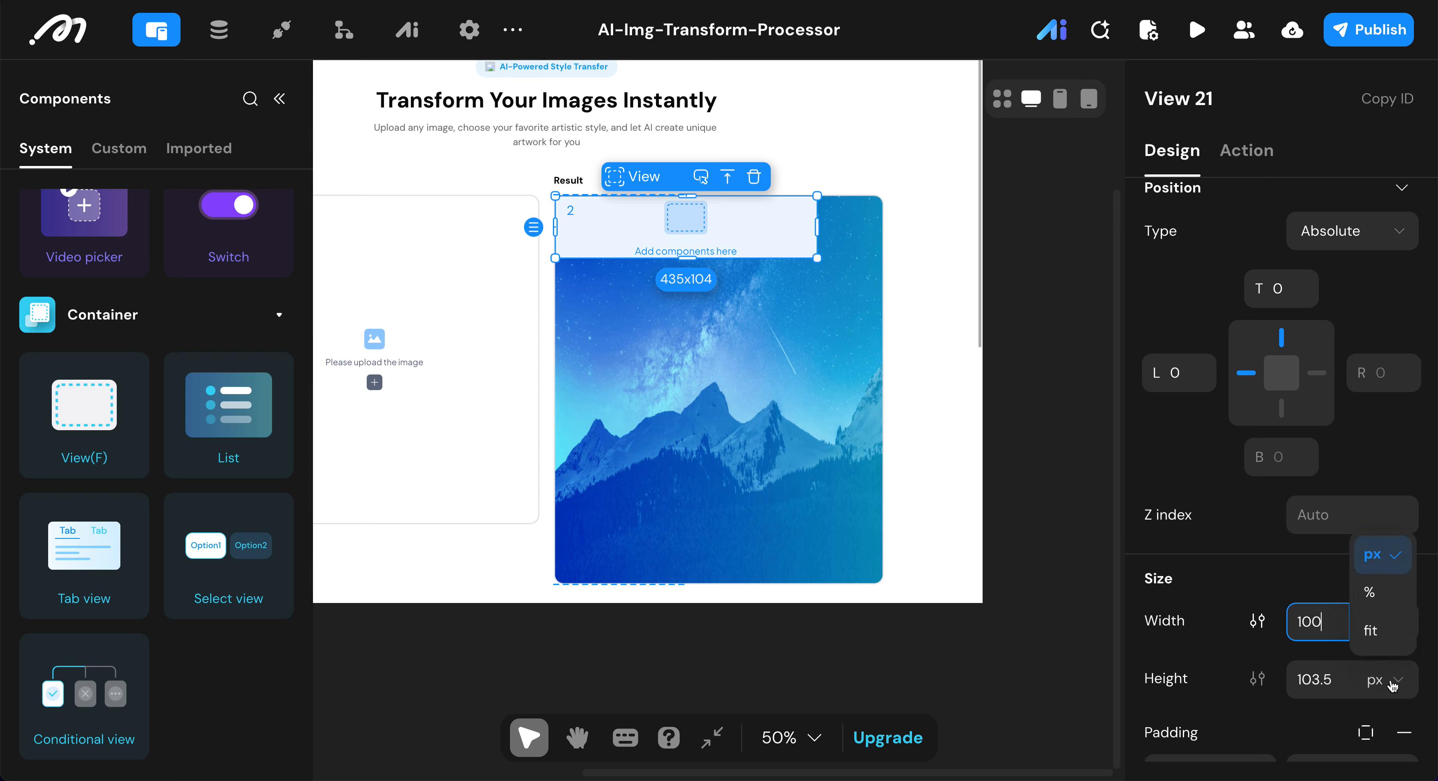
left_click(1381, 594)
left_click(1315, 680)
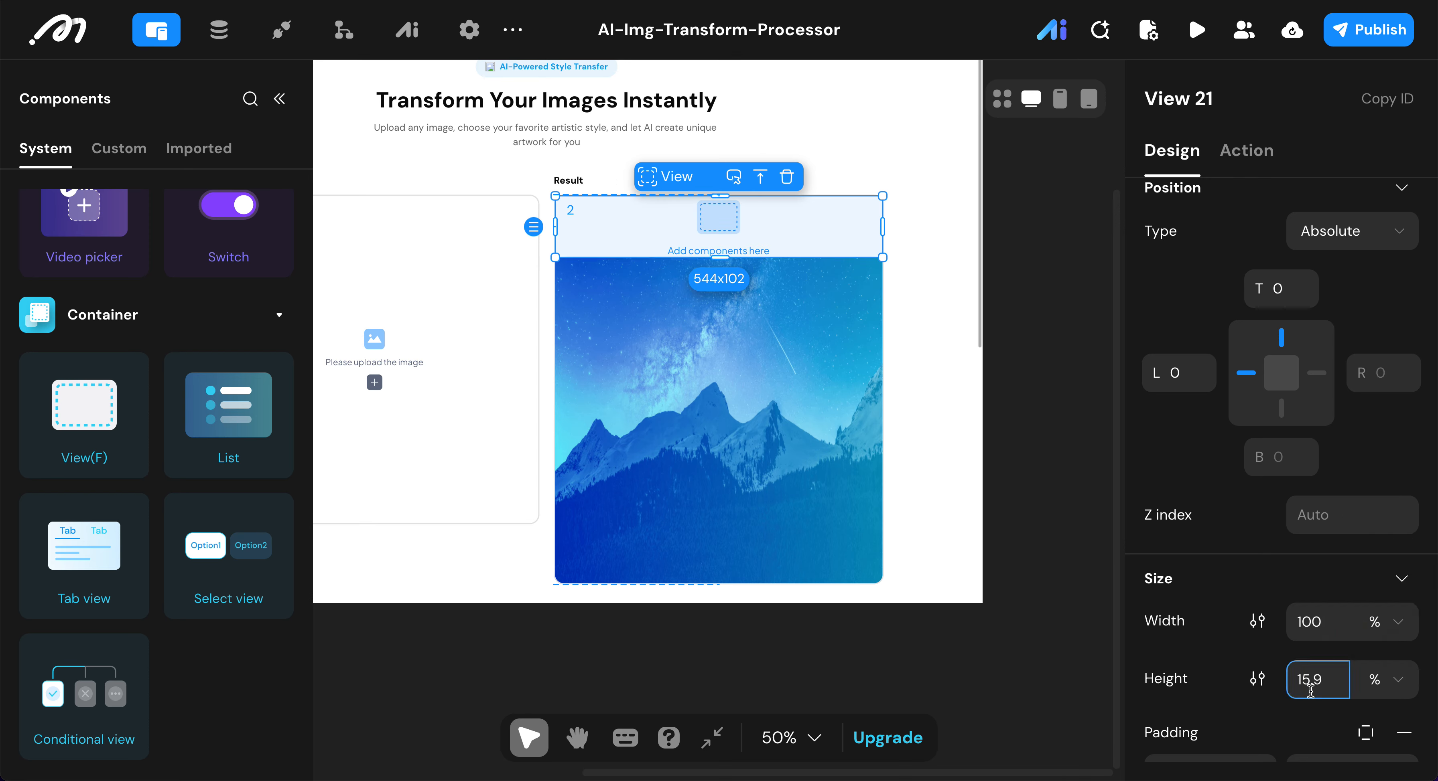
double_click(1315, 680)
type("100")
left_click(662, 322)
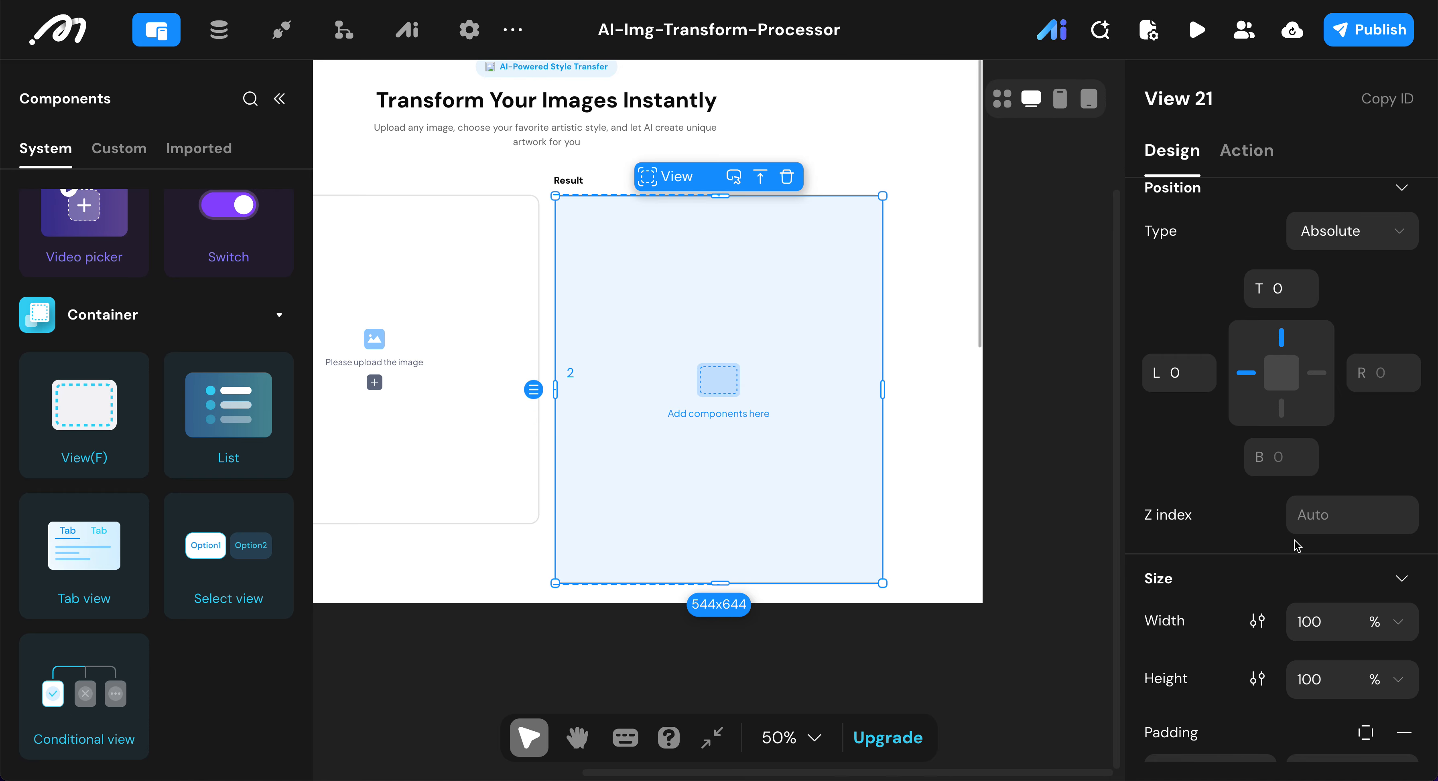
- Set the overlay view's vertical spacing between items to 8
scroll(1223, 584, "down", 7)
left_click(1218, 593)
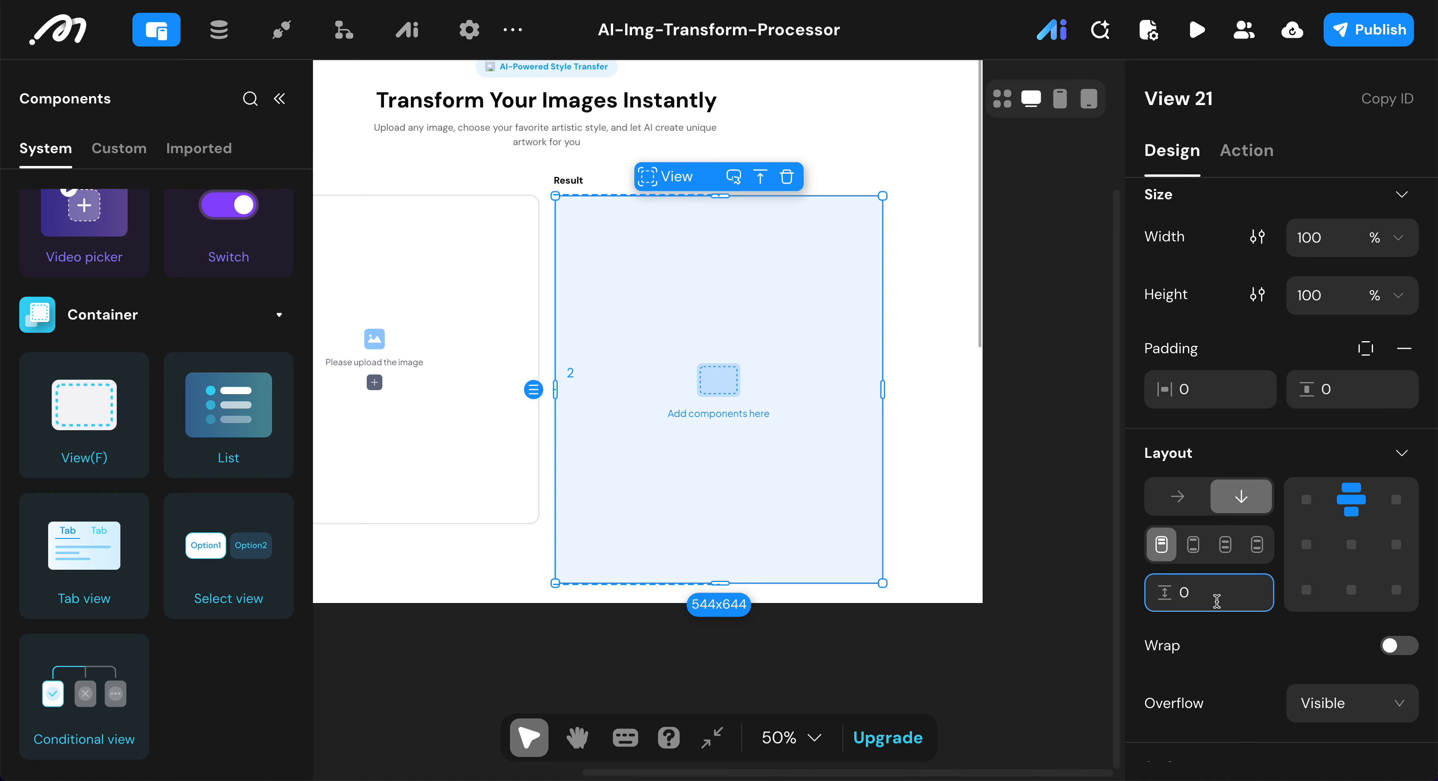
type("8")
left_click(1210, 645)
- Set the overlay view's opacity to 80%
scroll(1211, 647, "down", 3)
scroll(1210, 648, "down", 2)
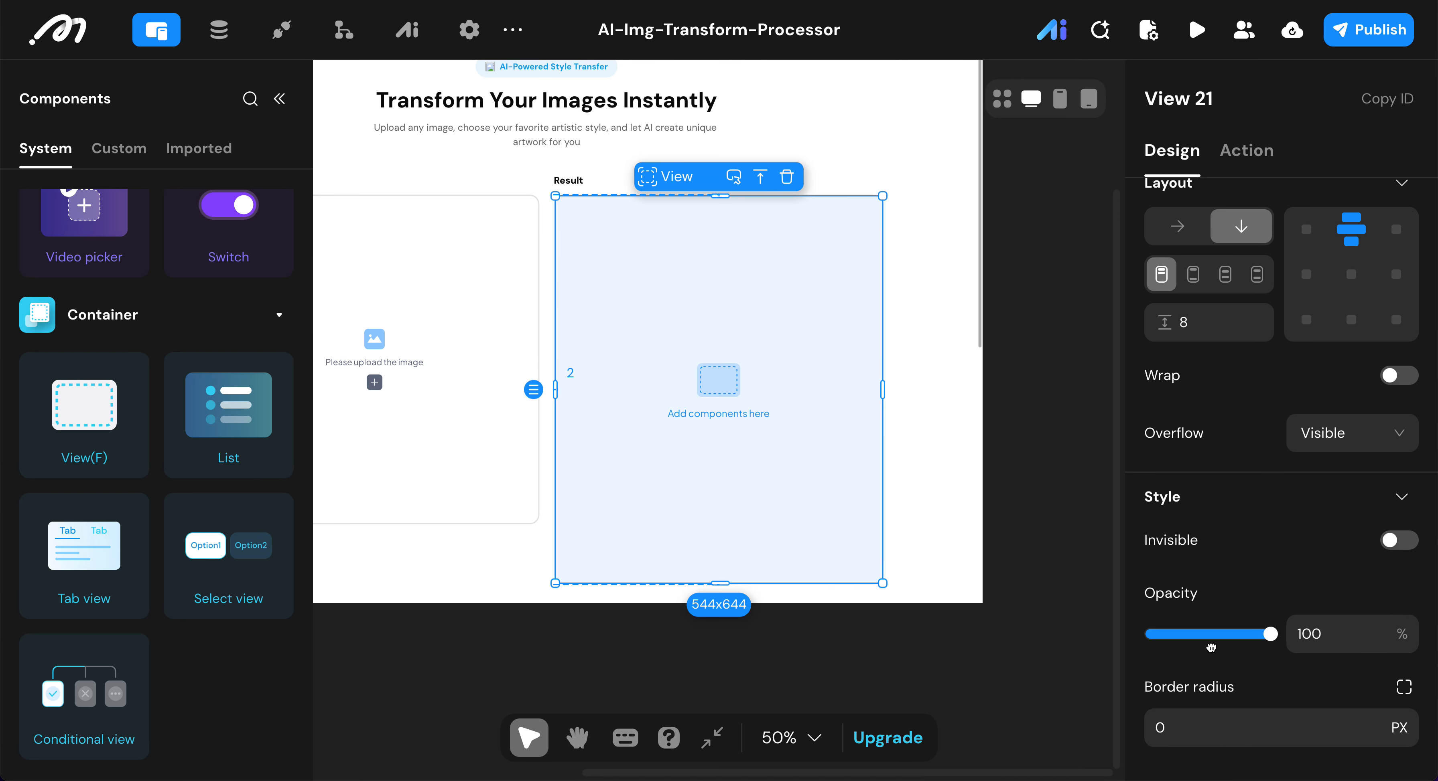
left_click(1338, 637)
double_click(1326, 640)
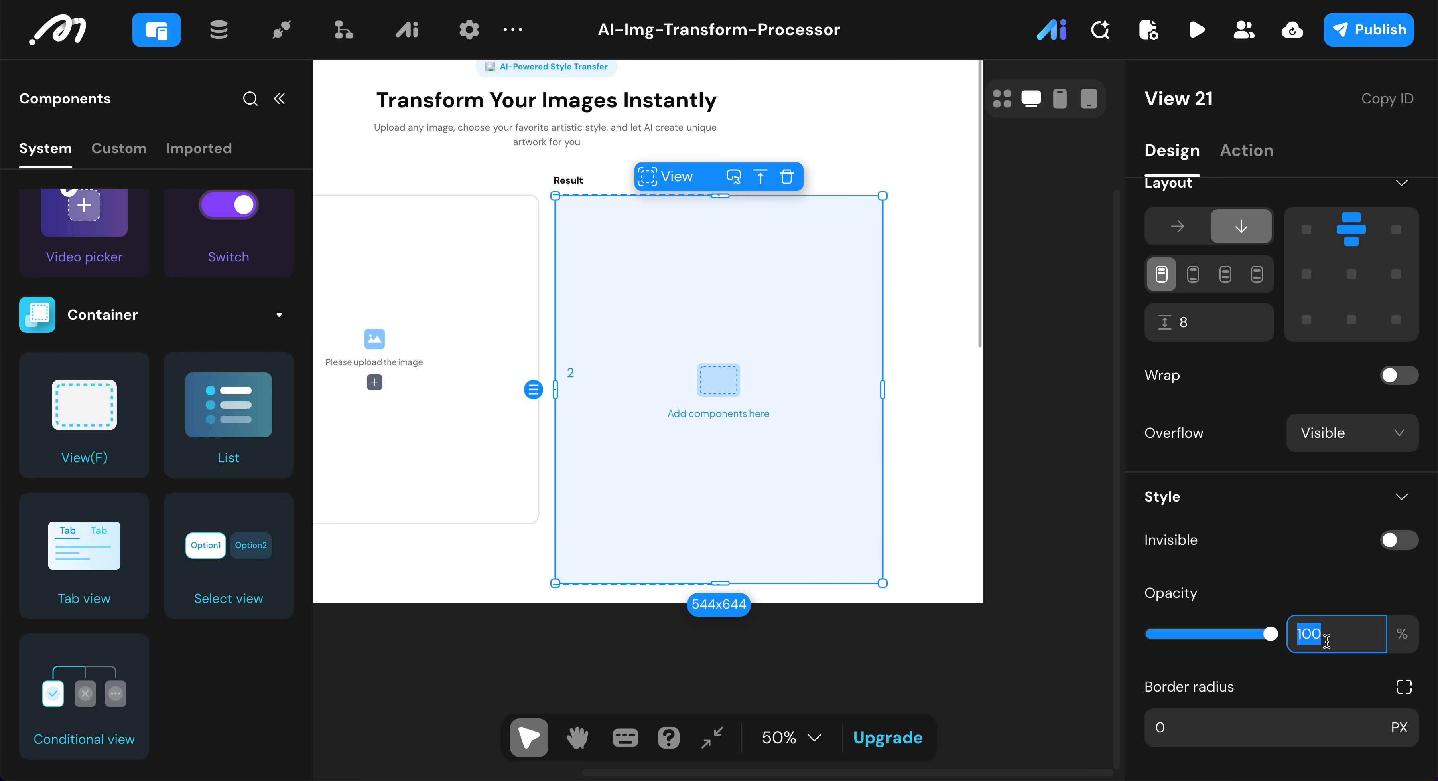
type("80")
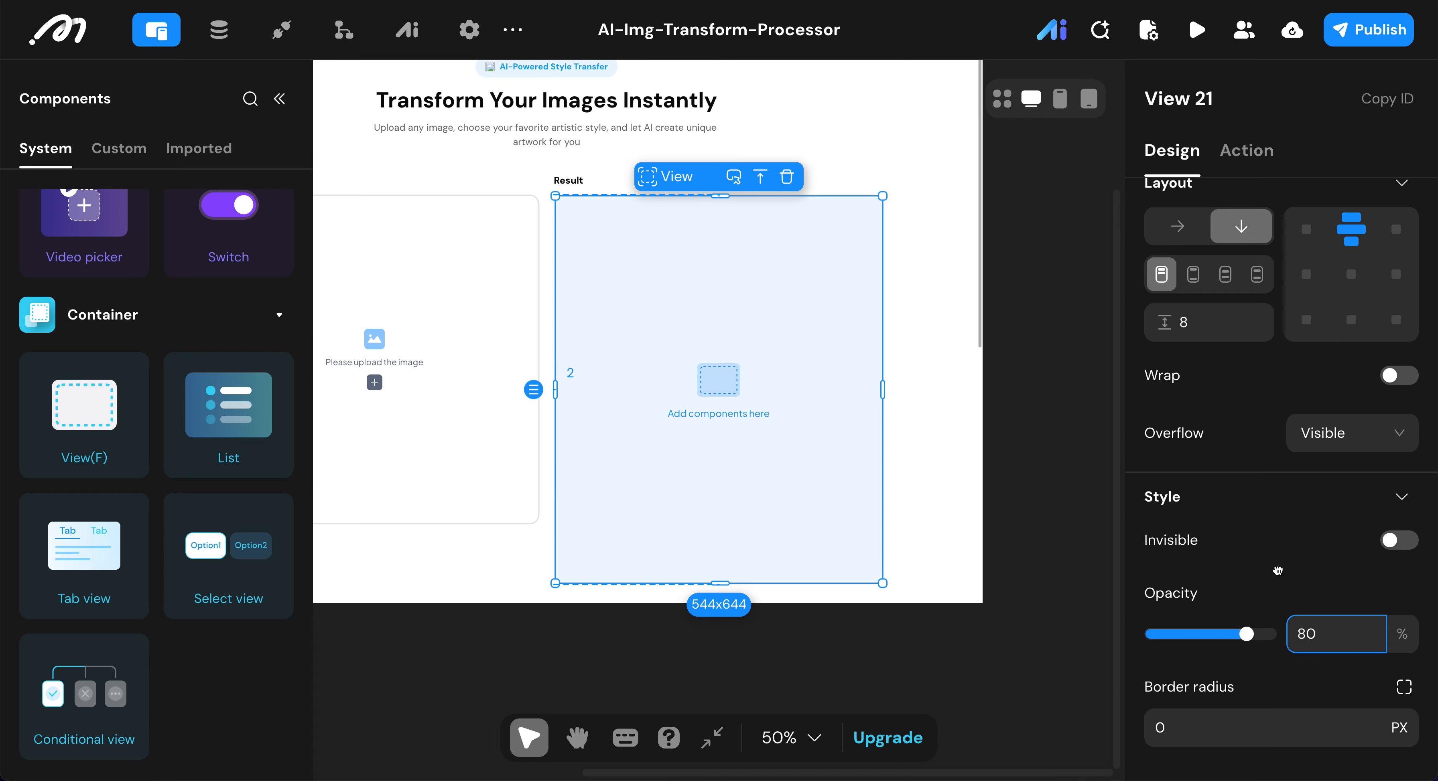
key("Return")
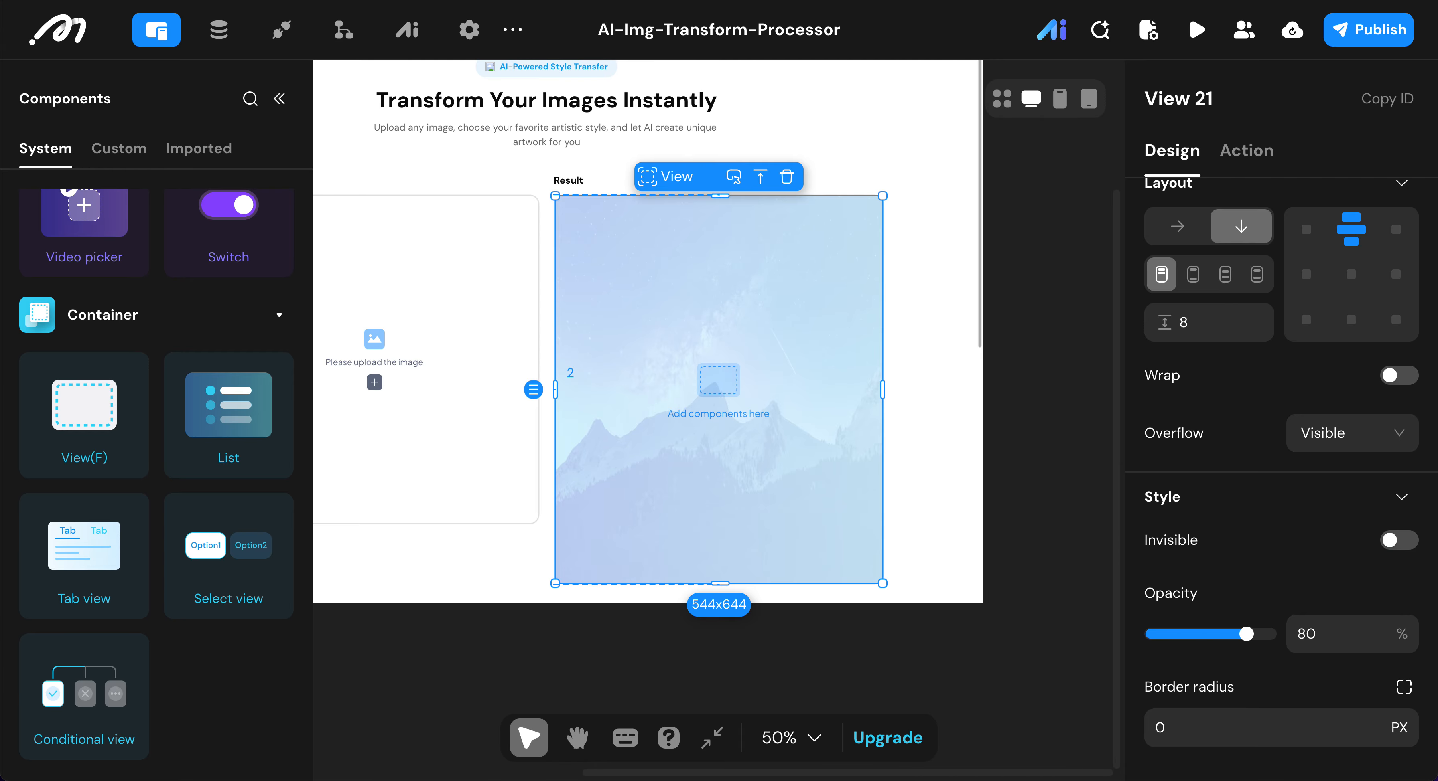
scroll(1216, 534, "down", 5)
left_click(1216, 532)
scroll(1216, 534, "down", 1)
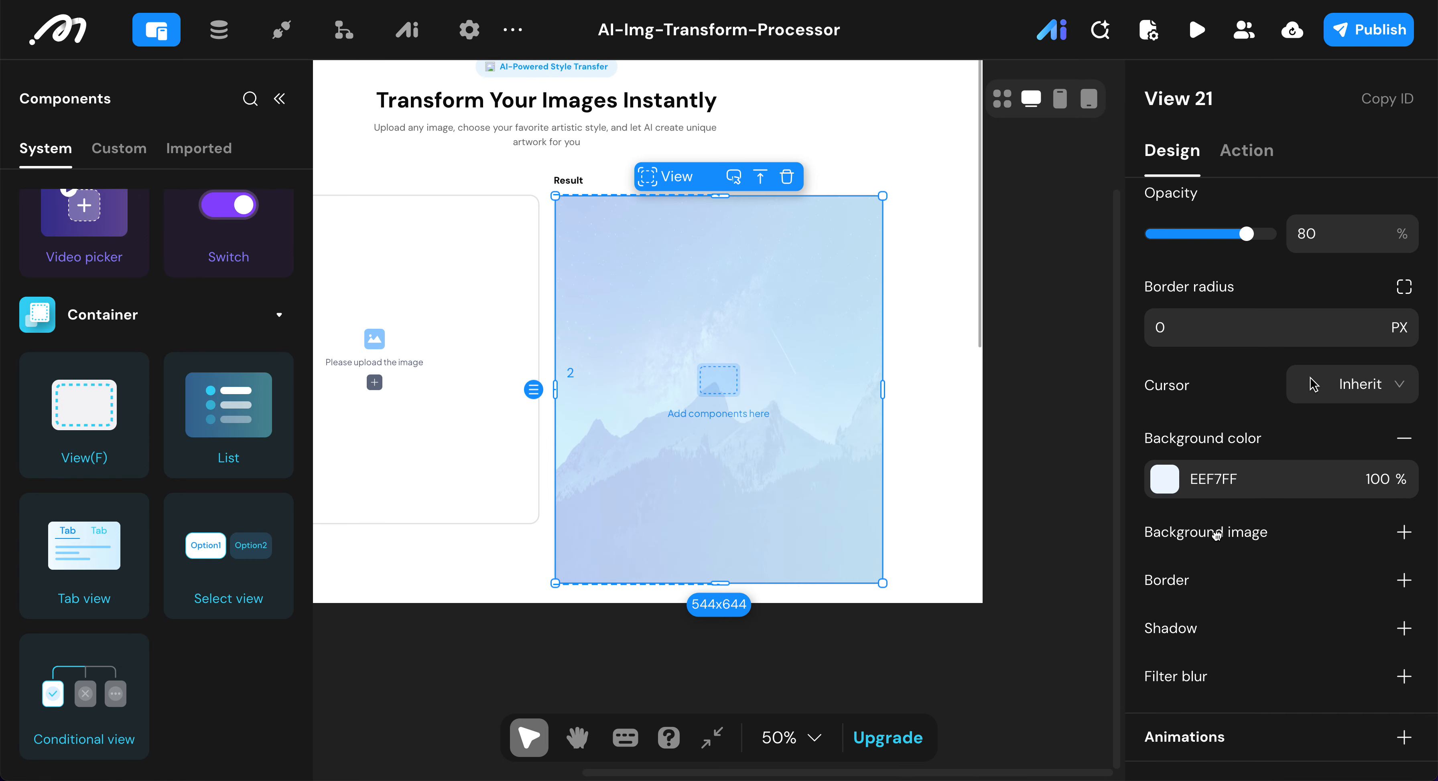
- Add one image component and two text components inside the overlay view
scroll(178, 435, "up", 6)
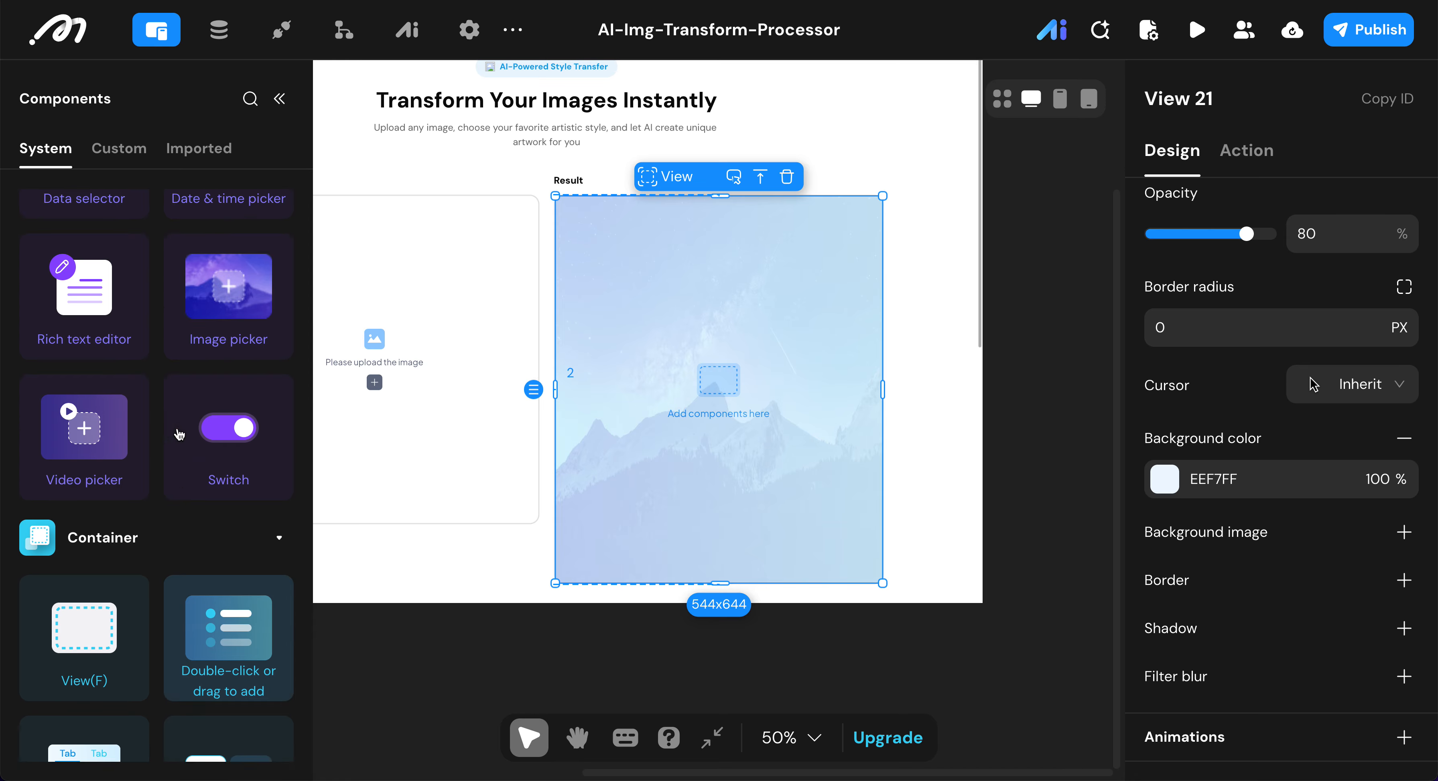
scroll(99, 273, "up", 5)
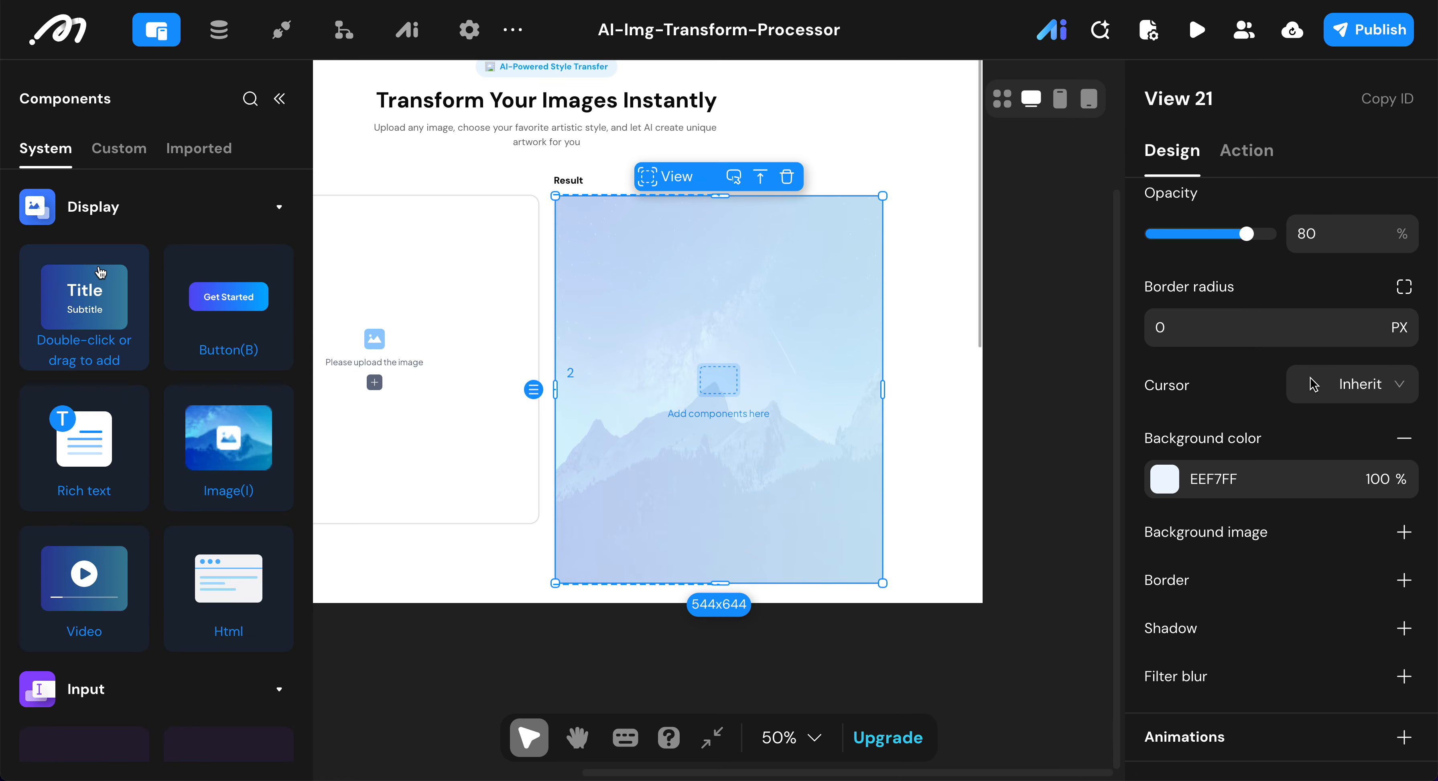
scroll(104, 335, "down", 5)
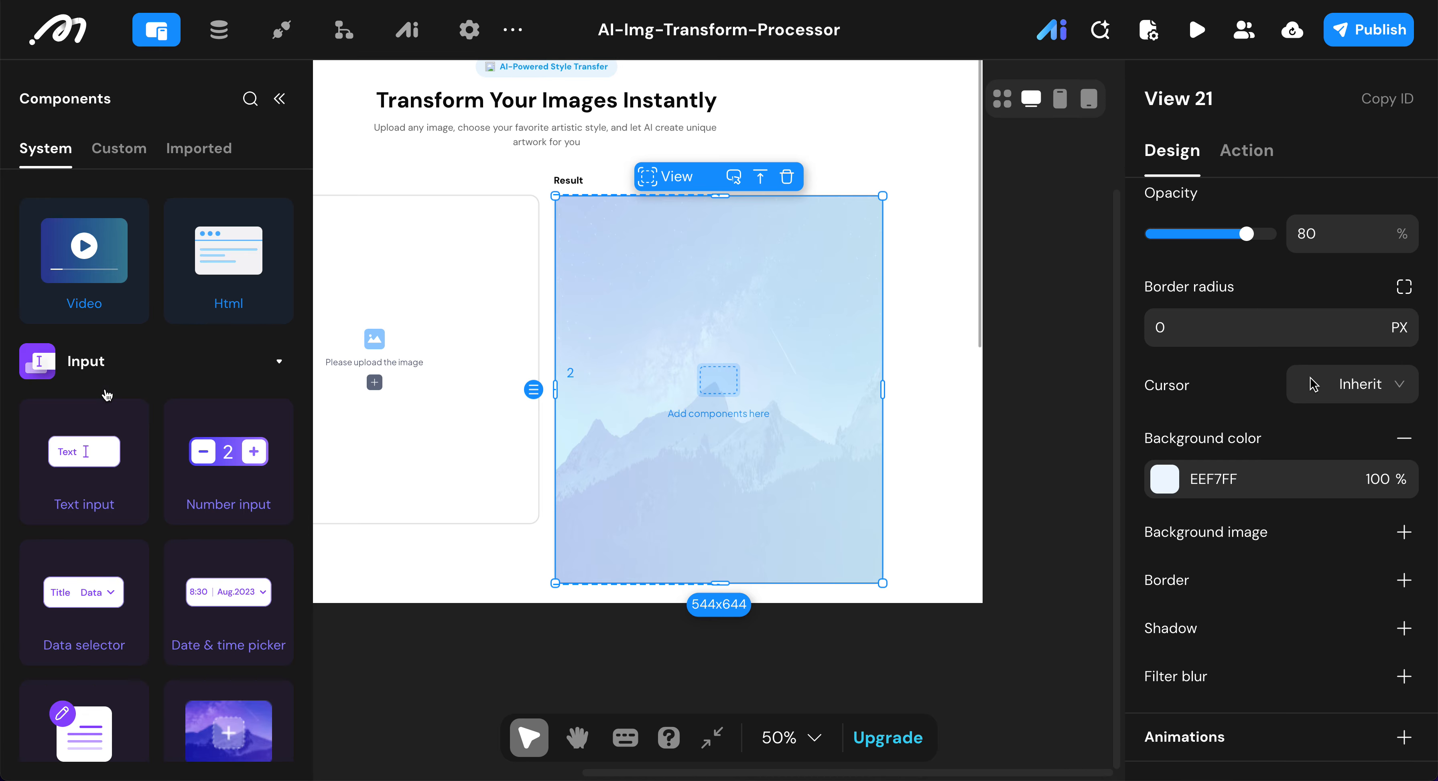
scroll(108, 396, "down", 2)
scroll(168, 399, "up", 5)
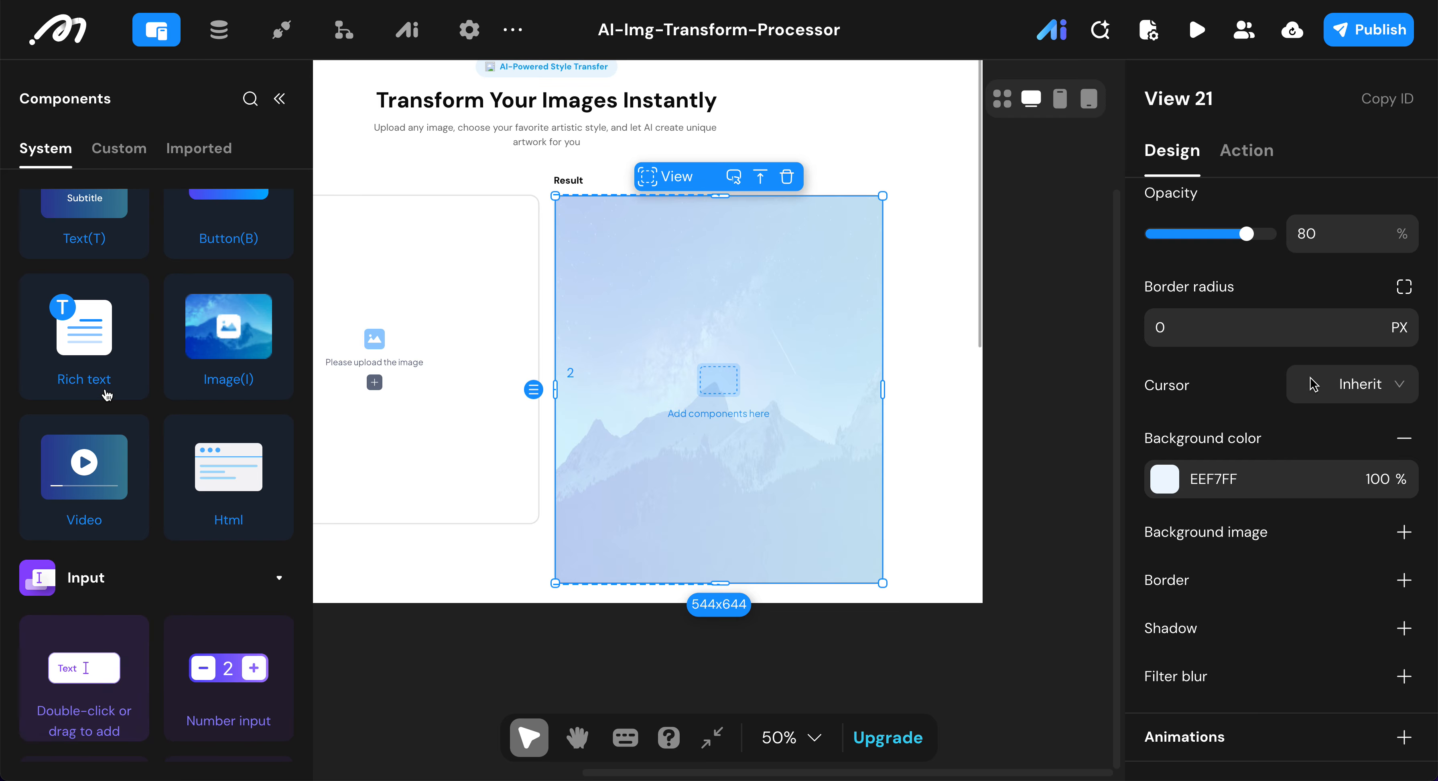
double_click(237, 447)
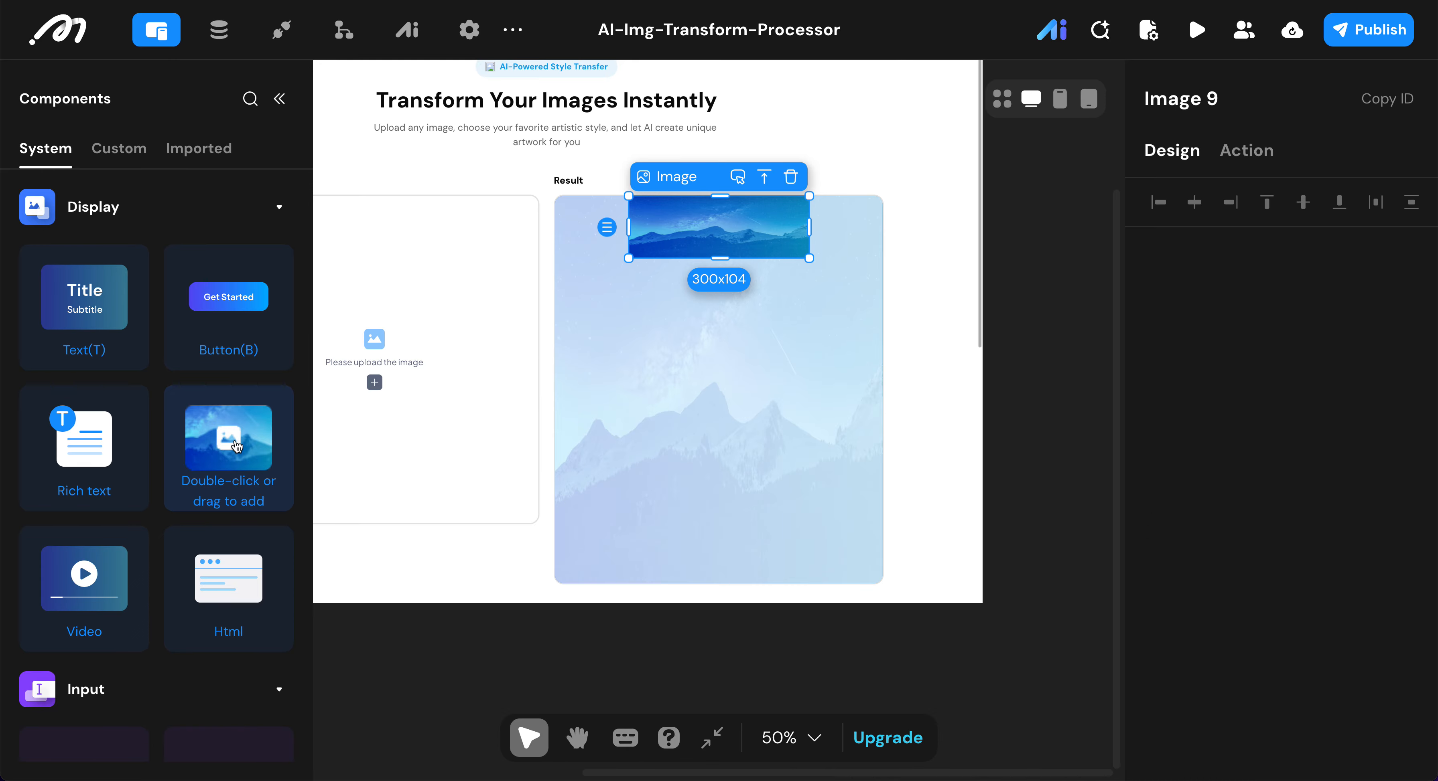
double_click(113, 291)
double_click(114, 291)
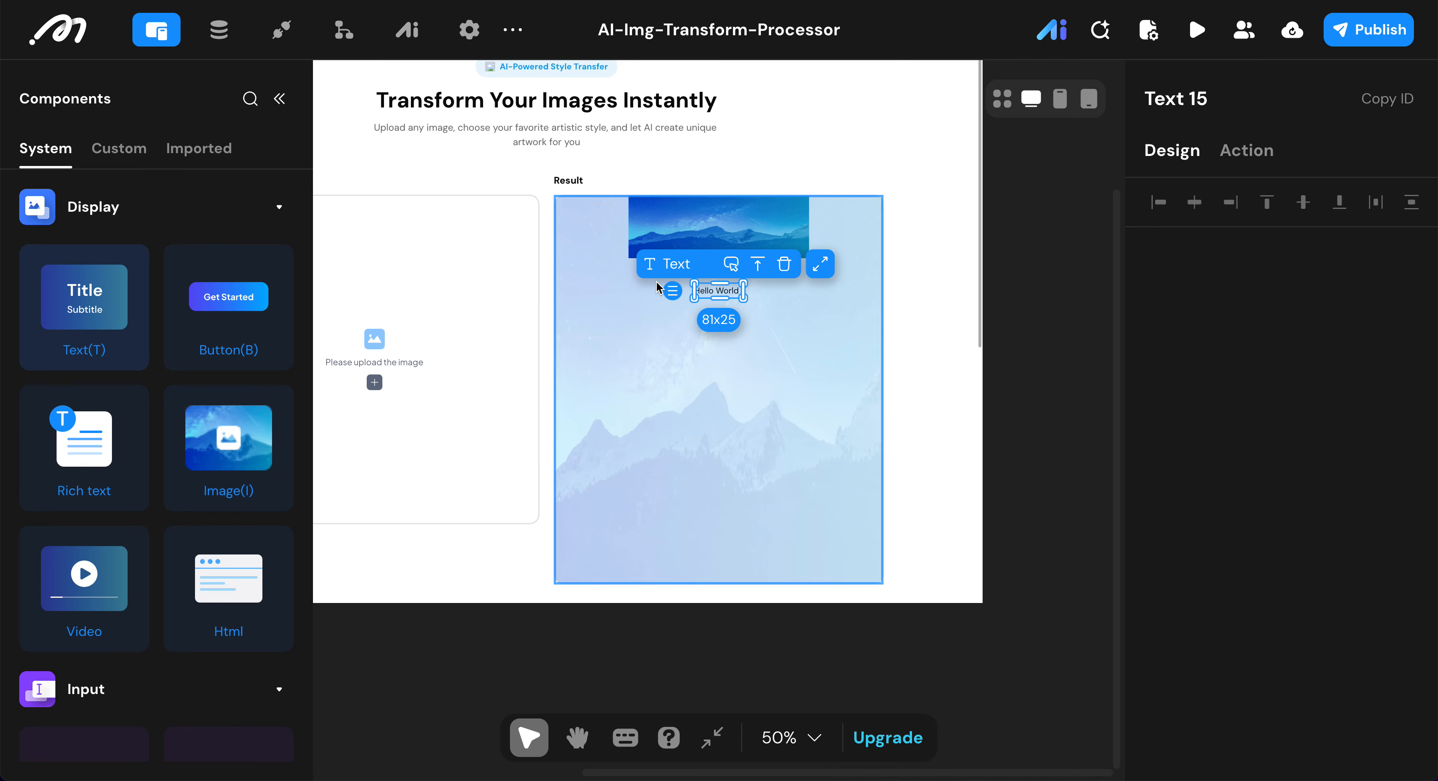
- Center the overlay view's contents vertically
left_click(825, 373)
scroll(1276, 589, "down", 5)
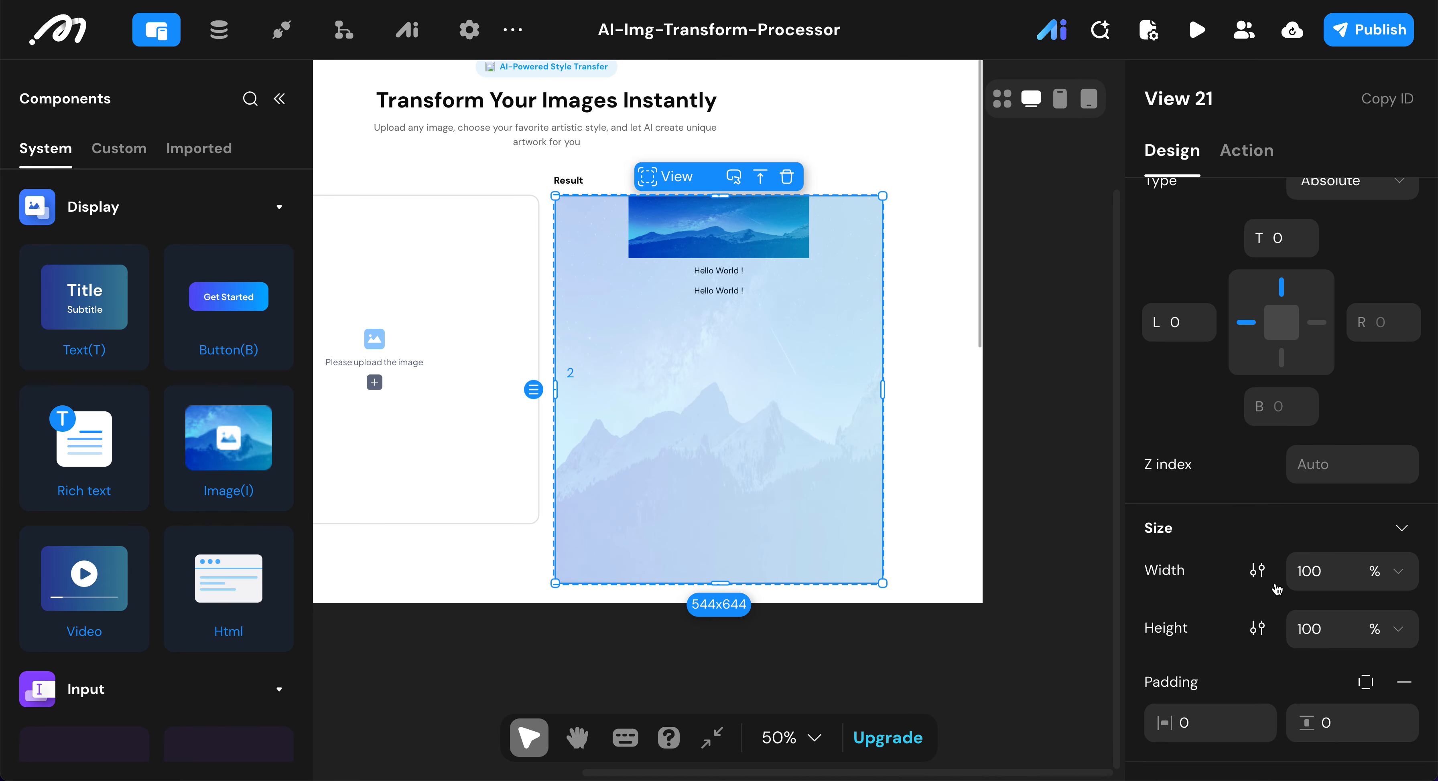
scroll(1277, 589, "down", 2)
scroll(1335, 505, "down", 3)
left_click(1350, 613)
- Upload process.svg from the StyleAI folder as the source of the image inside the overlay view
left_click(734, 372)
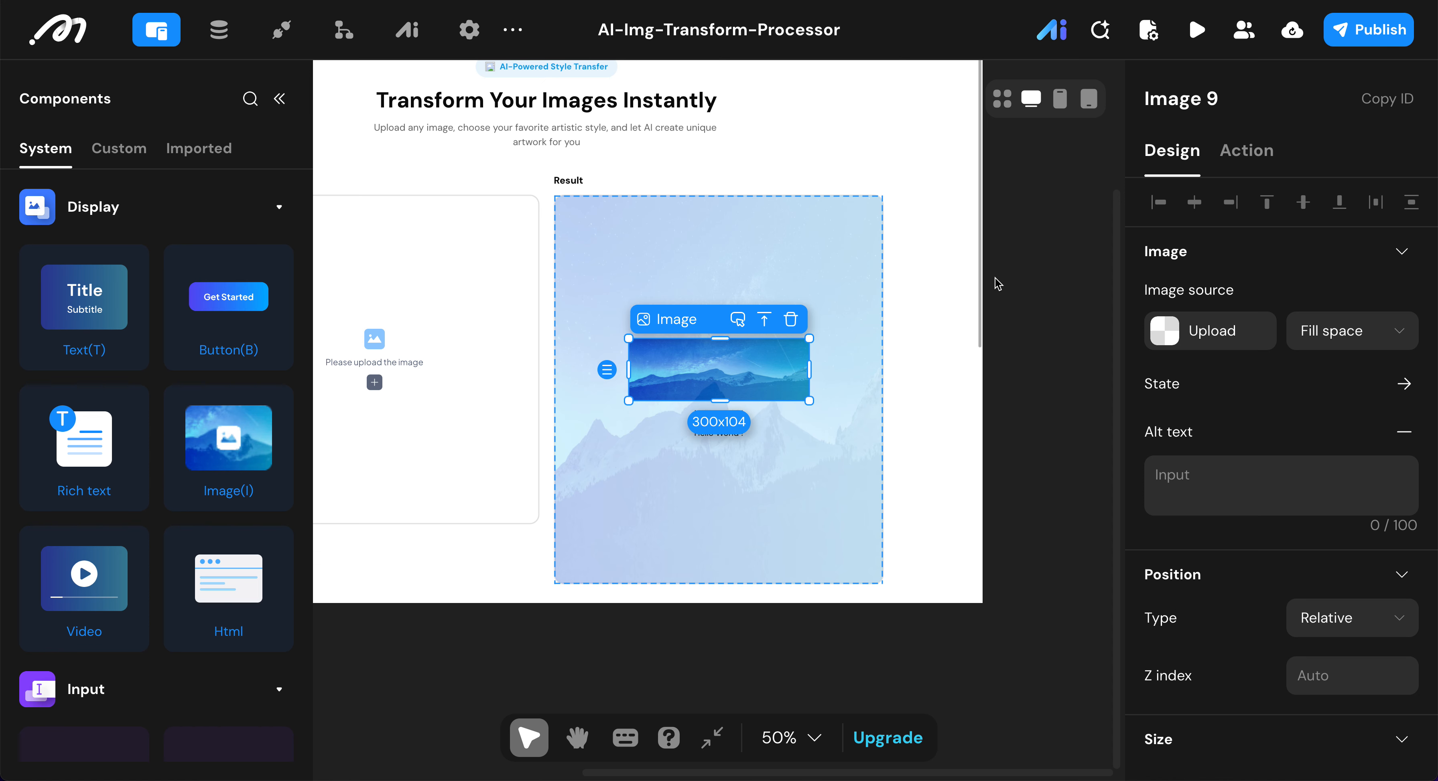
left_click(1167, 334)
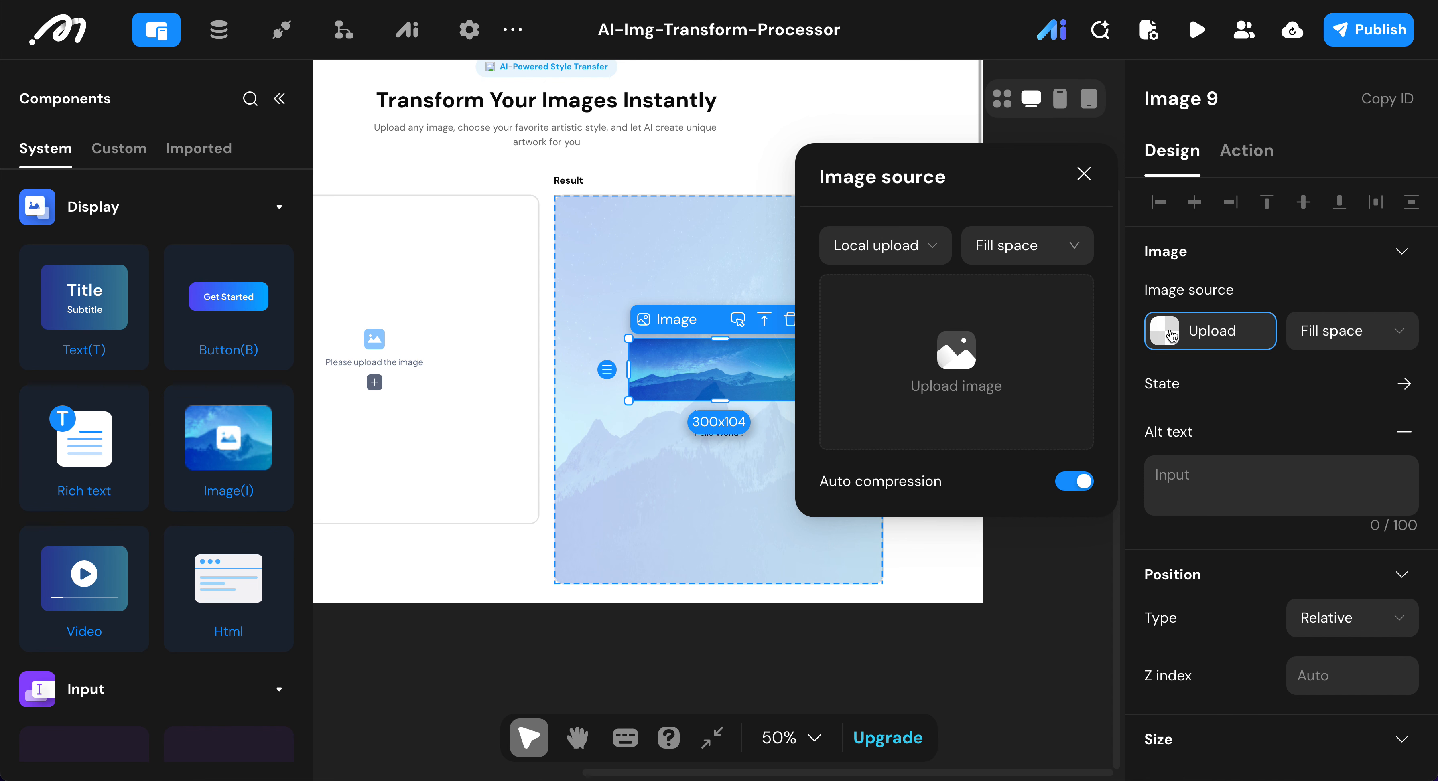
left_click(956, 362)
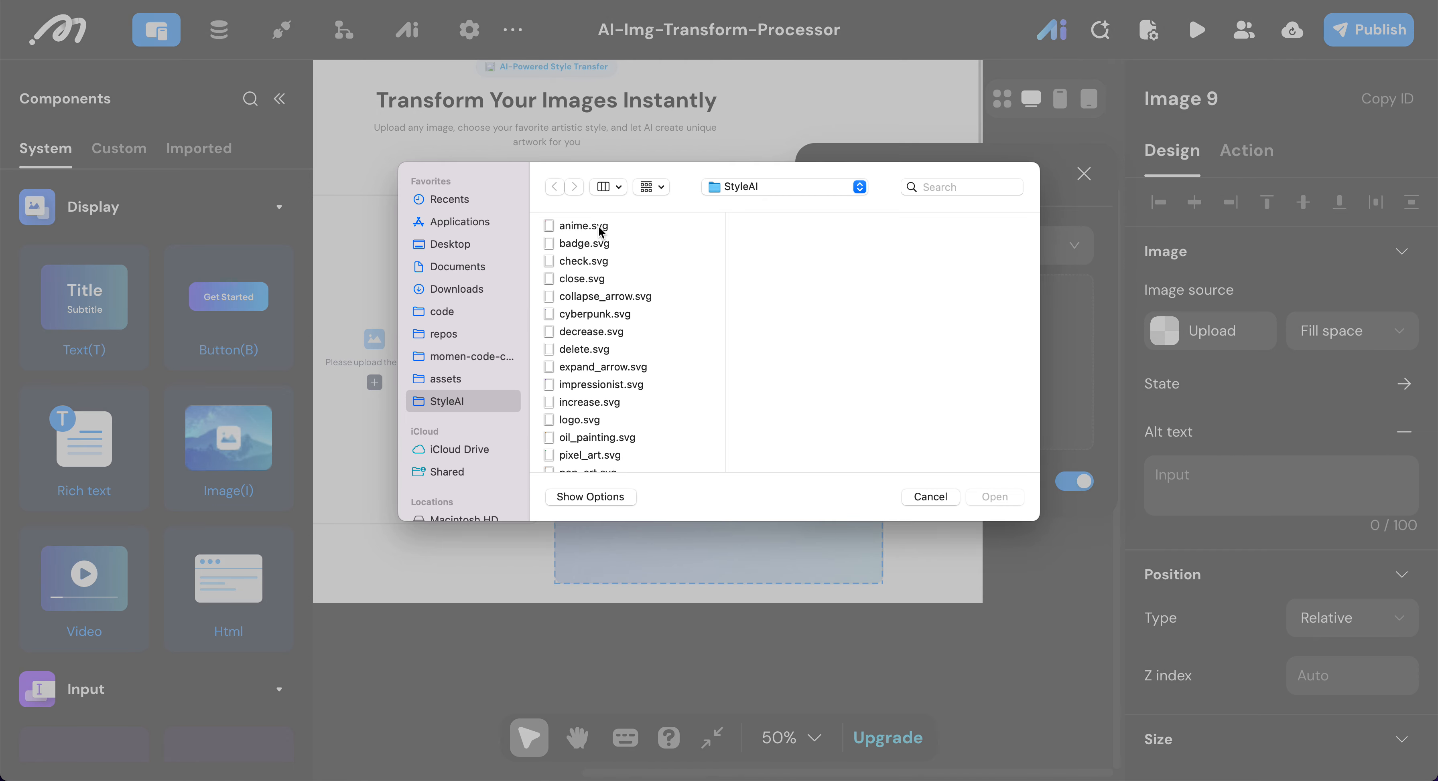
scroll(599, 324, "down", 3)
scroll(598, 326, "down", 2)
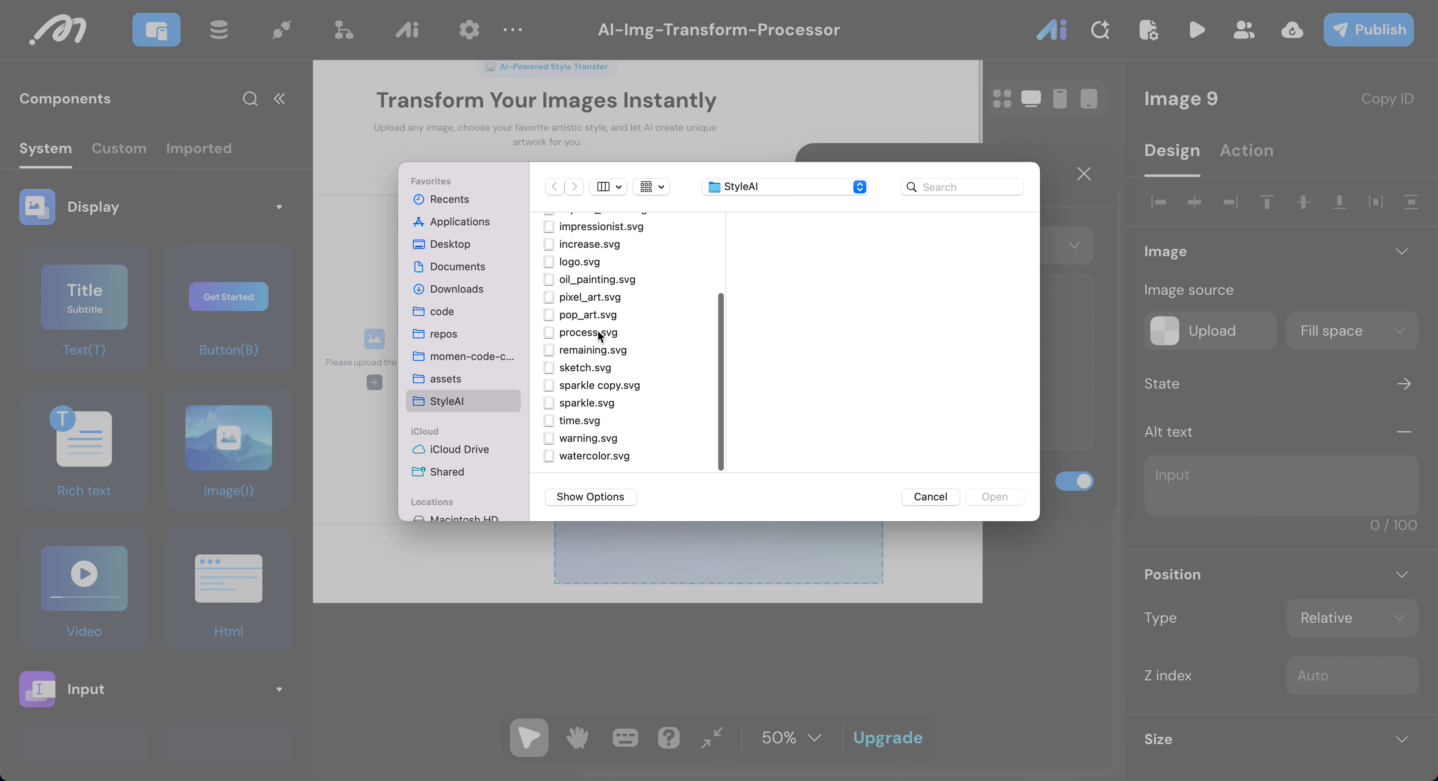
left_click(599, 332)
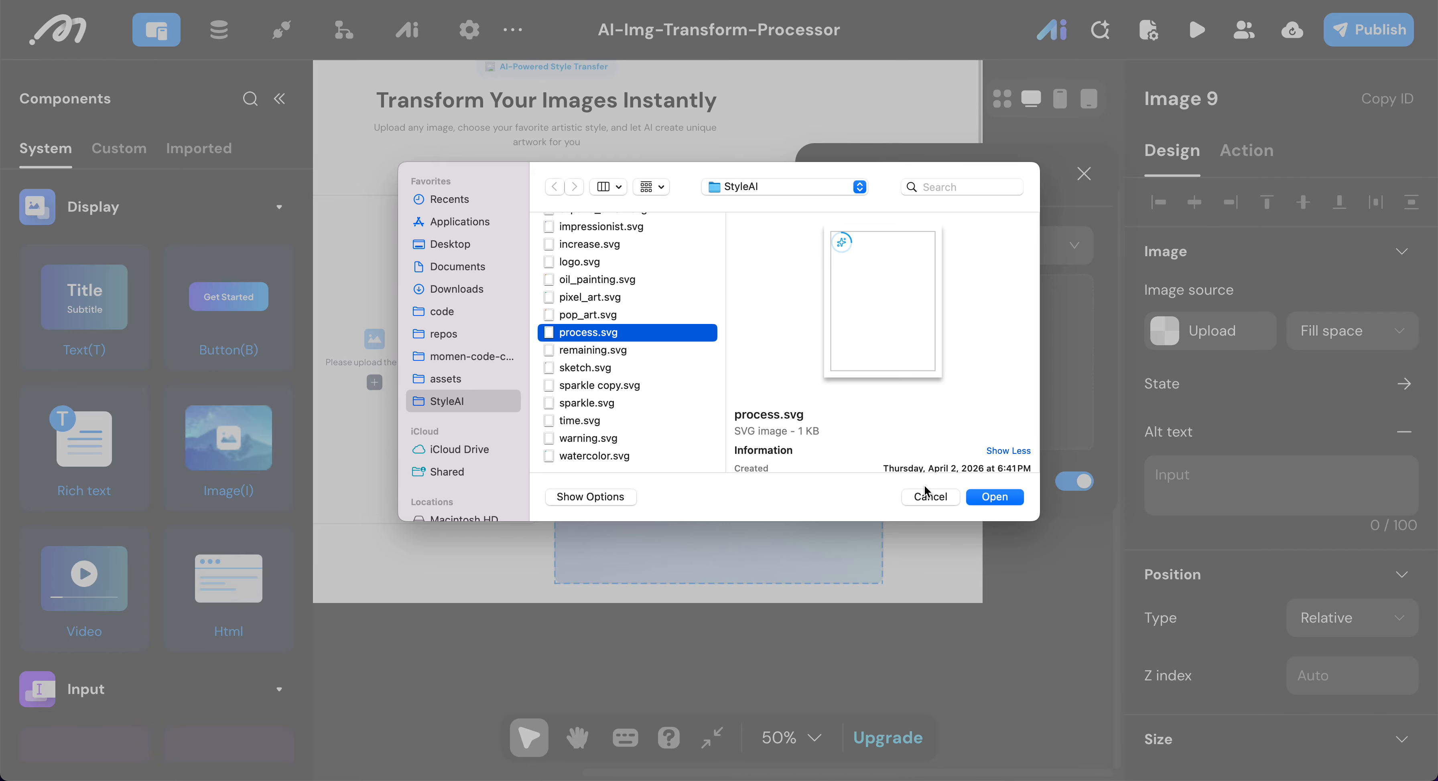
left_click(993, 498)
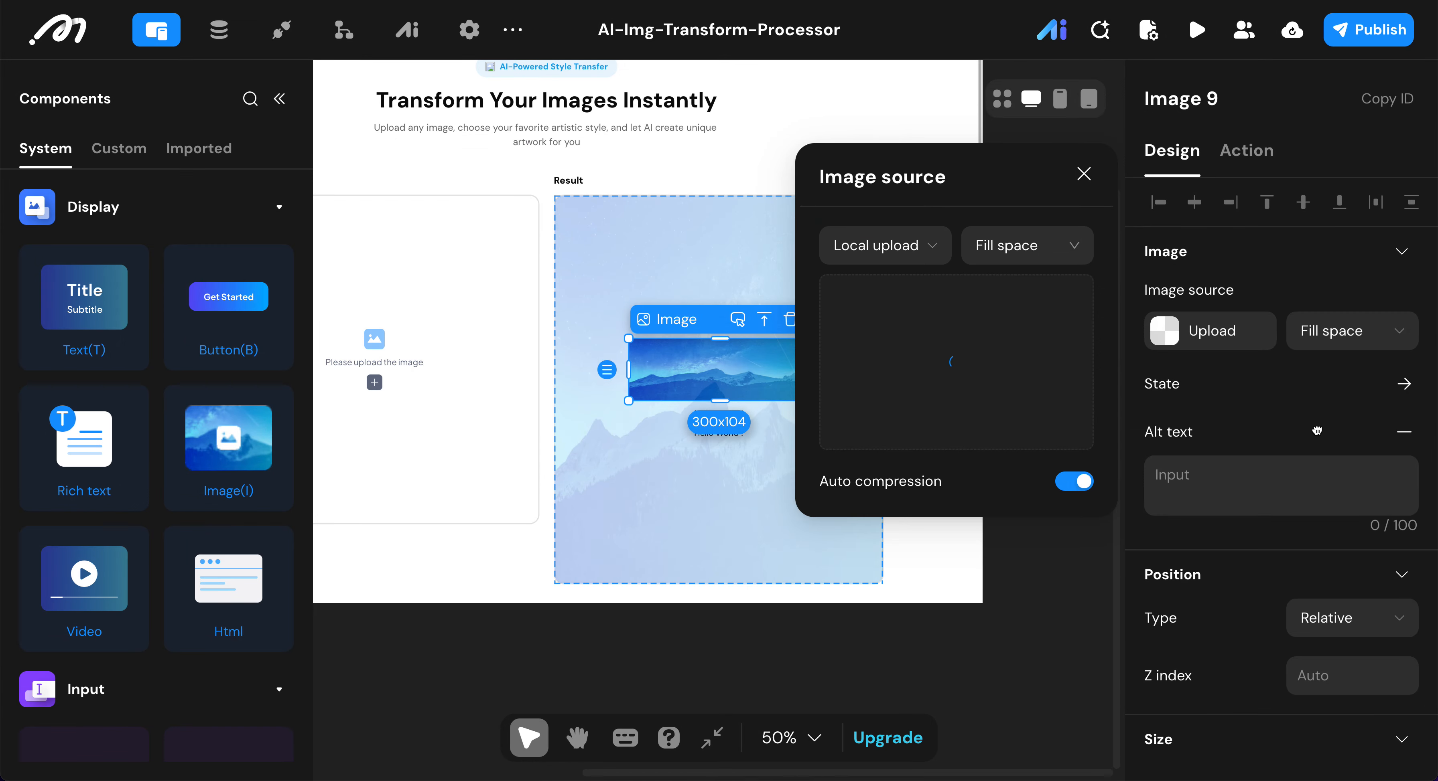
- Set the overlay image's width and height to 60 px each
scroll(1326, 437, "down", 3)
scroll(1327, 436, "down", 3)
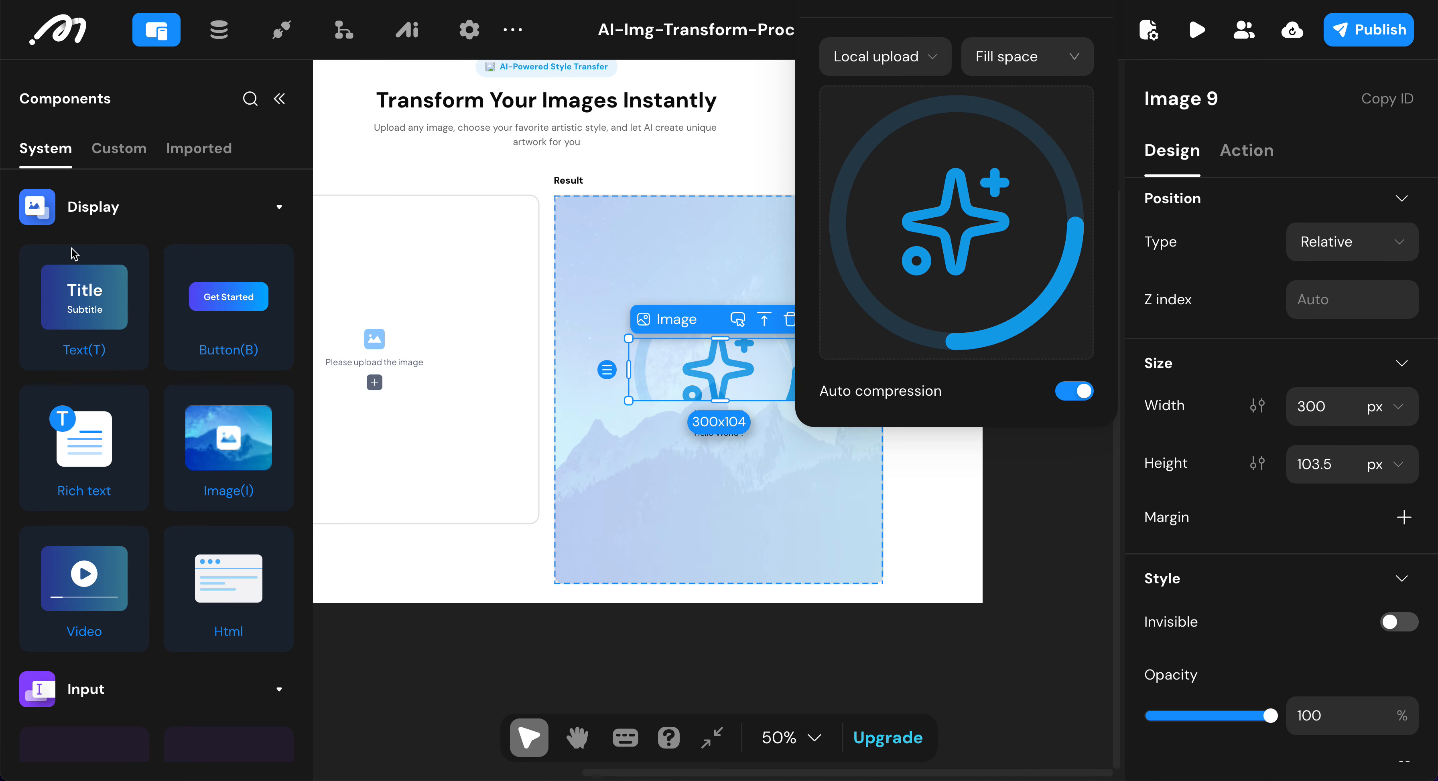
left_click(1302, 407)
left_click_drag(1302, 411, 1326, 407)
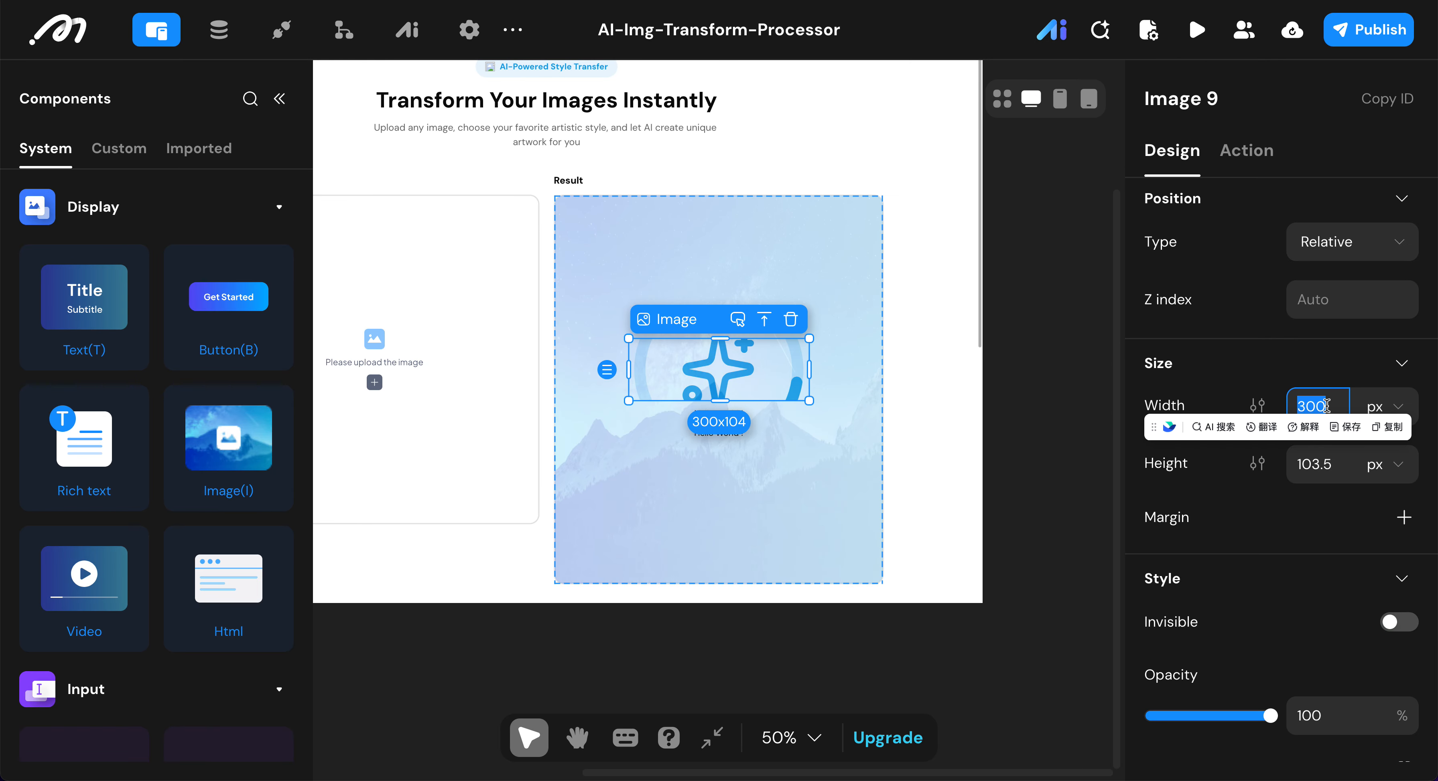
type("60")
double_click(1320, 466)
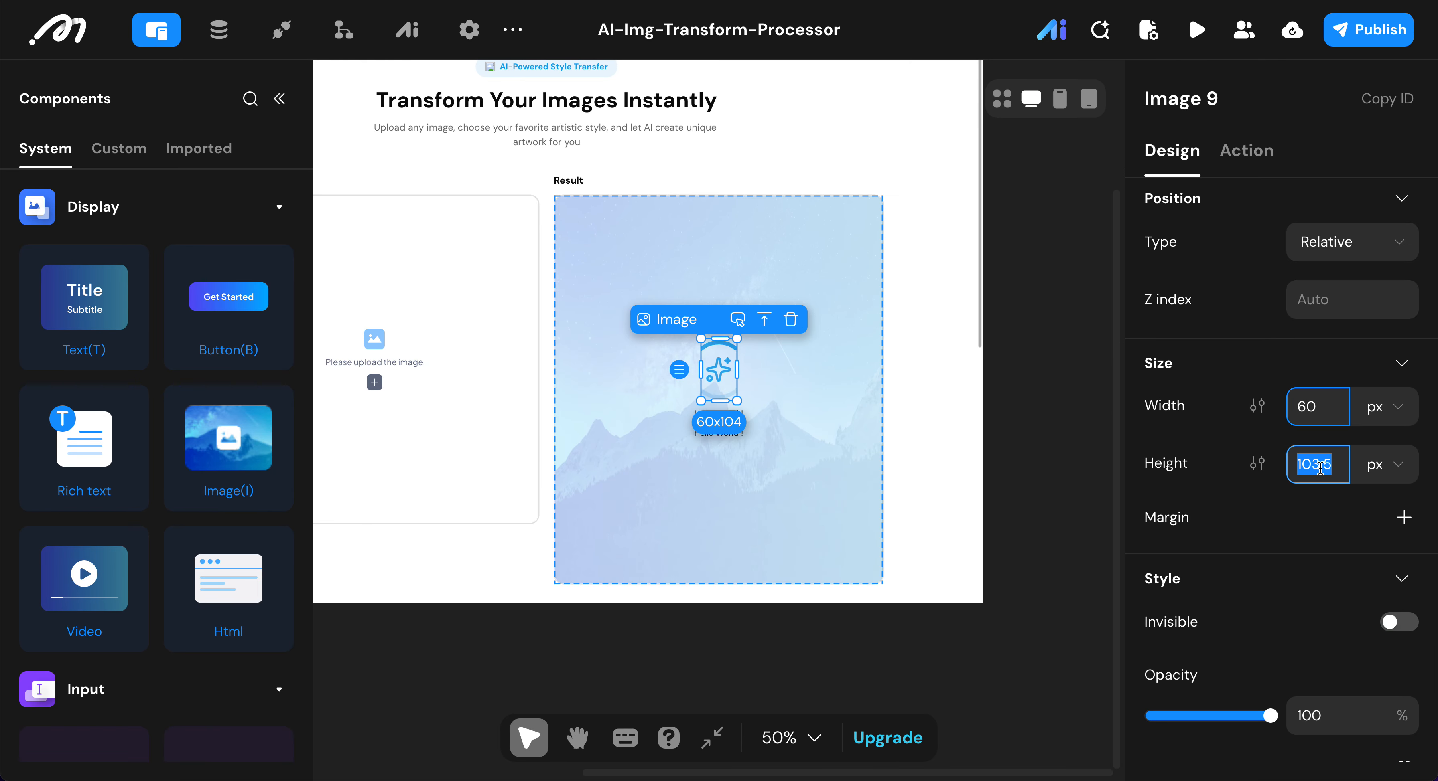
type("60")
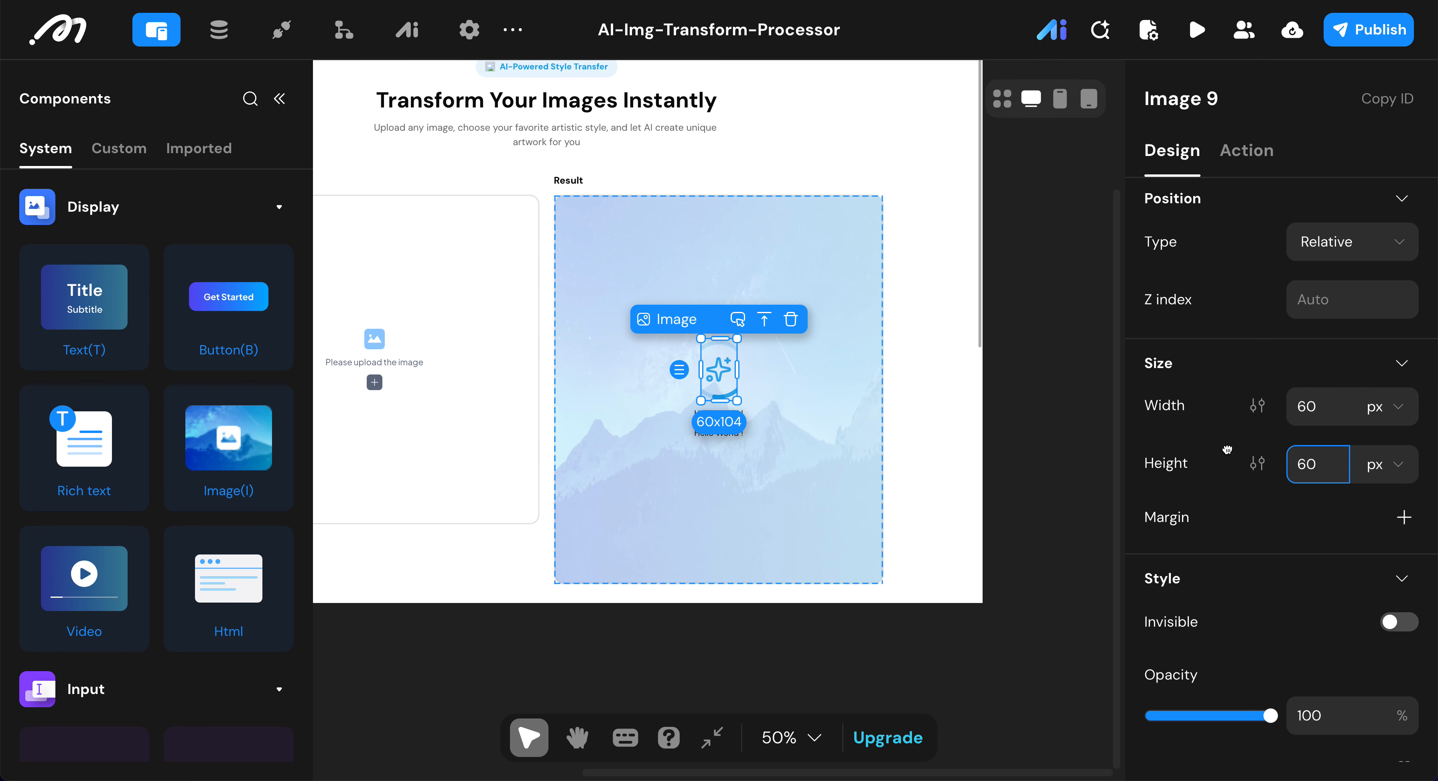
- Rename the overlay's image component as "Pocessing Status Image"
left_click(1237, 96)
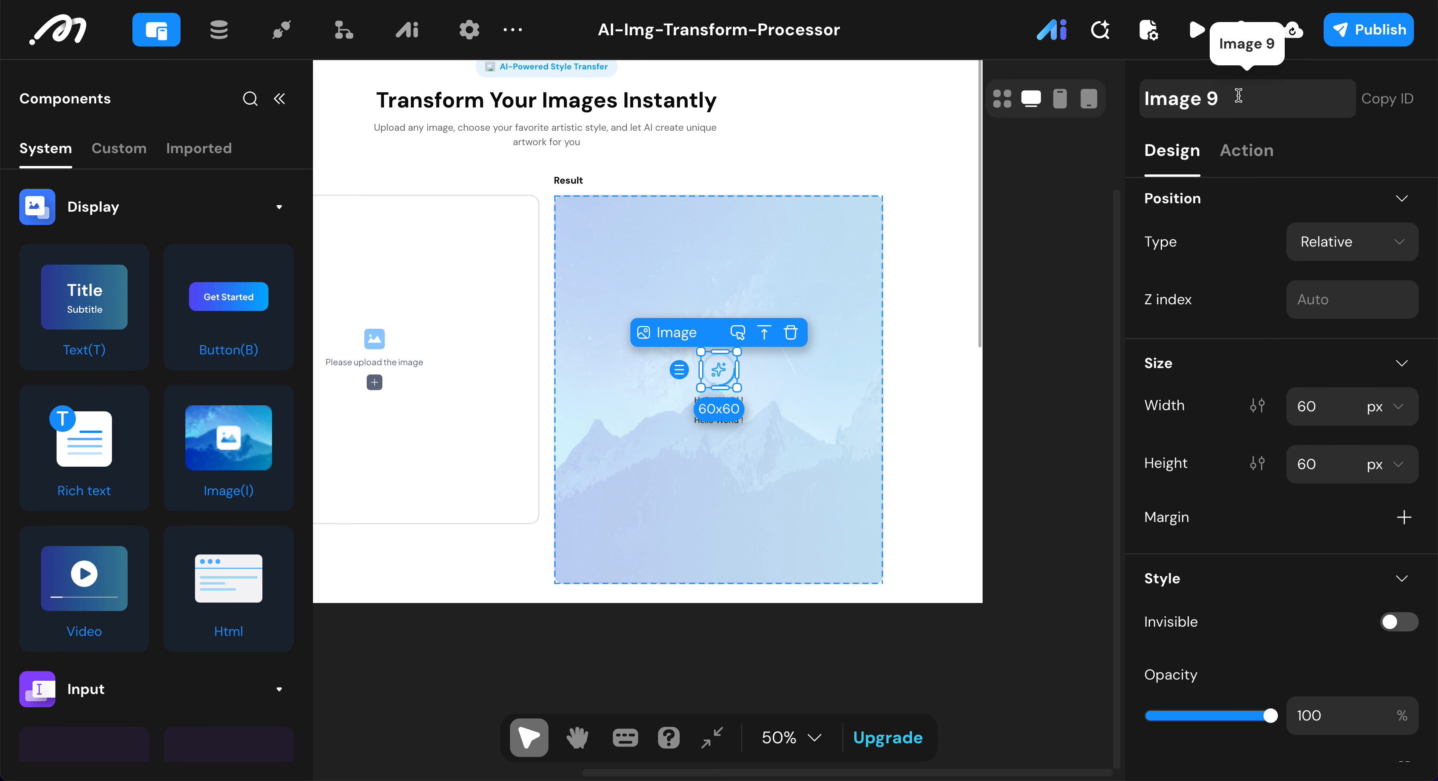
key("BackSpace")
key("BackSpace")
key("Home")
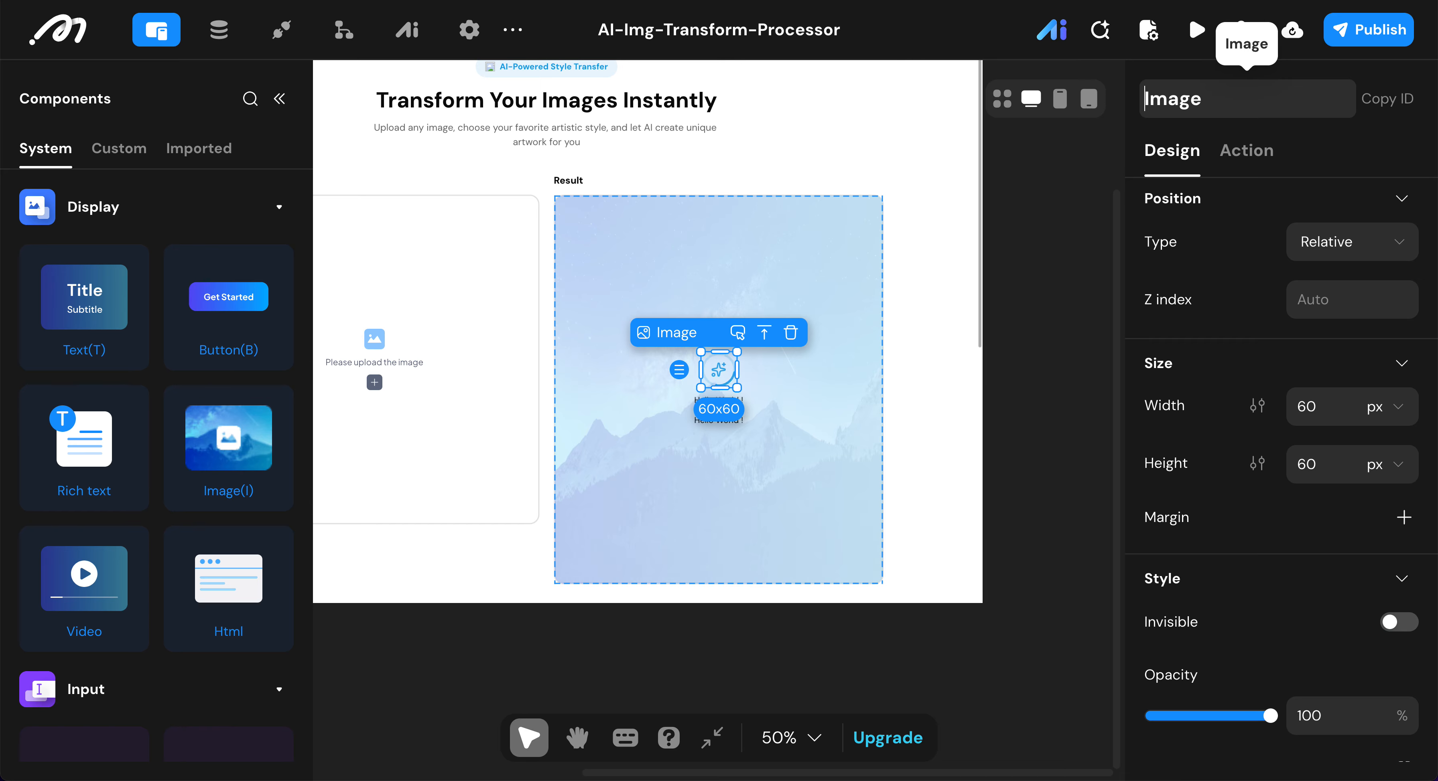
type("Prce")
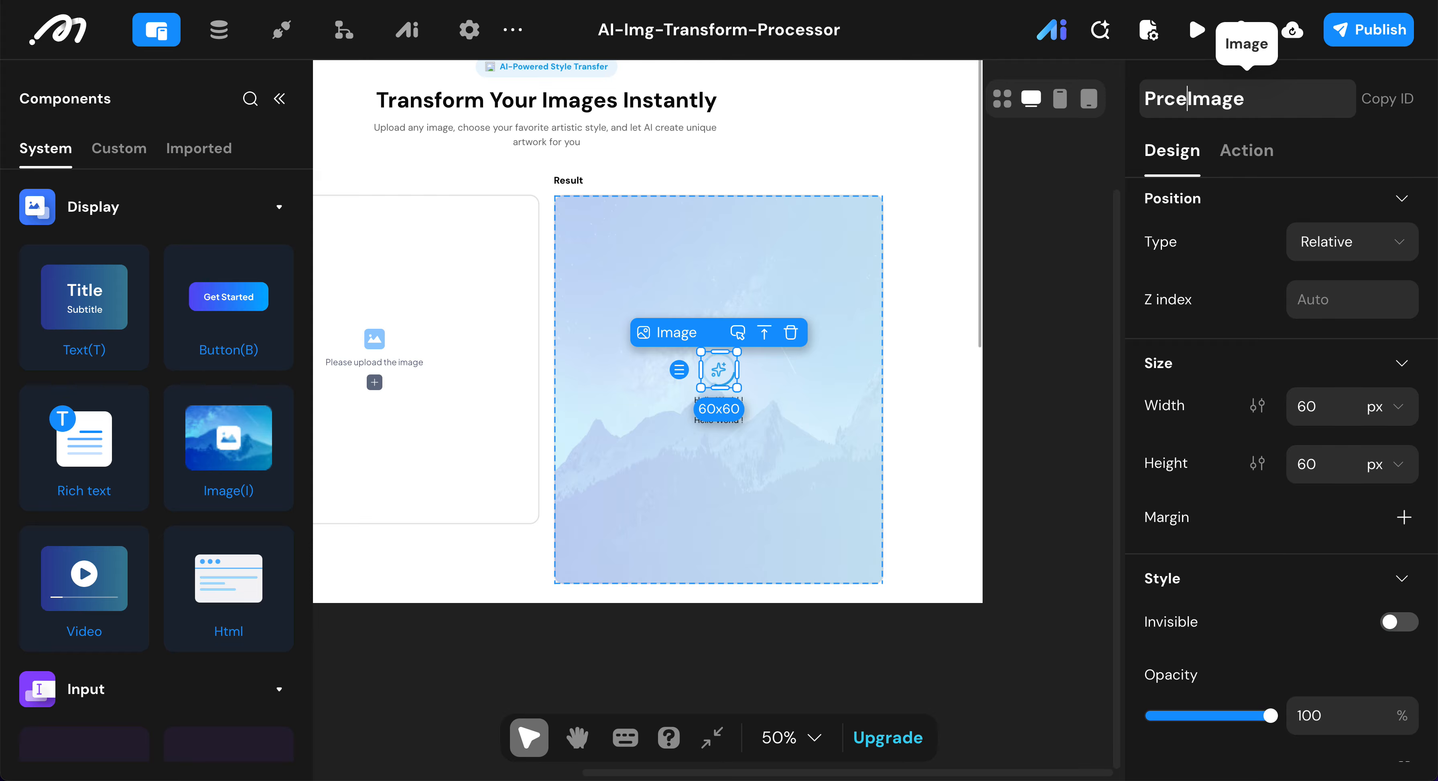
key("BackSpace")
key("BackSpace")
key("BackSpace")
type("oce")
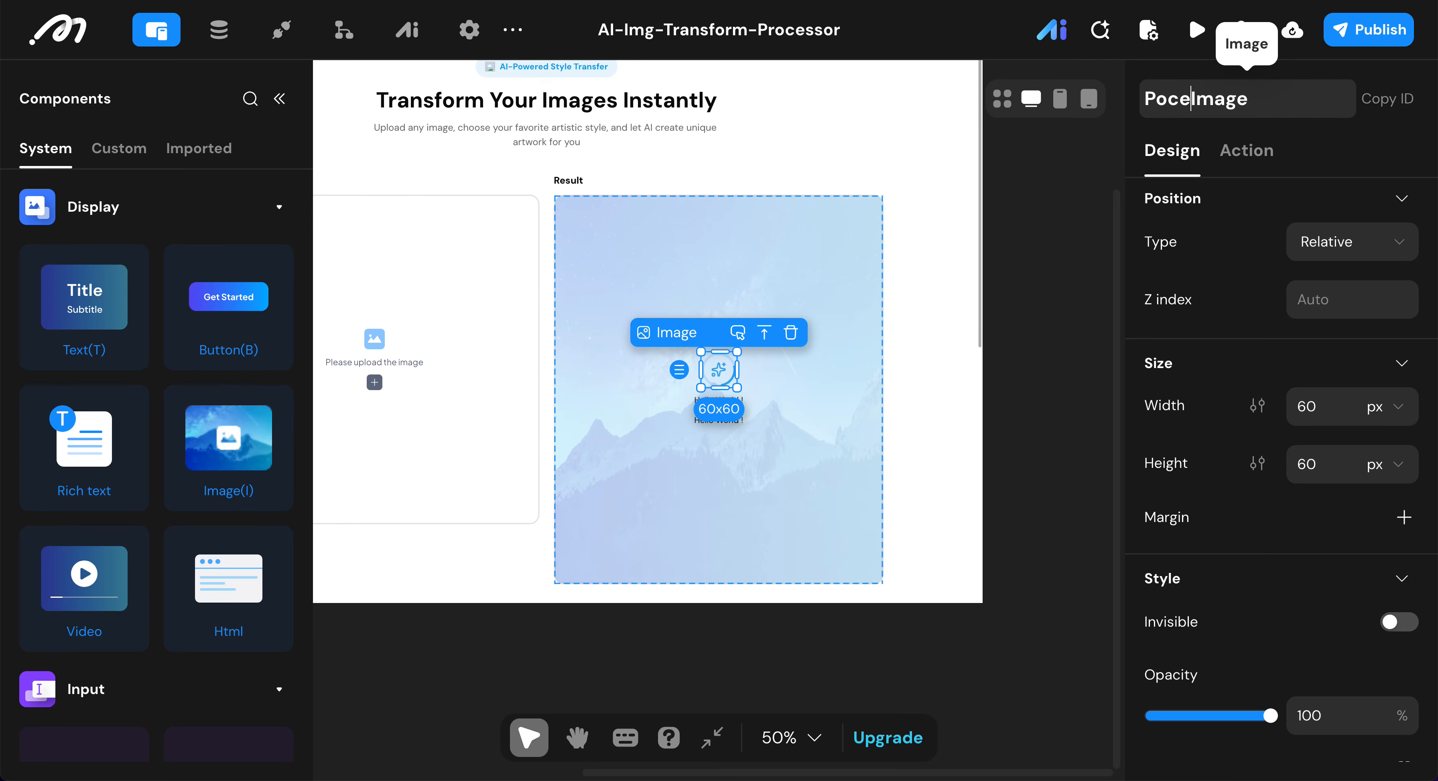
type("ssing")
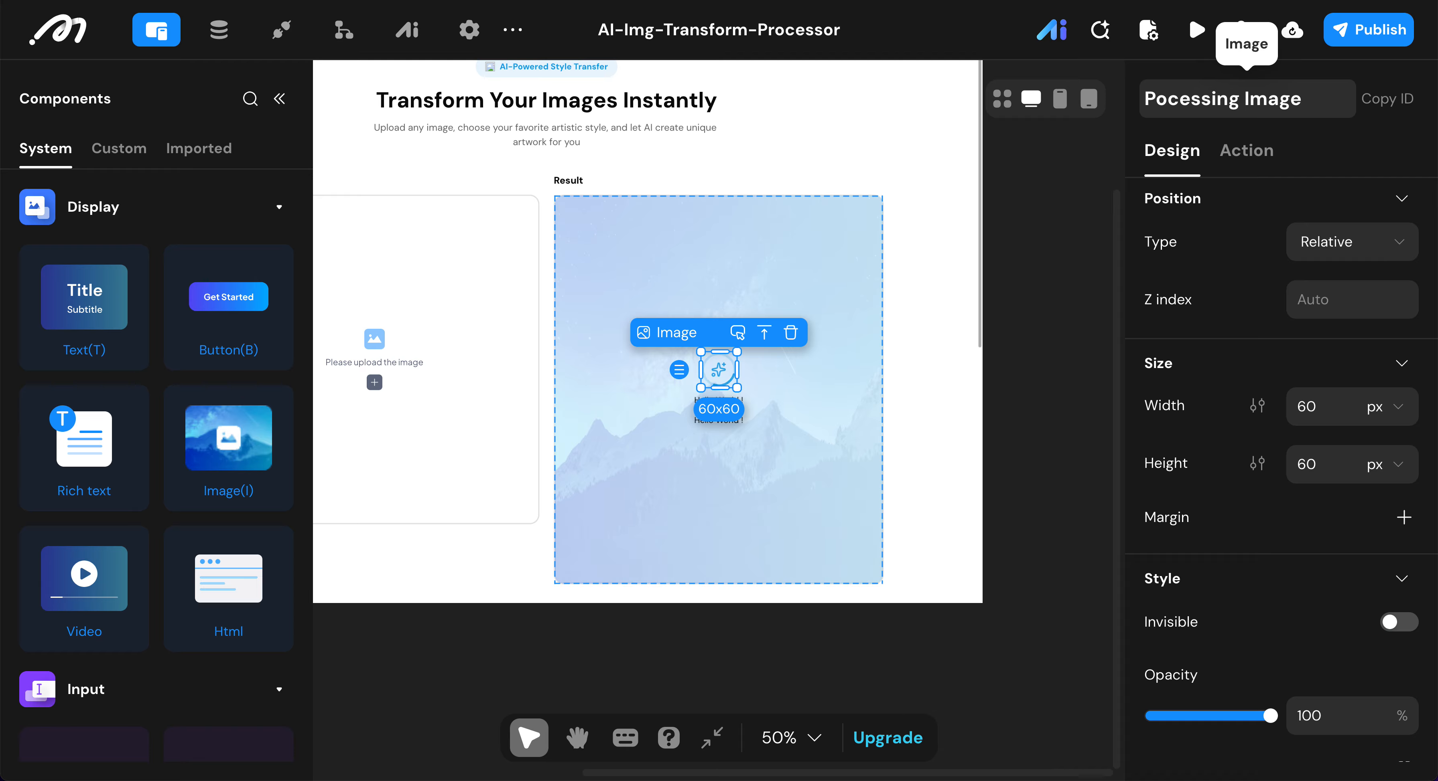
type(" Status")
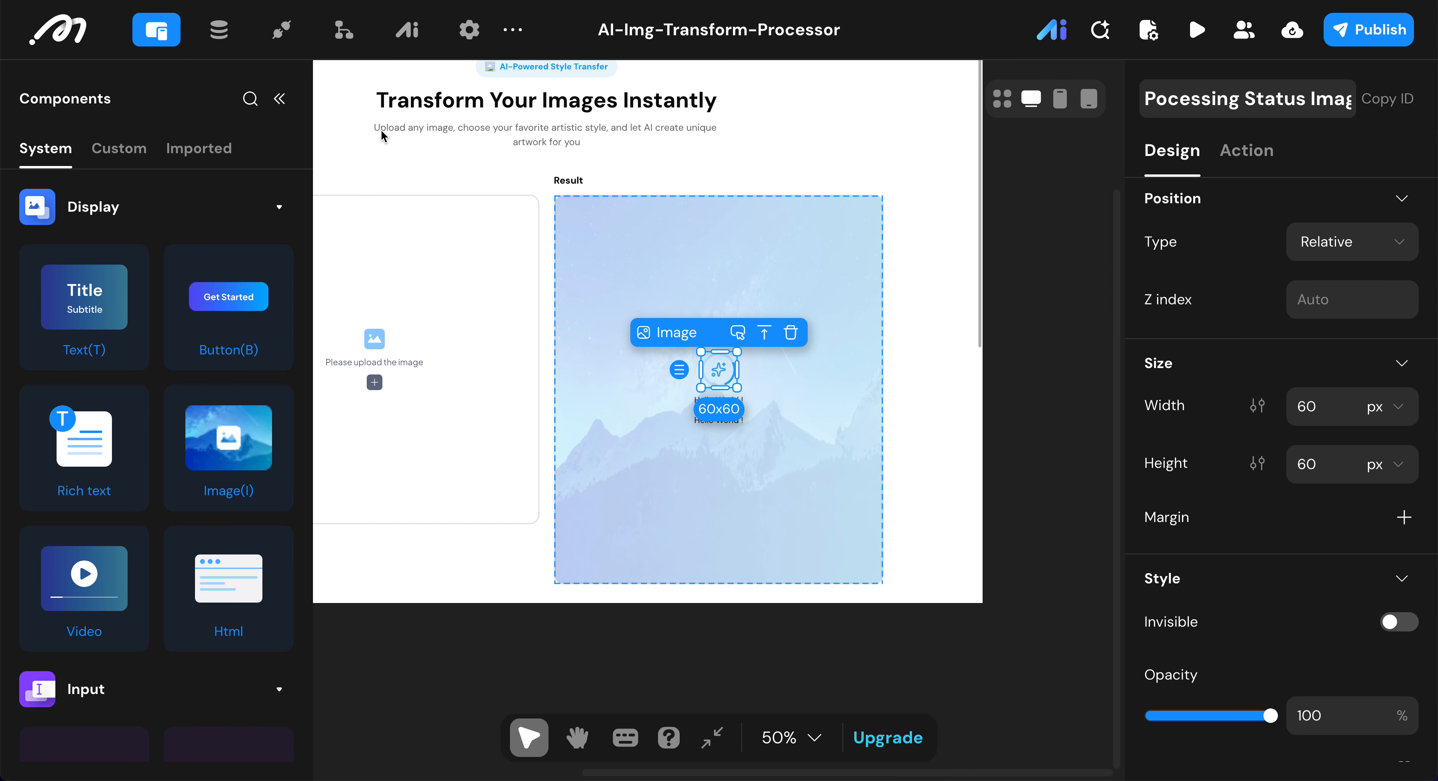
left_click(512, 29)
left_click(637, 259)
key("Return")
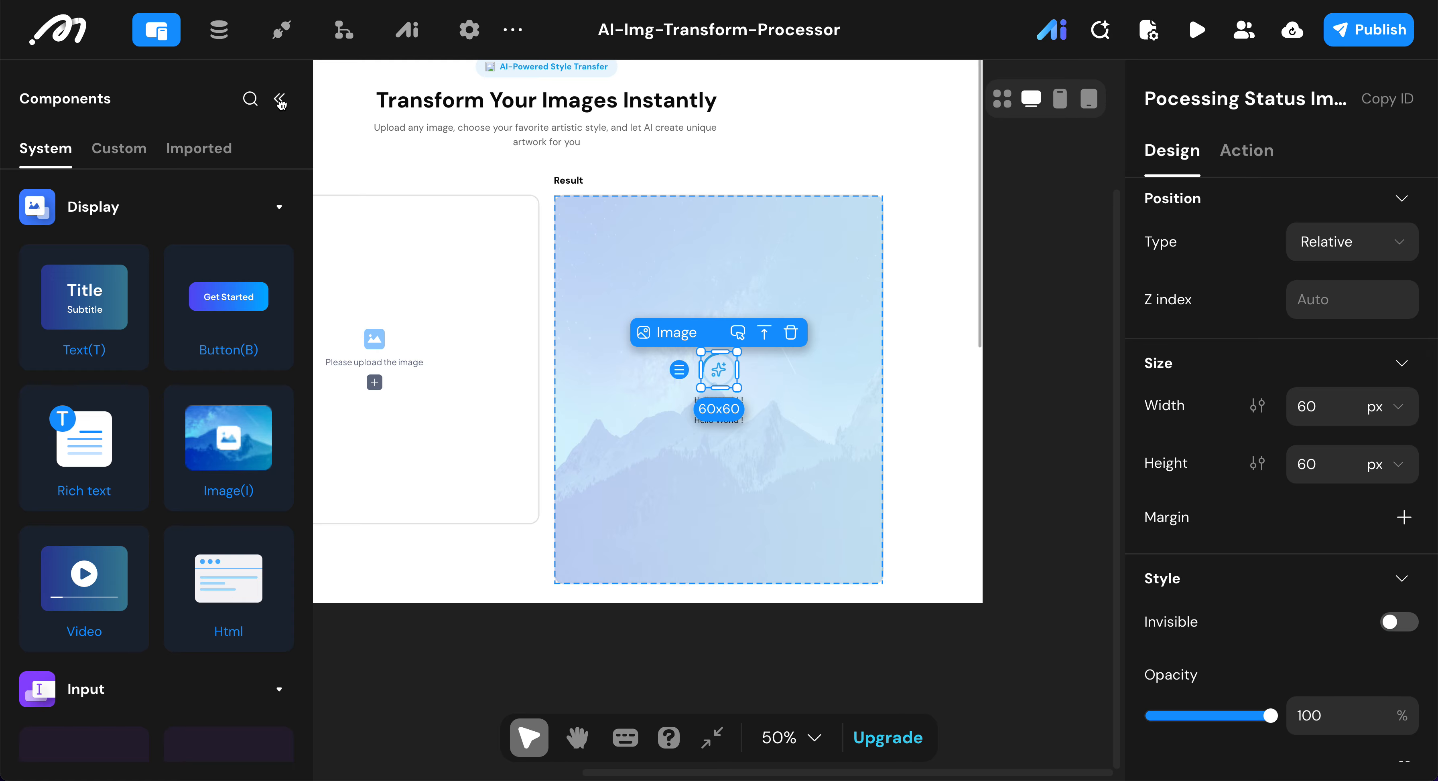
- Show the page's component tree and rename the first text below the status image as "Text"
key("Escape")
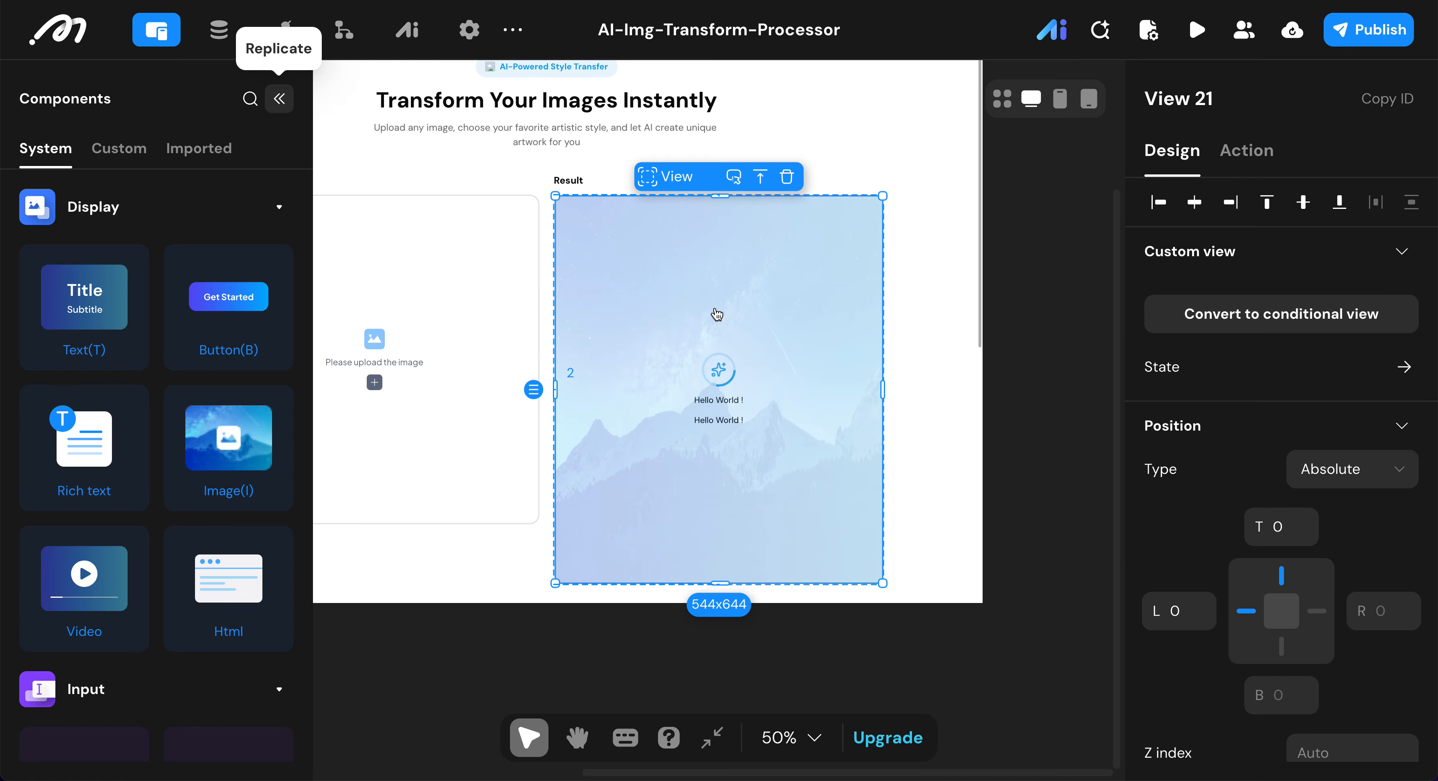
left_click(282, 101)
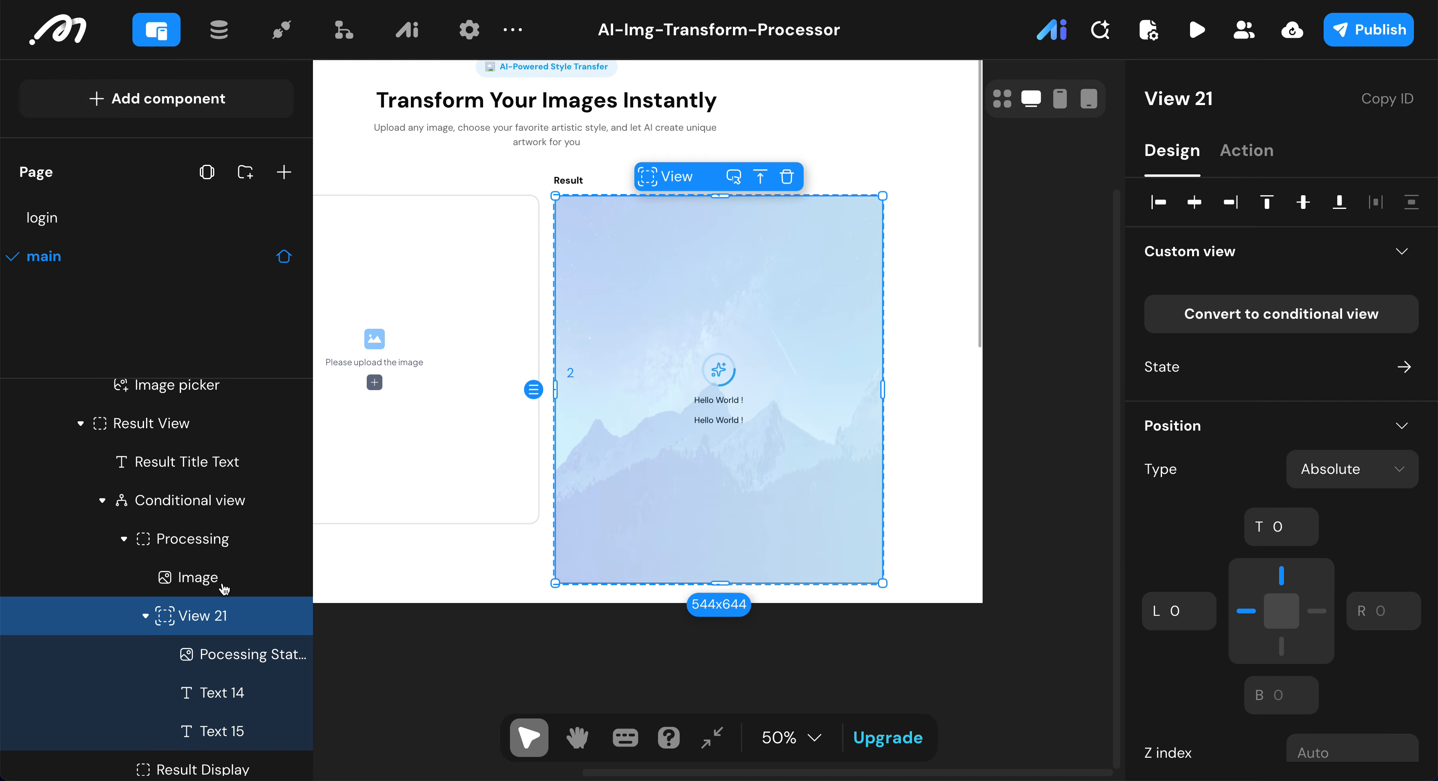
left_click(278, 101)
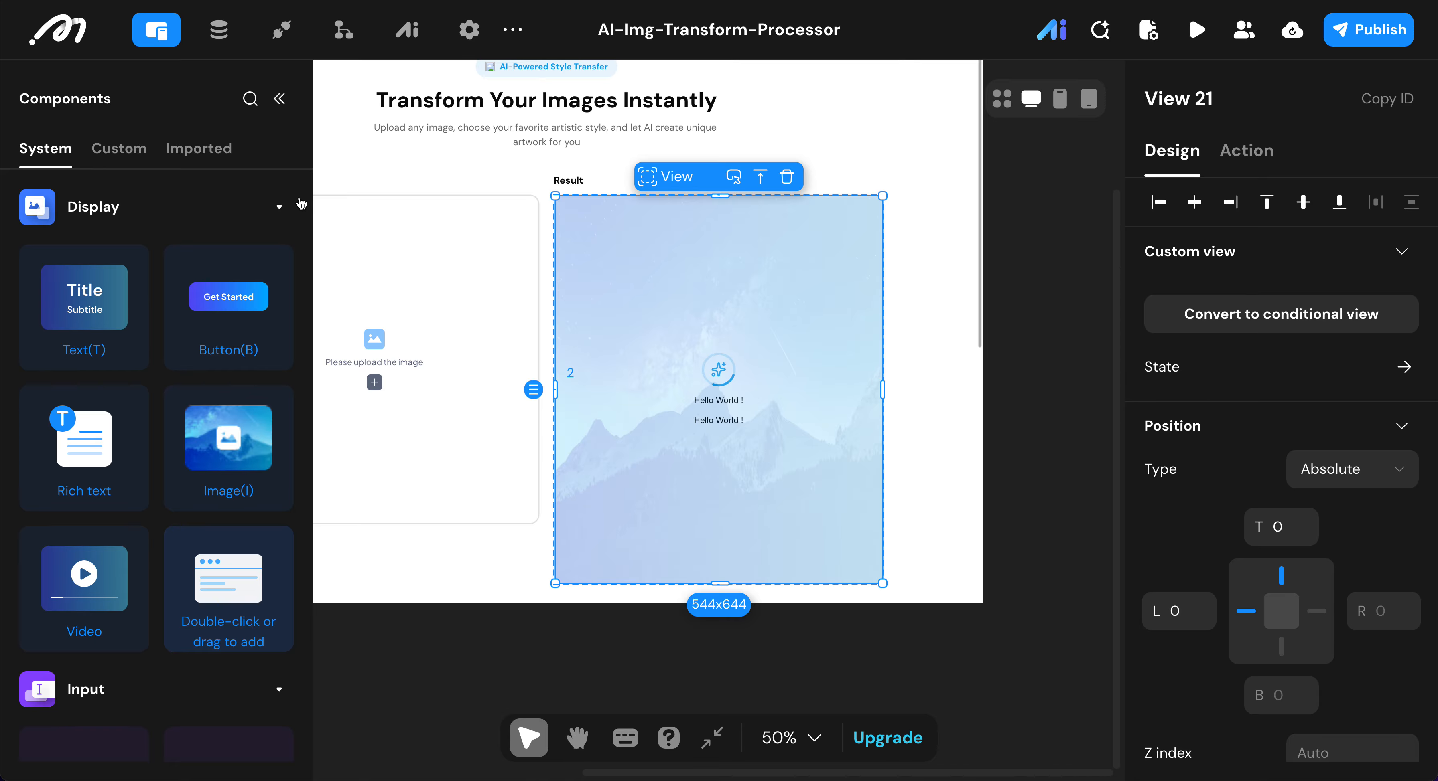
left_click(280, 102)
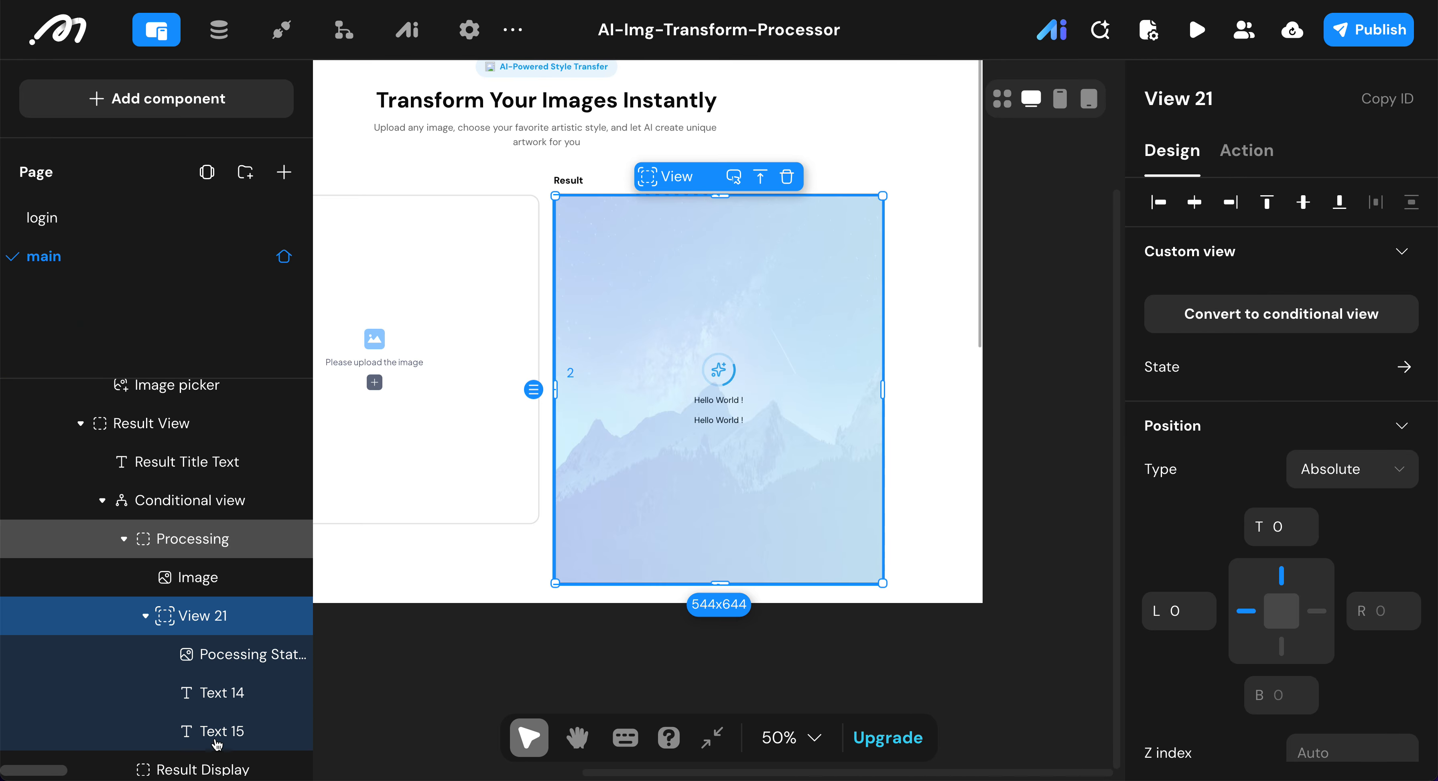
left_click(217, 704)
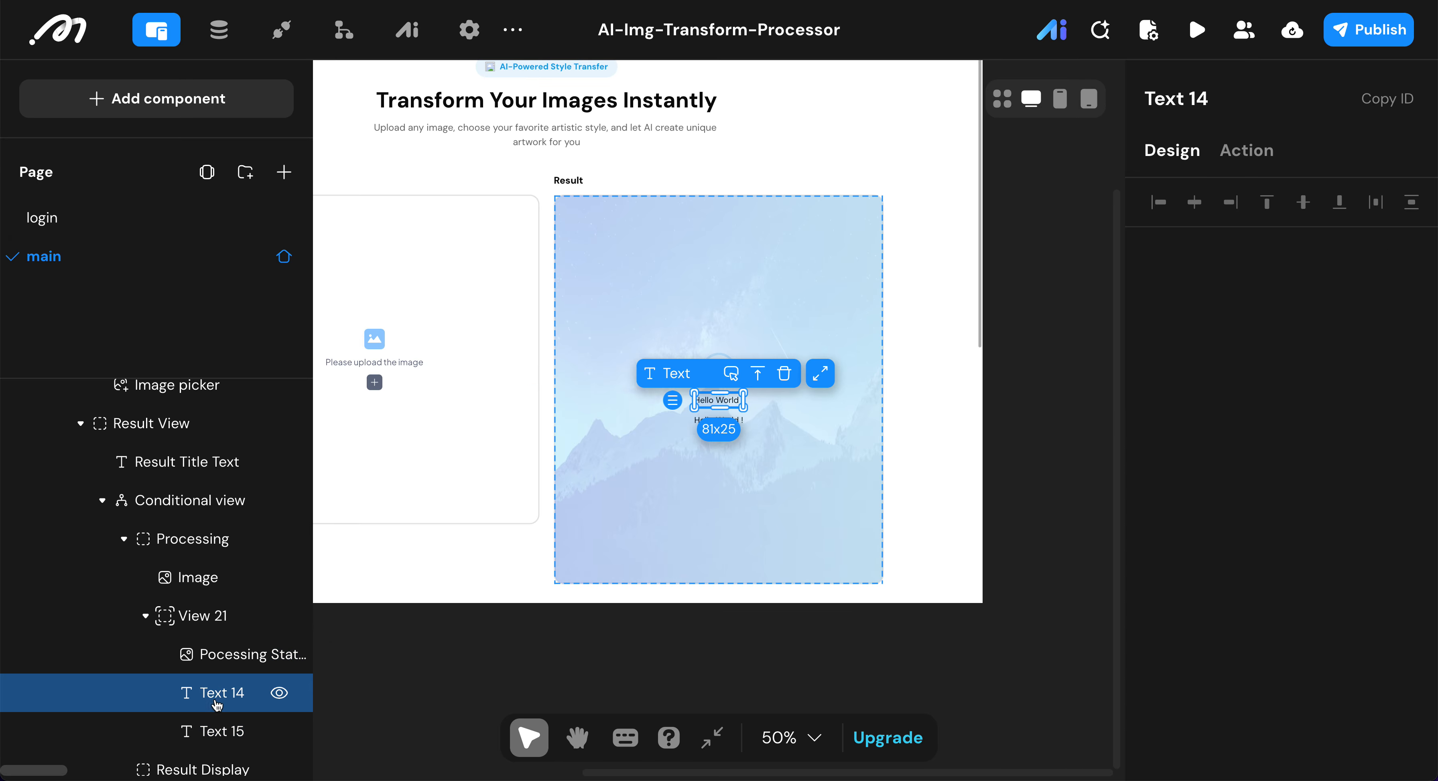
left_click(1222, 98)
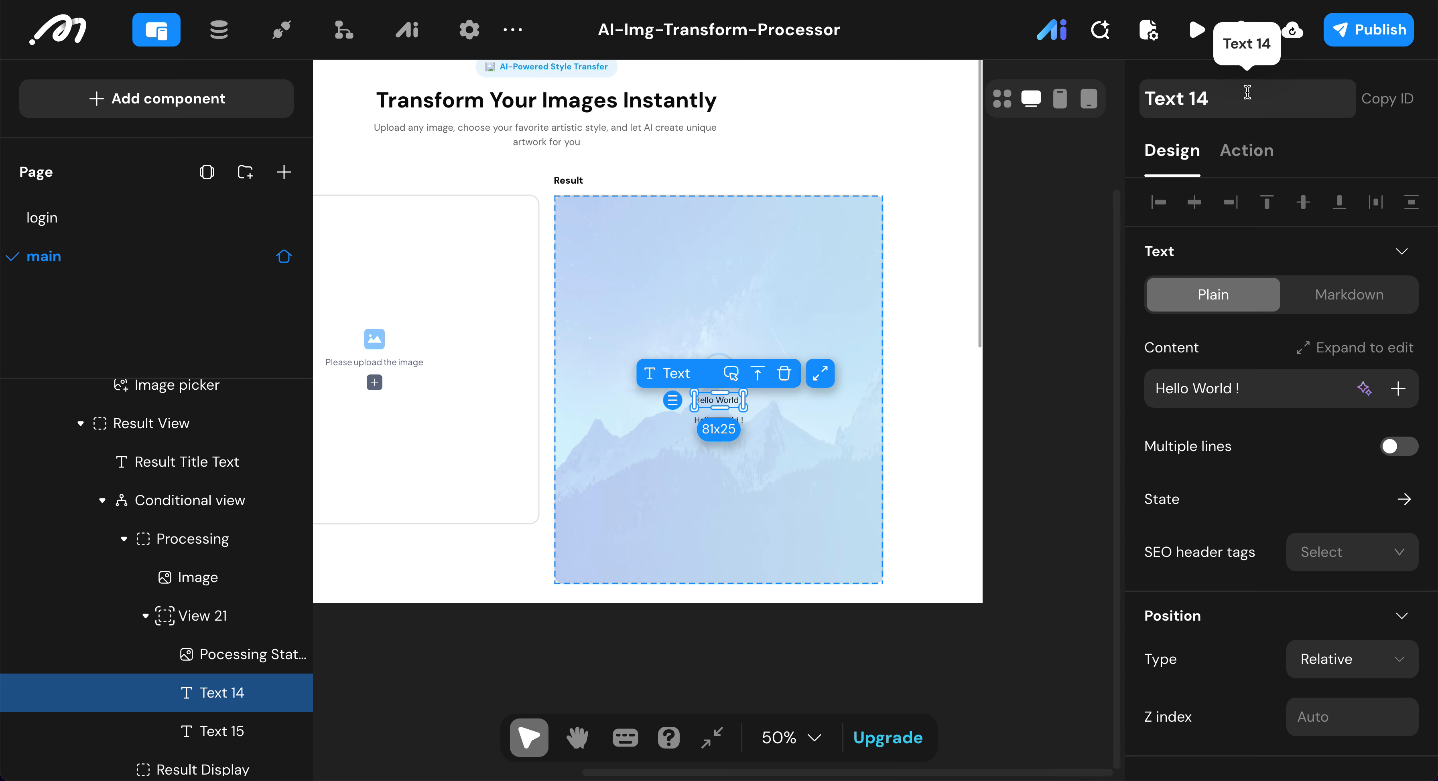
key("BackSpace")
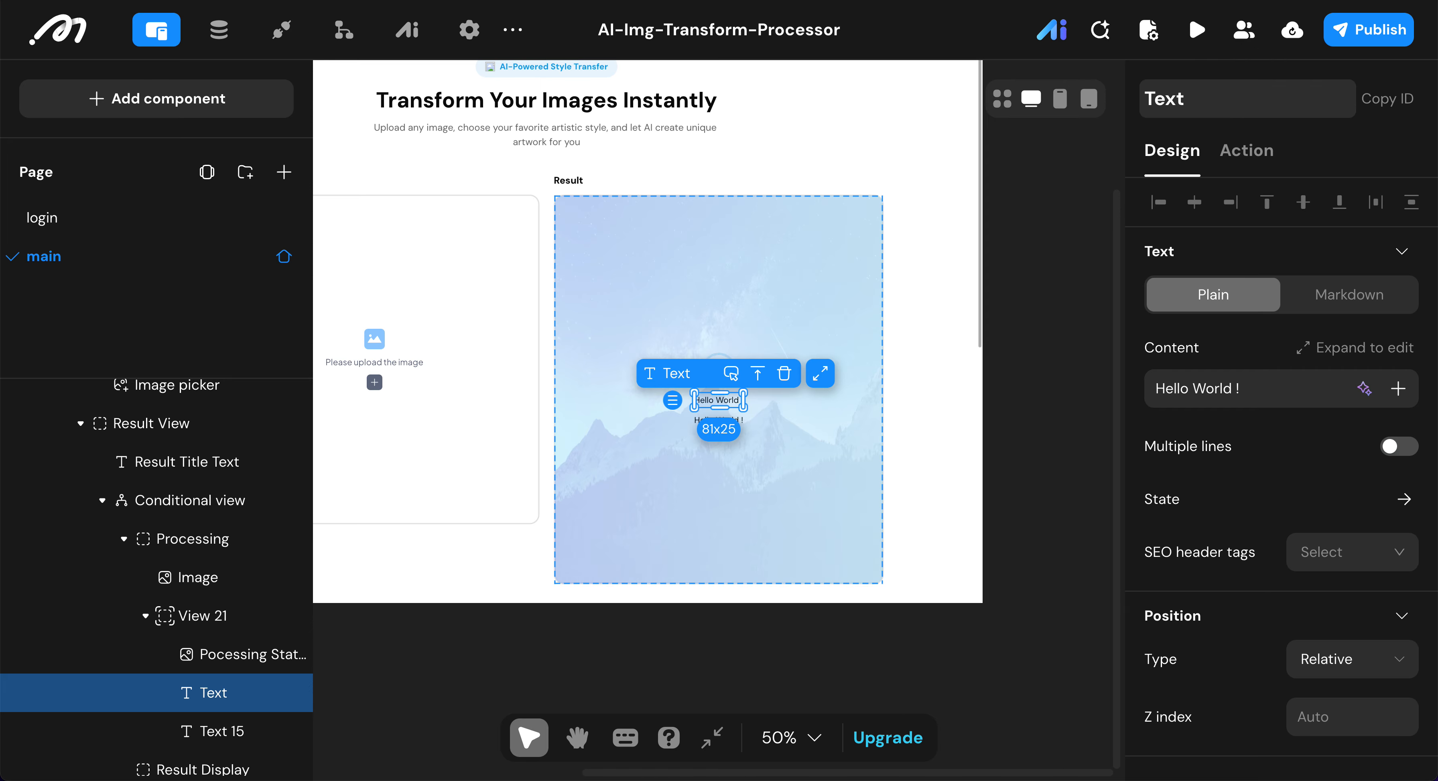
key("Return")
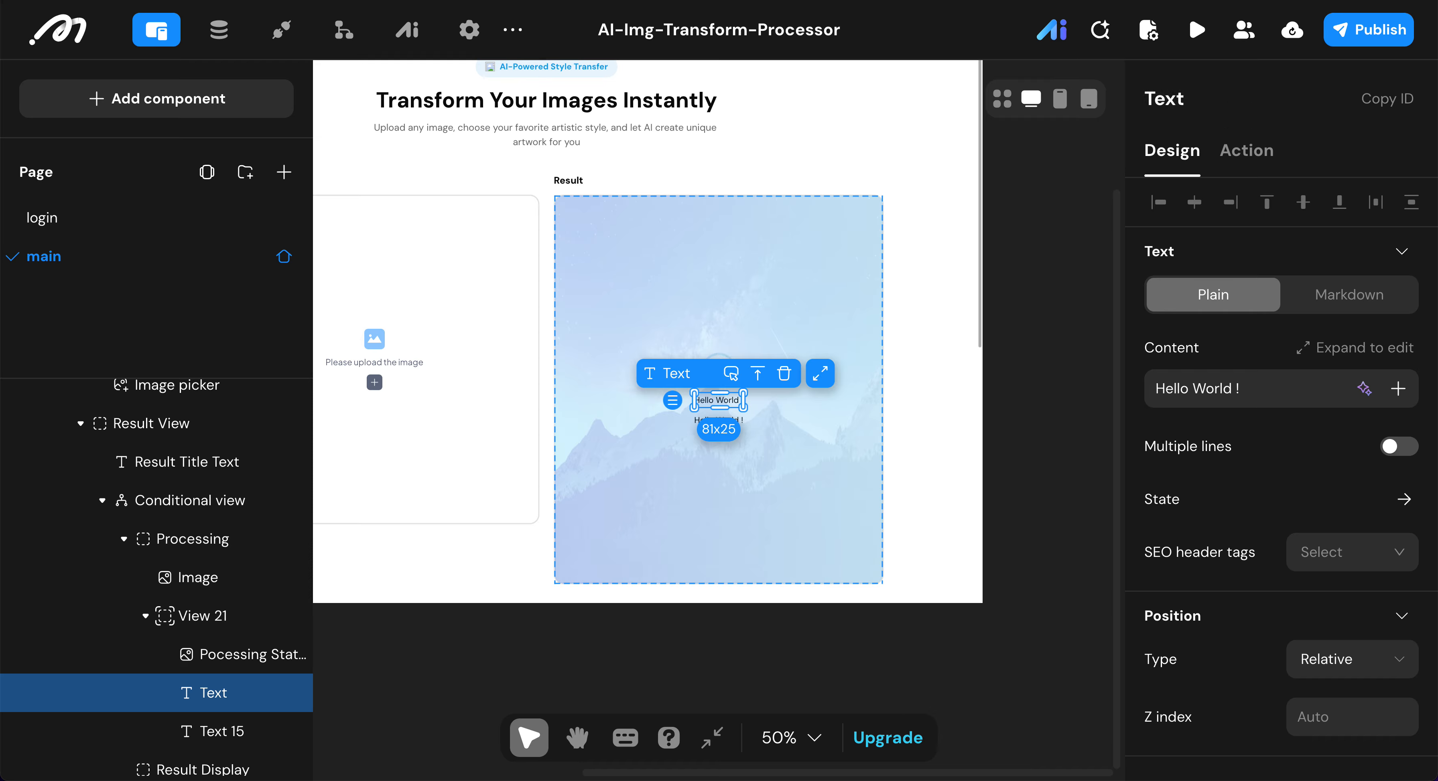